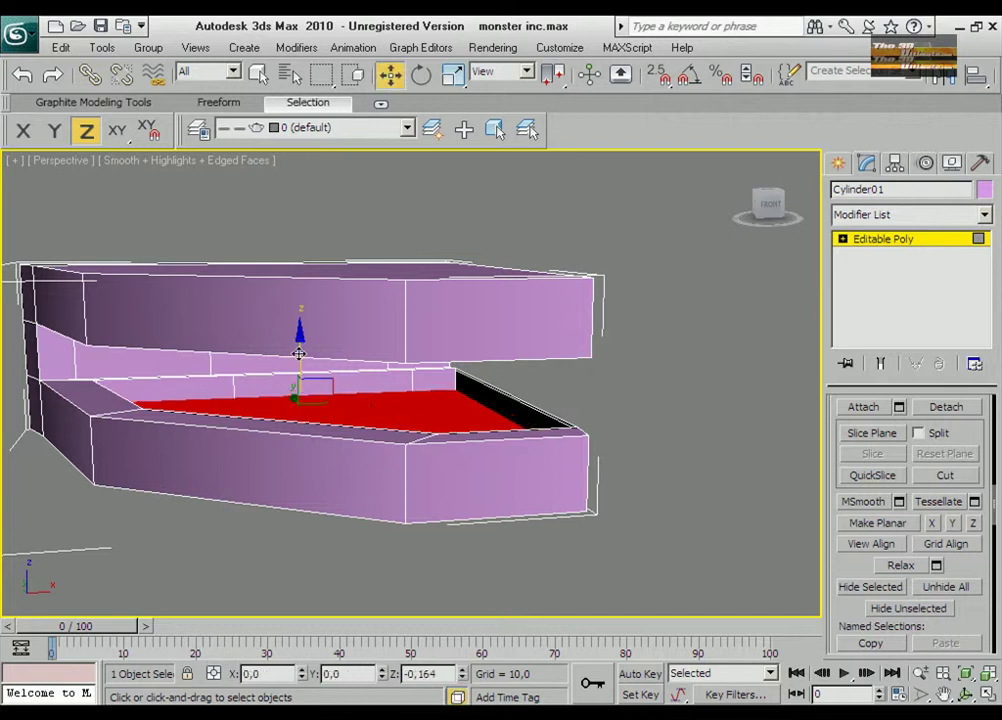
Orbit around the purple head and switch the viewport to wireframe.
middle_click_drag(299, 356, 414, 224, "alt")
key("q")
right_click(296, 432)
key("Escape")
left_click(391, 74)
key("F3")
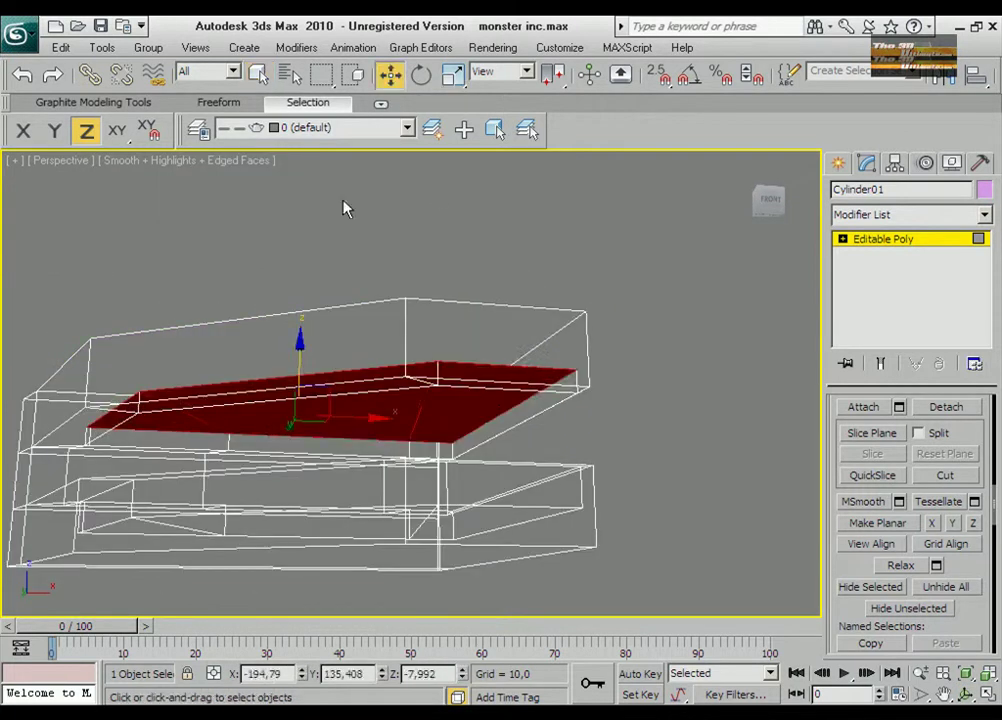
Return to shaded view and, side-on, push the selected front face outward along X.
mouse_move(308, 352)
middle_mouse_down("alt")
mouse_move(475, 395)
mouse_move(474, 445)
mouse_move(434, 400)
middle_mouse_up("alt")
key("q")
key("F3")
middle_click_drag(434, 400, 320, 38, "alt")
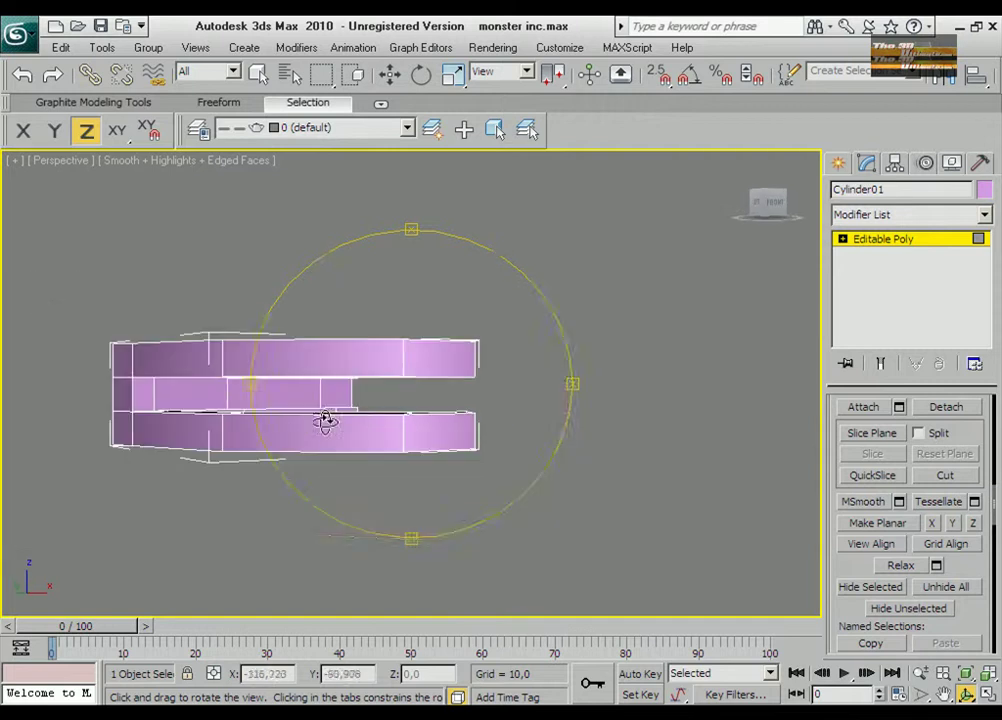
key("w")
left_click_drag(165, 395, 132, 396)
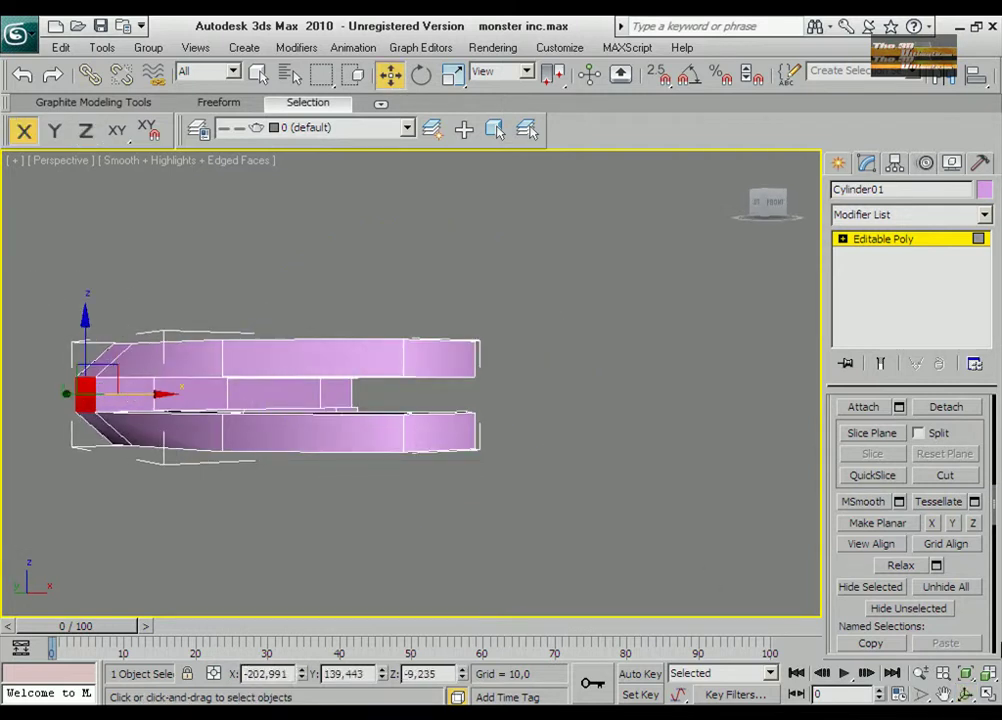
In Top view, cut a new edge across the head's side faces.
left_click(989, 694)
scroll(297, 253, "down", 3)
key("alt+w")
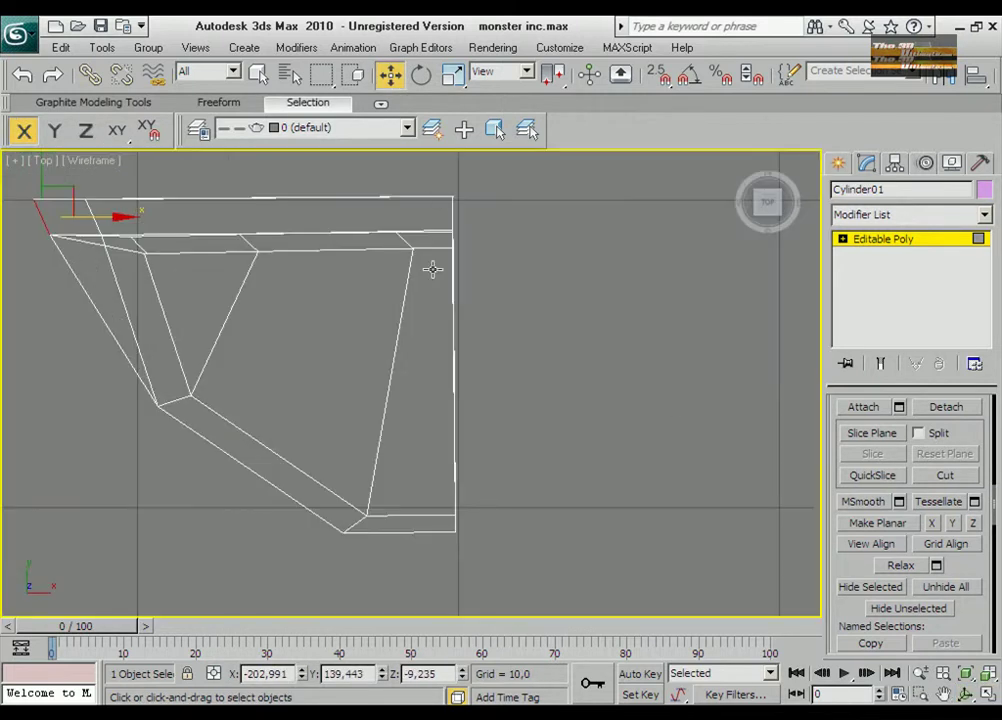
key("4")
left_click(372, 211, "ctrl")
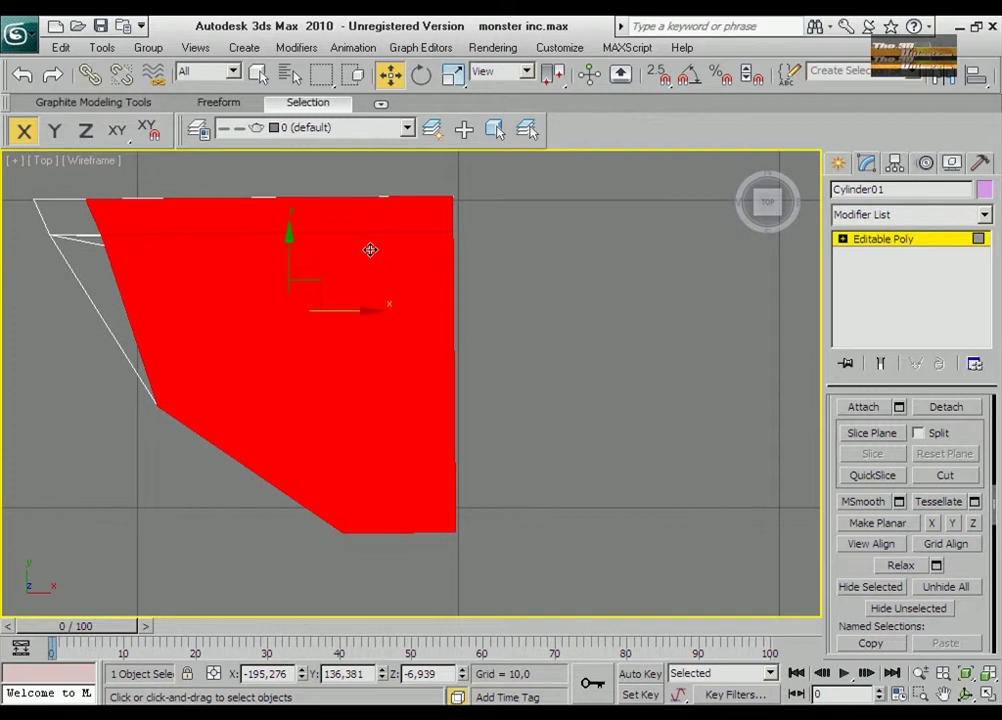
right_click(370, 249)
left_click(355, 127)
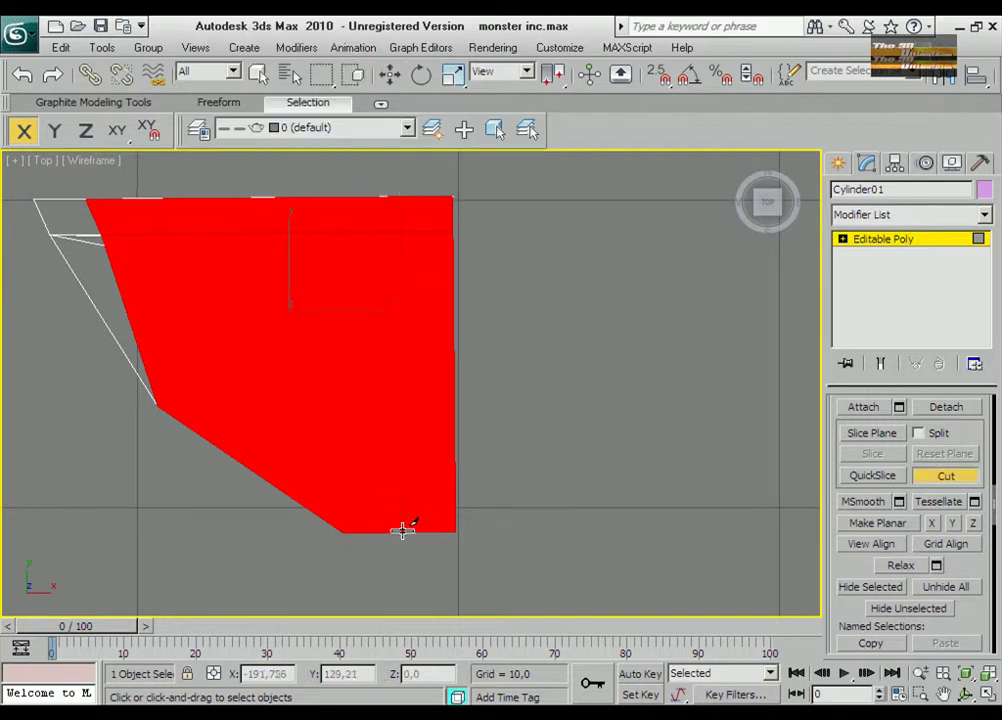
key("w")
key("1")
left_click(425, 360)
left_click(401, 232)
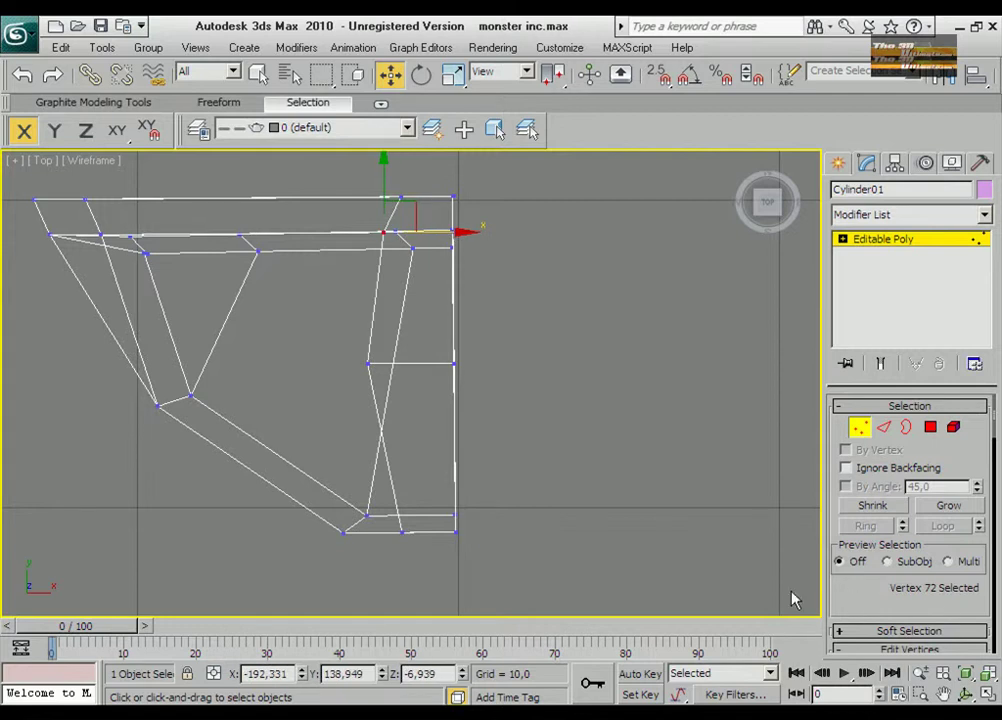
Select three head faces and lower them slightly along Z.
key("4")
left_click(430, 300, "ctrl")
left_click(430, 450, "ctrl")
key("alt+w")
left_click(968, 693)
mouse_move(440, 540)
left_mouse_down()
mouse_move(425, 463)
mouse_move(438, 374)
left_mouse_up()
right_click(414, 268)
key("w")
left_click_drag(360, 176, 365, 172)
In Front view, nudge the head's top-right vertex slightly along X.
key("alt+w")
key("alt+w")
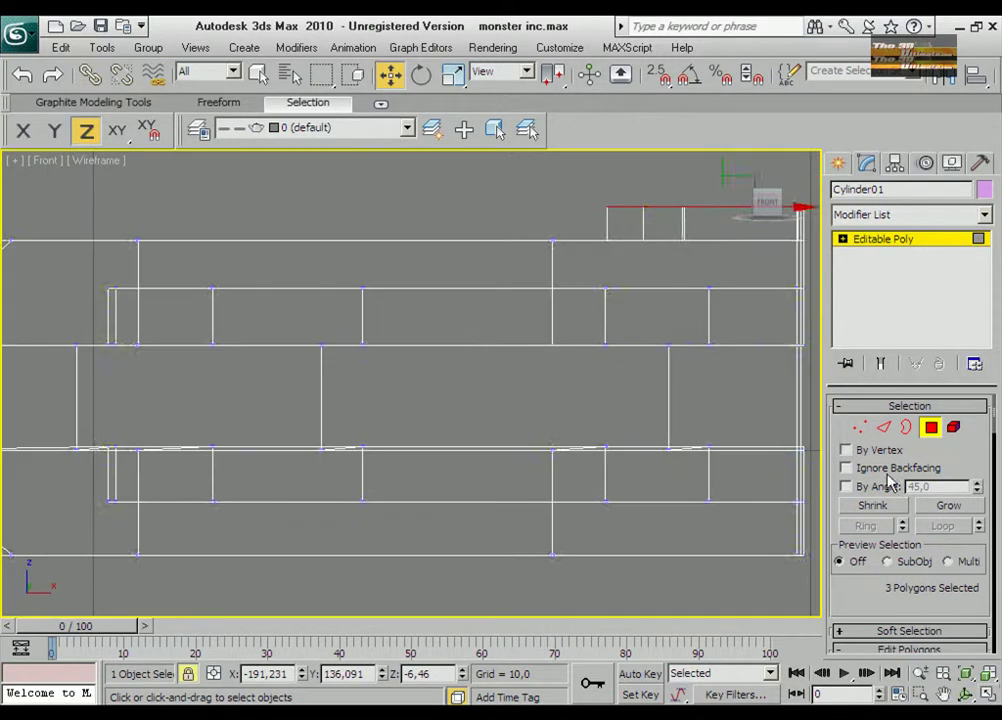
left_click(860, 427)
left_click(617, 208)
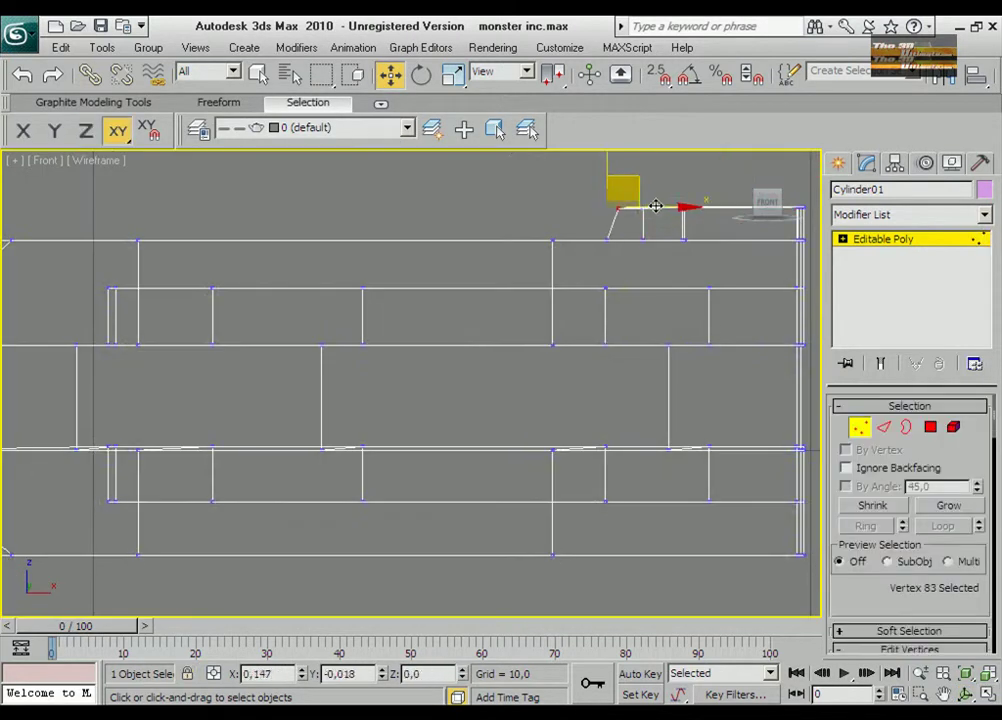
left_click(607, 240)
left_click_drag(645, 241, 639, 242)
Orbit the Perspective view and select the head's top-front faces.
key("alt+w")
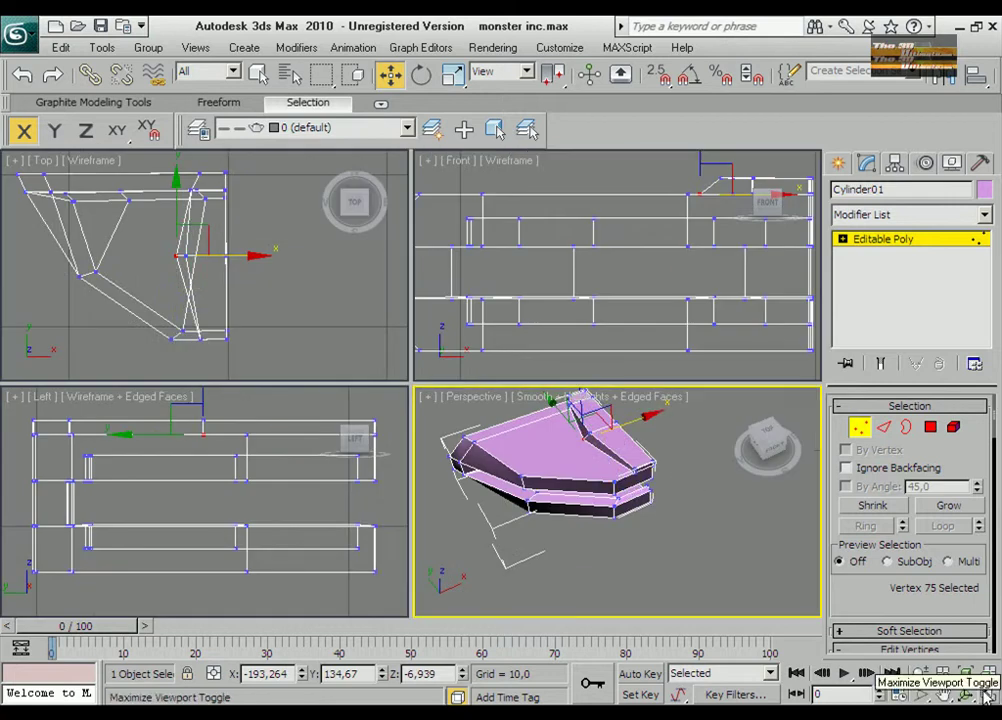
right_click(682, 472)
key("alt+w")
key("ctrl+r")
mouse_move(447, 320)
left_mouse_down()
mouse_move(256, 298)
mouse_move(420, 300)
left_mouse_up()
left_click(930, 427)
key("w")
left_click(716, 335)
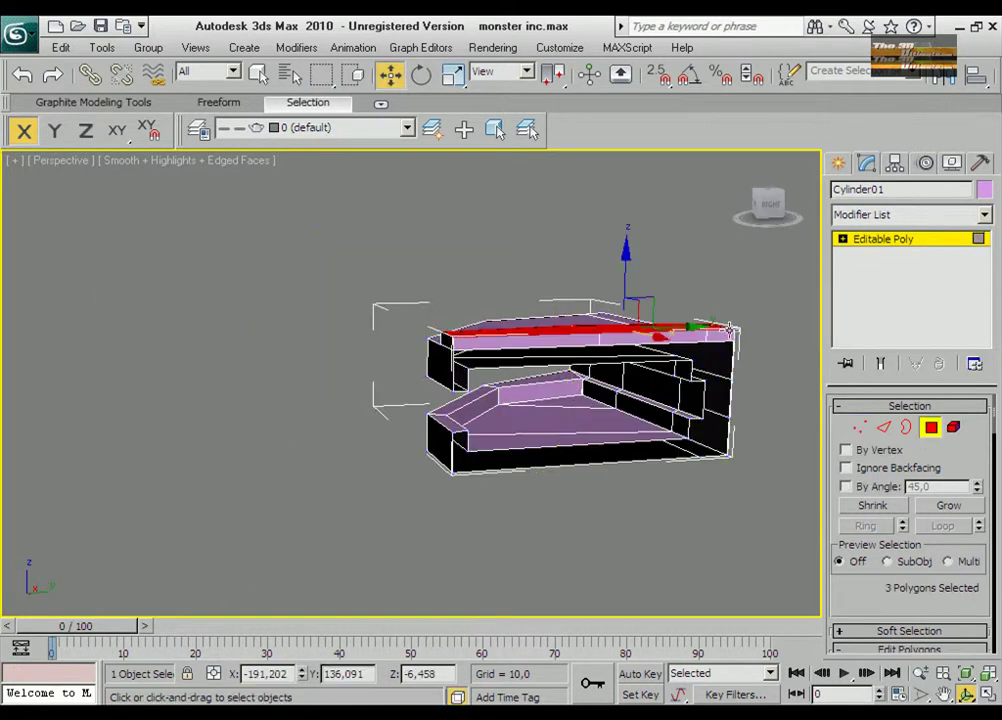
left_click(540, 338, "ctrl")
left_click(686, 341, "ctrl")
Clear that selection and, looking down, select two top faces at the neck end.
key("ctrl+r")
key("ctrl+d")
mouse_move(528, 416)
left_mouse_down()
mouse_move(481, 510)
mouse_move(535, 459)
mouse_move(470, 440)
left_mouse_up()
key("w")
left_click(295, 195)
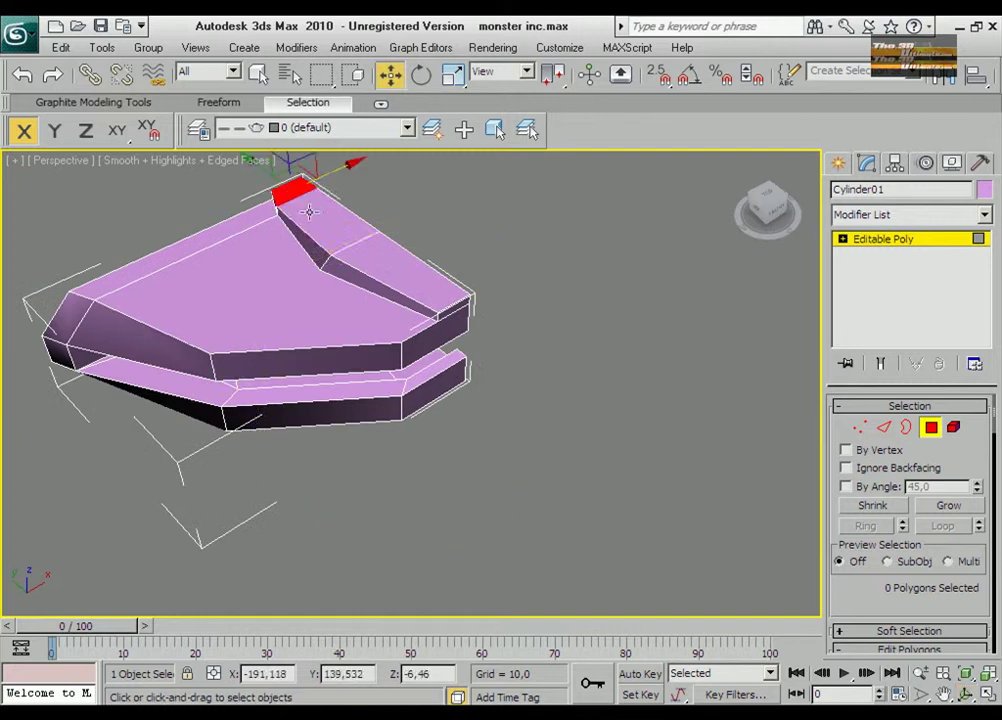
left_click(312, 221, "ctrl")
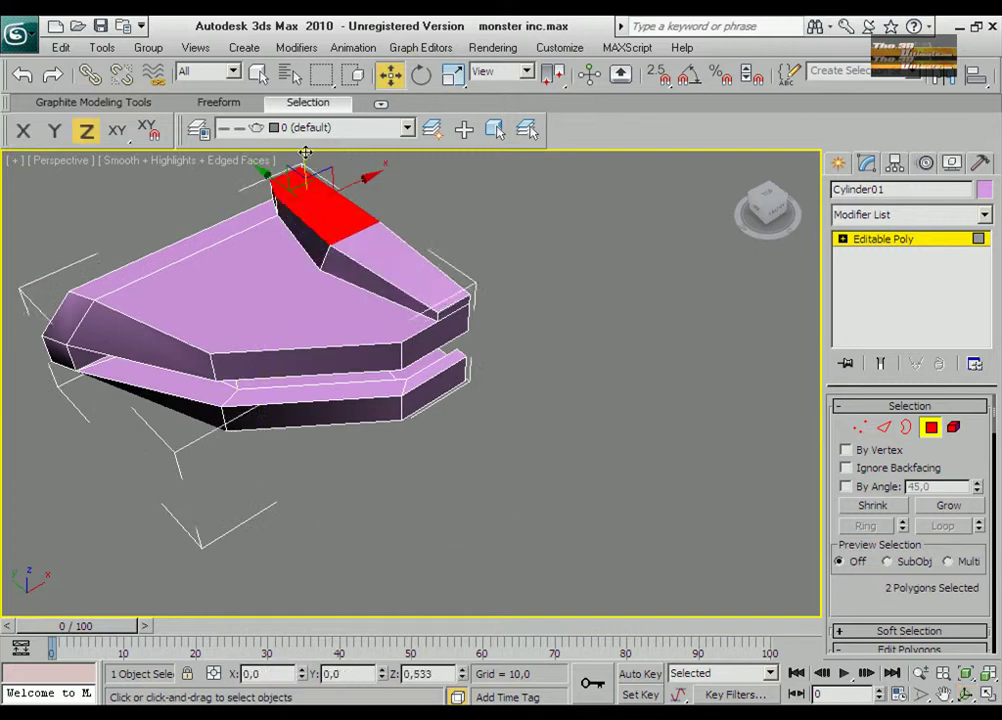
Select four side faces beside the body and pull them up and outward.
left_click(988, 694)
left_click(988, 694)
key("ctrl+r")
left_click_drag(443, 440, 571, 380)
scroll(571, 380, "down", 3)
left_click(395, 85)
left_click(325, 402)
left_click(389, 449, "ctrl")
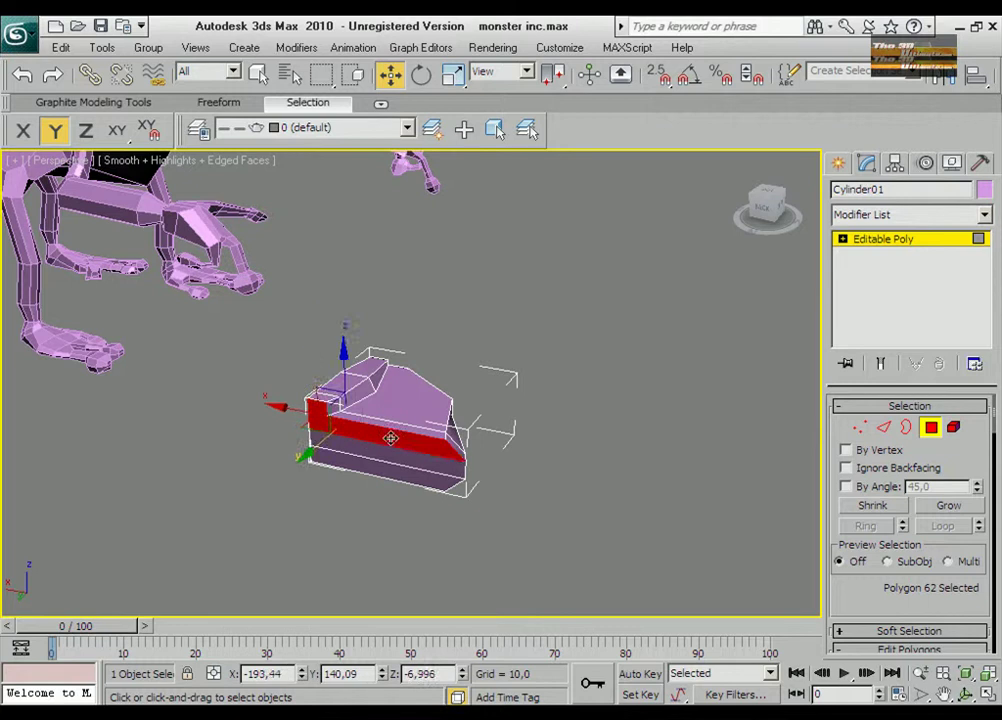
left_click(370, 480, "ctrl")
scroll(417, 416, "up", 2)
left_click_drag(417, 416, 438, 396)
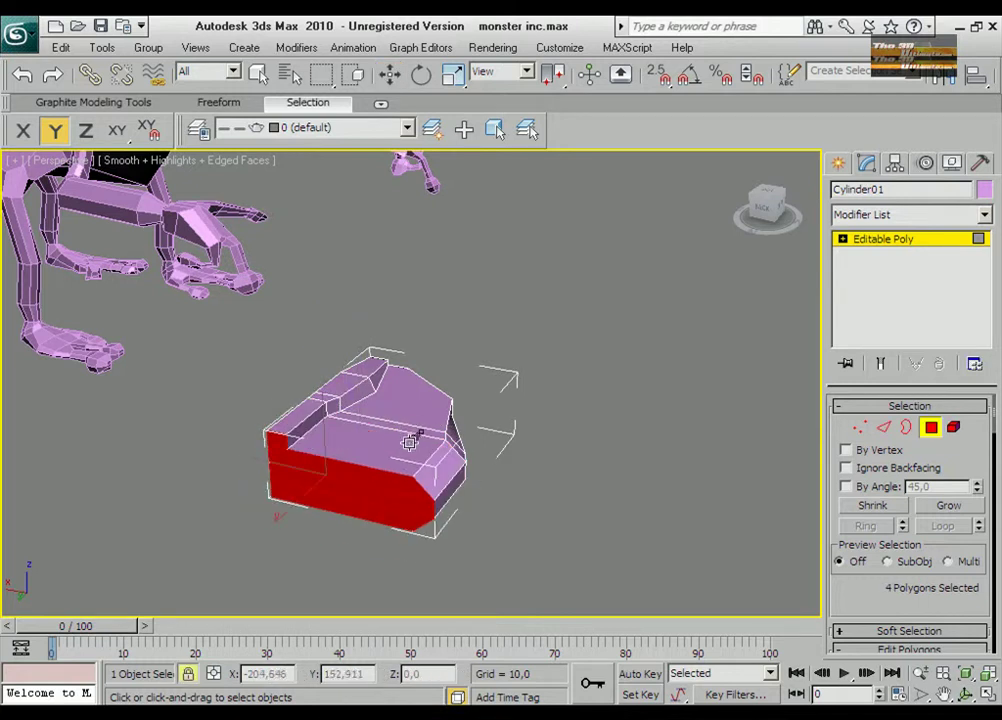
left_click(988, 694)
right_click(197, 440)
key("alt+w")
scroll(315, 416, "up", 2)
scroll(362, 436, "down", 2)
In Left view, raise the head's top vertices and shift them back and left.
right_click(362, 436)
key("F5")
left_click_drag(362, 436, 362, 433)
left_click(859, 428)
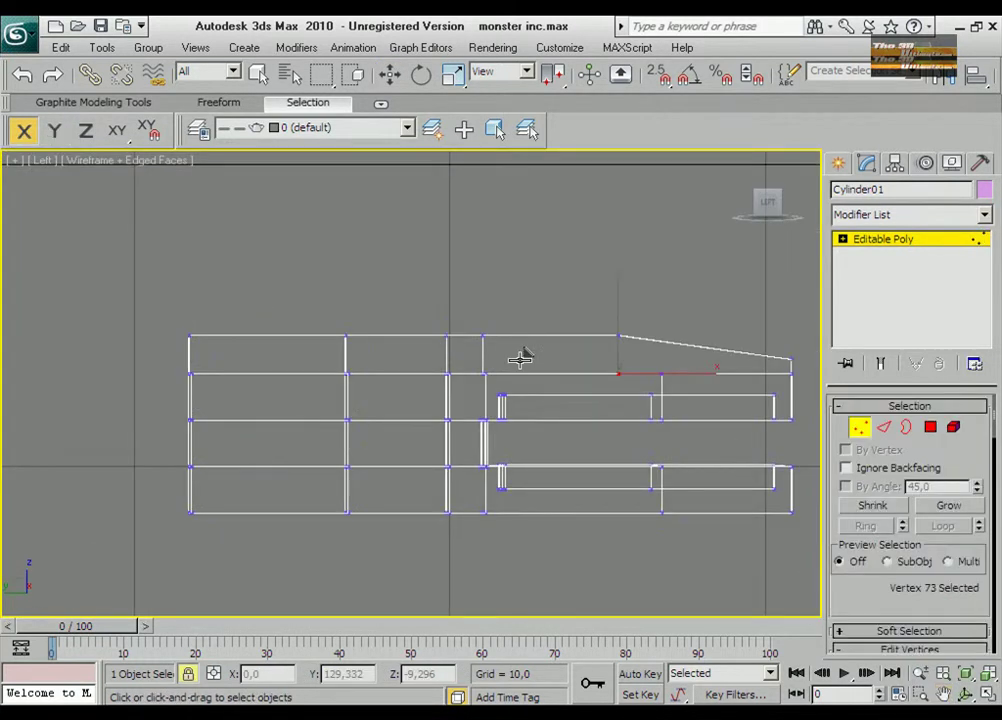
key("w")
left_click_drag(398, 324, 398, 304)
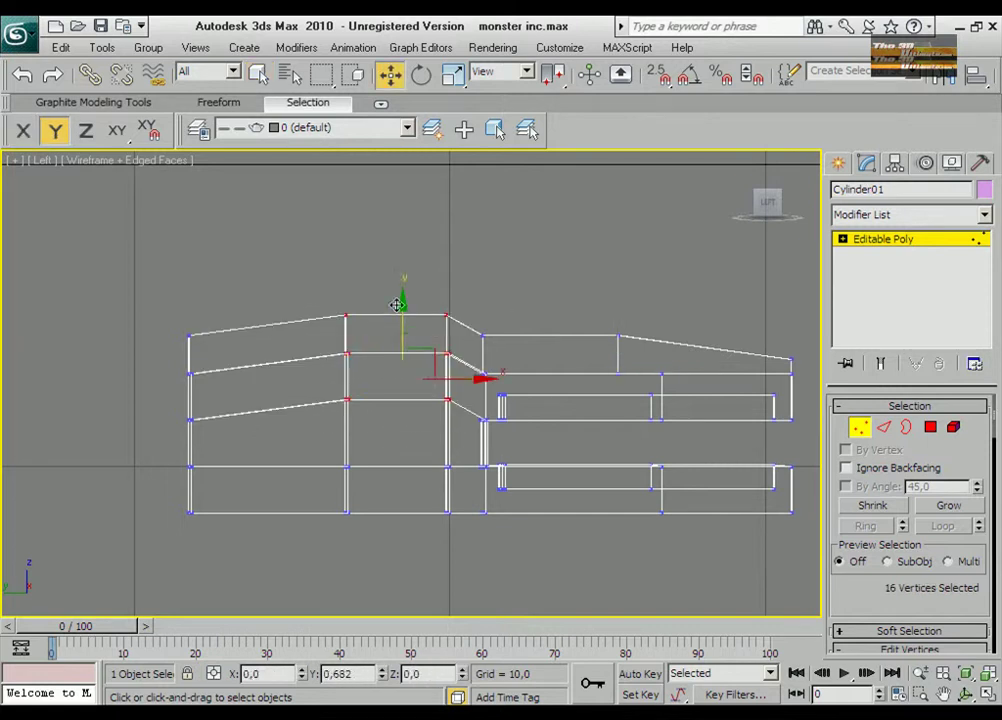
left_click_drag(540, 332, 540, 325)
mouse_move(483, 318)
left_mouse_down()
mouse_move(483, 268)
mouse_move(419, 264)
left_mouse_up()
left_click_drag(399, 425, 336, 425)
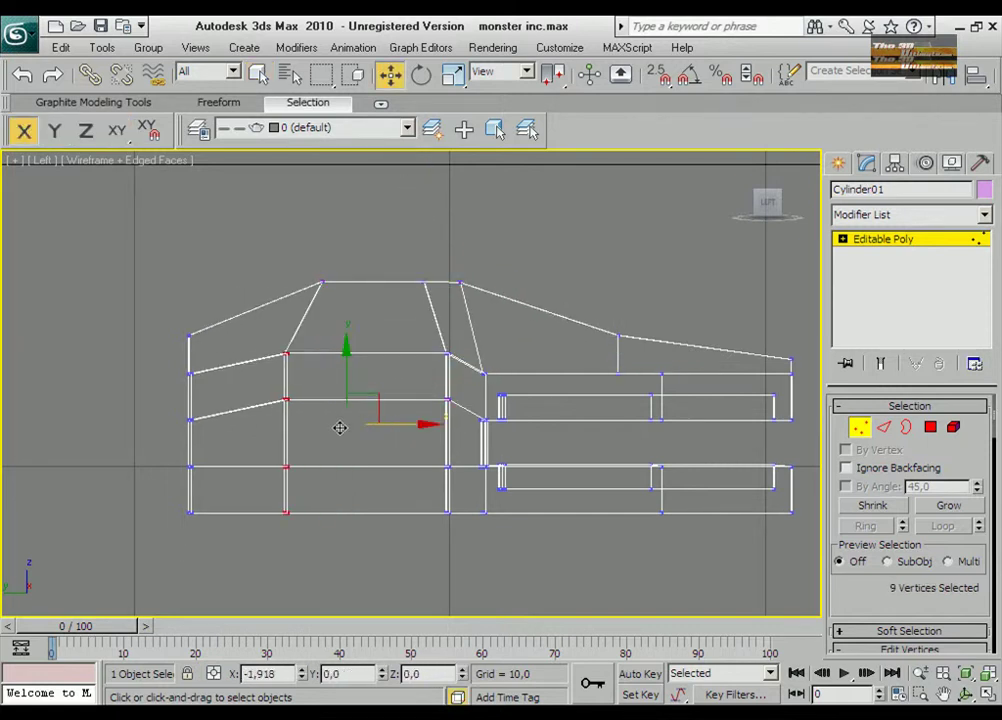
In Top view, shift the head's left-side and lower vertices further left.
key("alt+w")
key("alt+w")
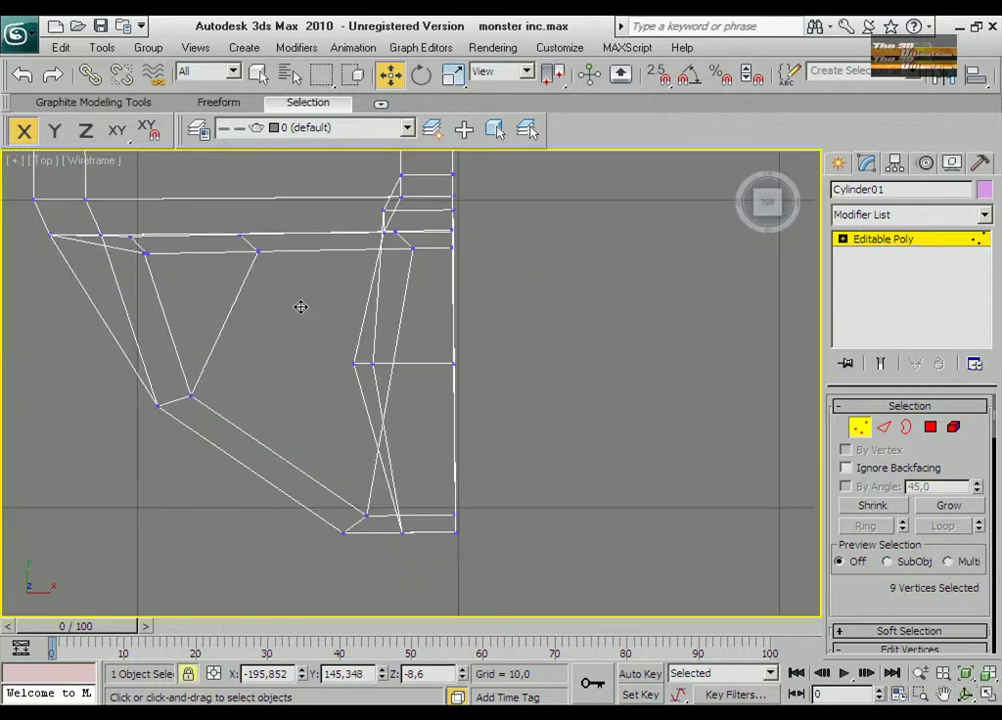
middle_click_drag(300, 307, 398, 353)
scroll(362, 360, "down", 2)
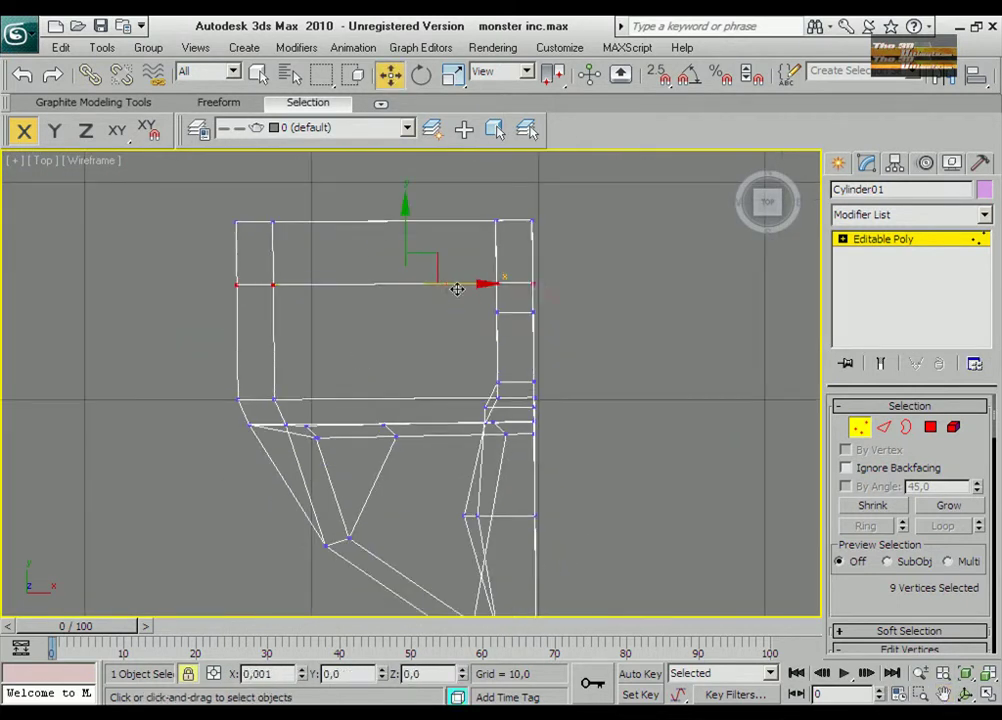
left_click_drag(248, 308, 221, 308)
left_click_drag(220, 413, 290, 390)
left_click_drag(306, 401, 282, 401)
left_click_drag(270, 450, 268, 447)
left_click_drag(327, 426, 323, 426)
left_click_drag(286, 386, 251, 389)
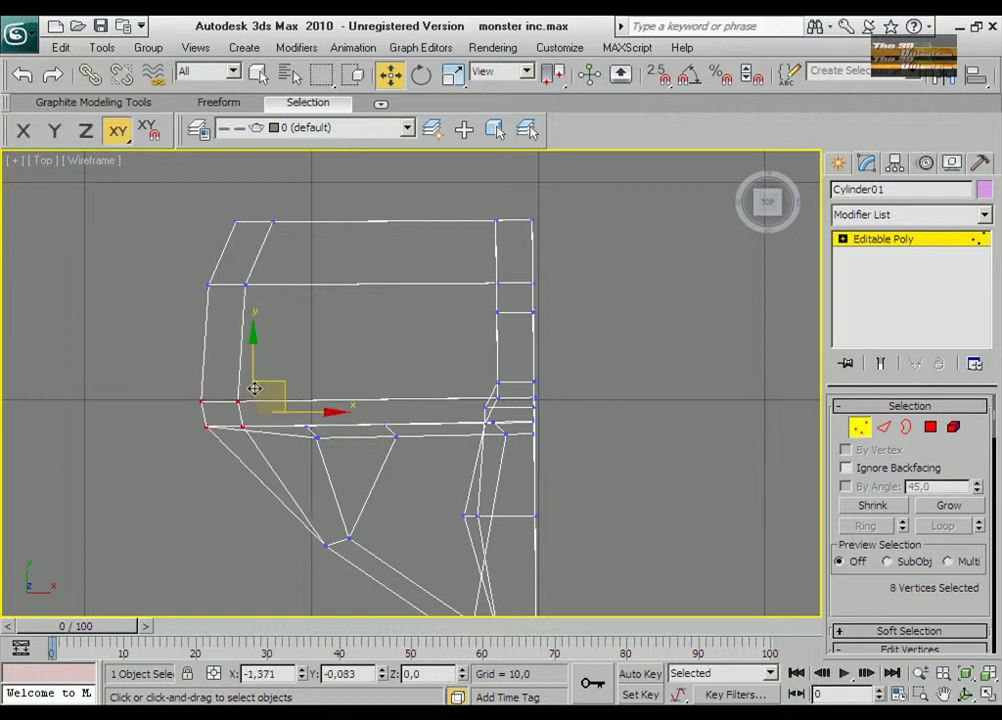
Raise the head's bottom vertices, then lower them slightly after checking in Perspective.
middle_click_drag(456, 425, 416, 285)
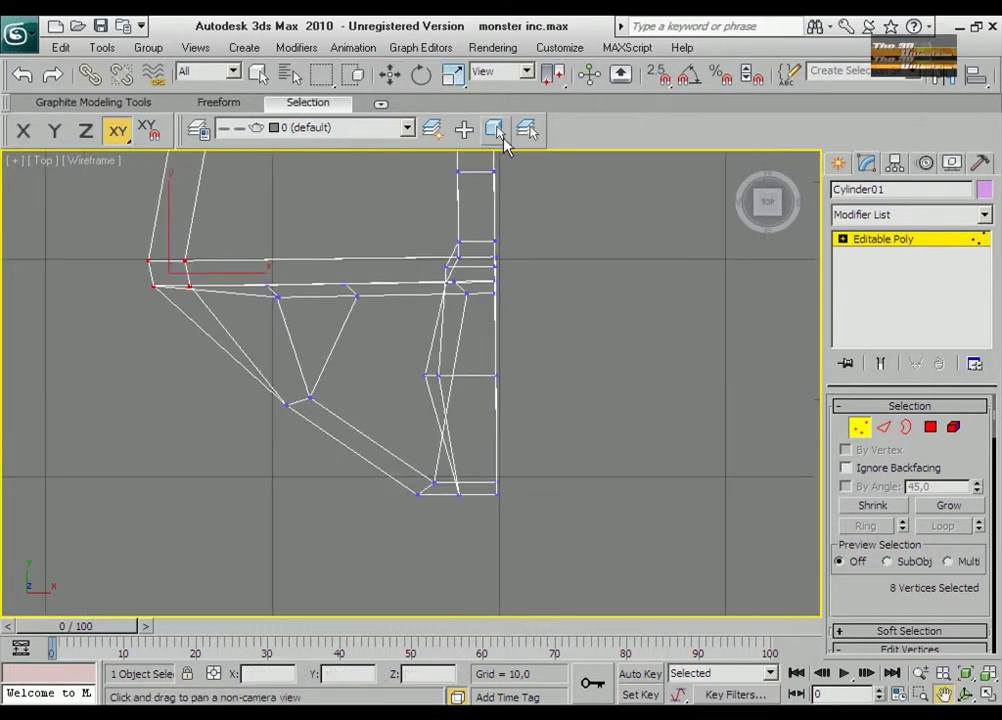
left_click_drag(400, 515, 520, 465)
left_click_drag(465, 432, 466, 410)
key("alt+w")
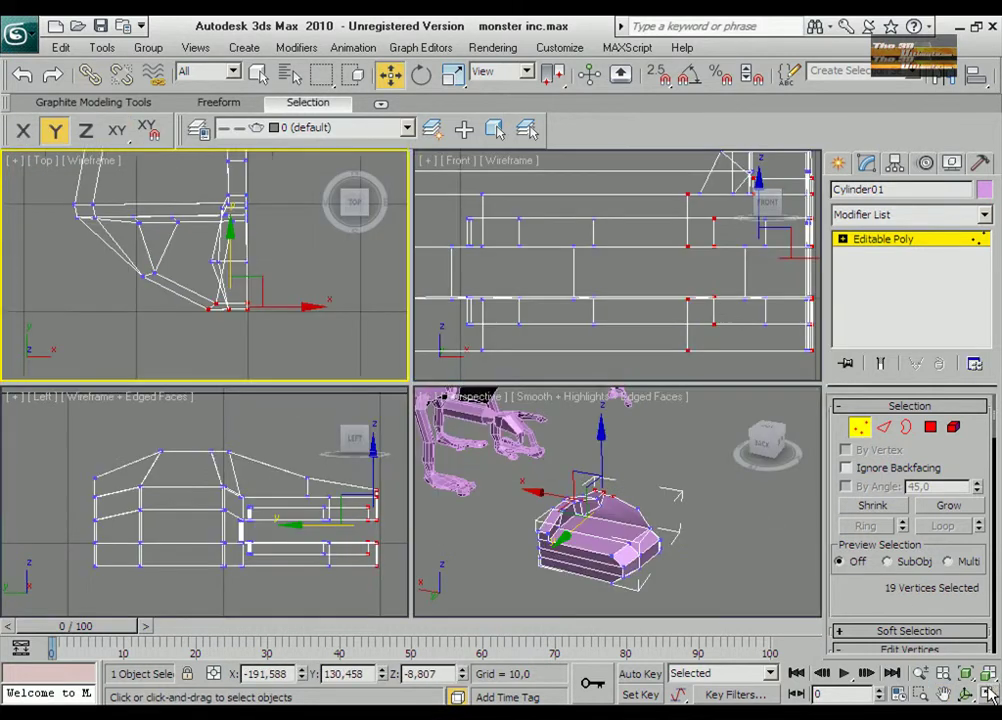
middle_click(459, 476)
key("alt+w")
key("ctrl+r")
mouse_move(320, 376)
left_mouse_down()
mouse_move(443, 410)
mouse_move(470, 400)
left_mouse_up()
key("w")
left_click(966, 693)
key("alt+w")
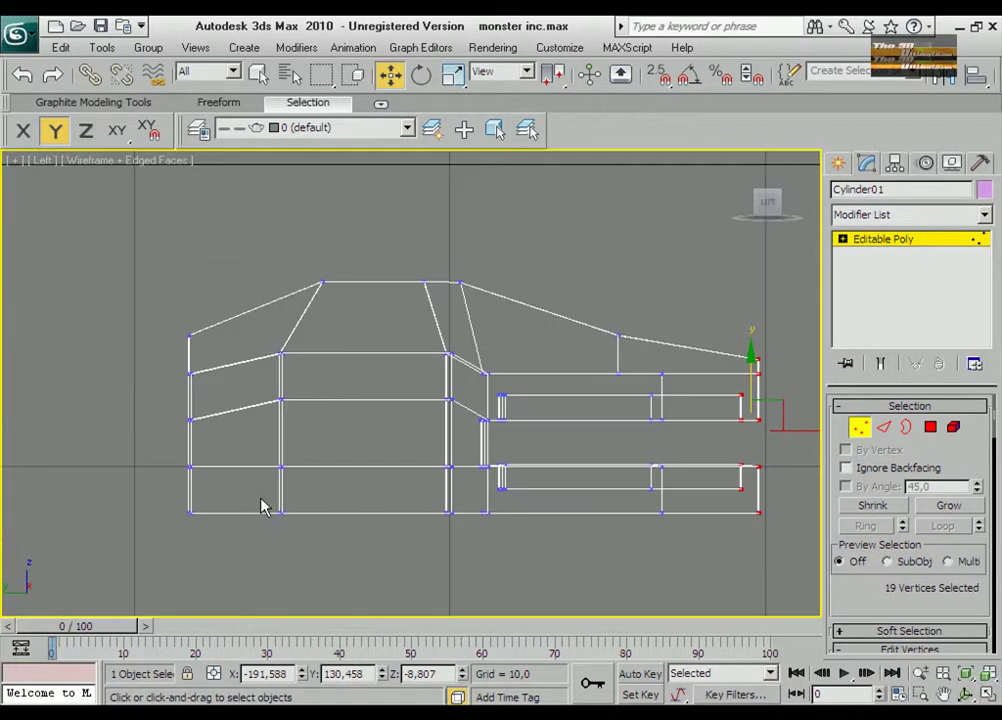
left_click_drag(404, 452, 405, 466)
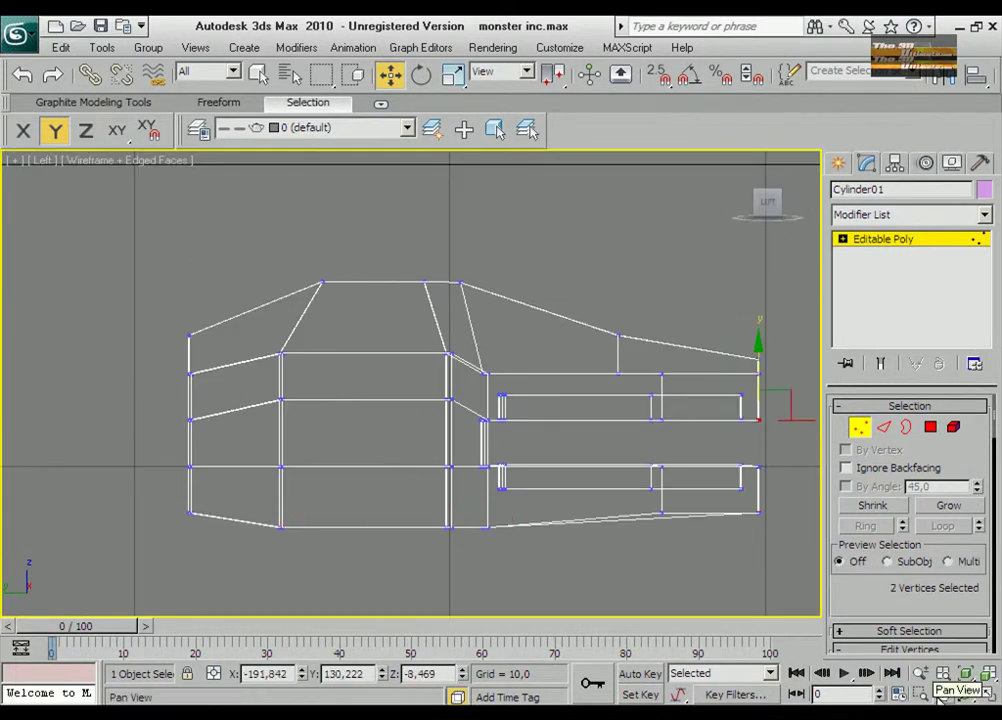
Select the five vertices along the head's right edge.
left_click(660, 480)
middle_click_drag(660, 480, 470, 467)
left_click(257, 73)
left_click_drag(545, 320, 600, 530)
key("w")
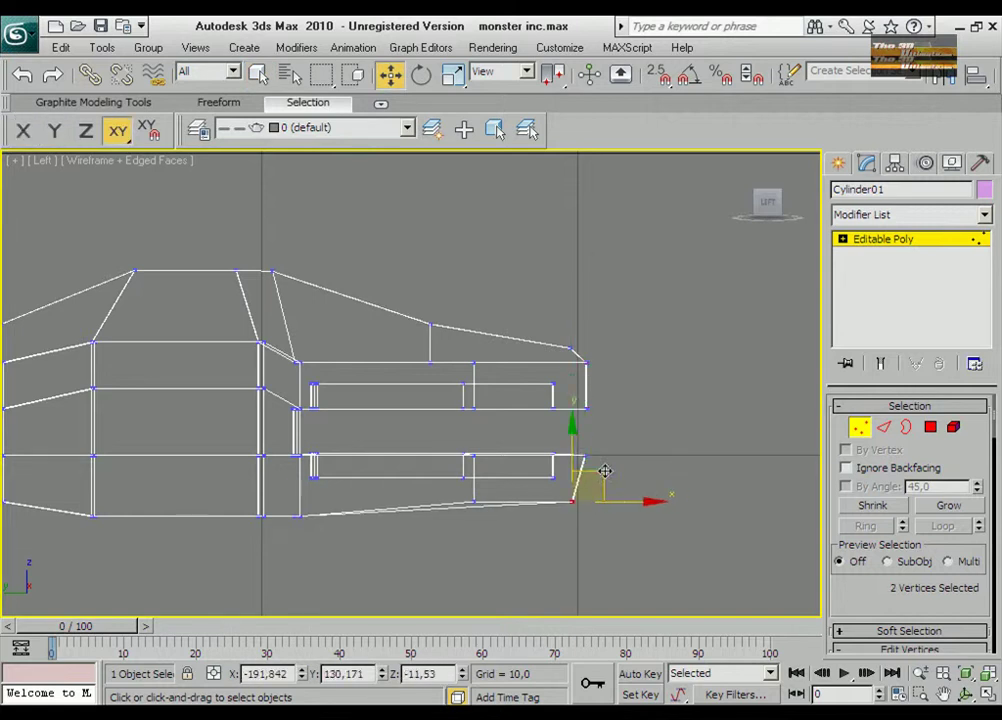
scroll(630, 457, "down", 2)
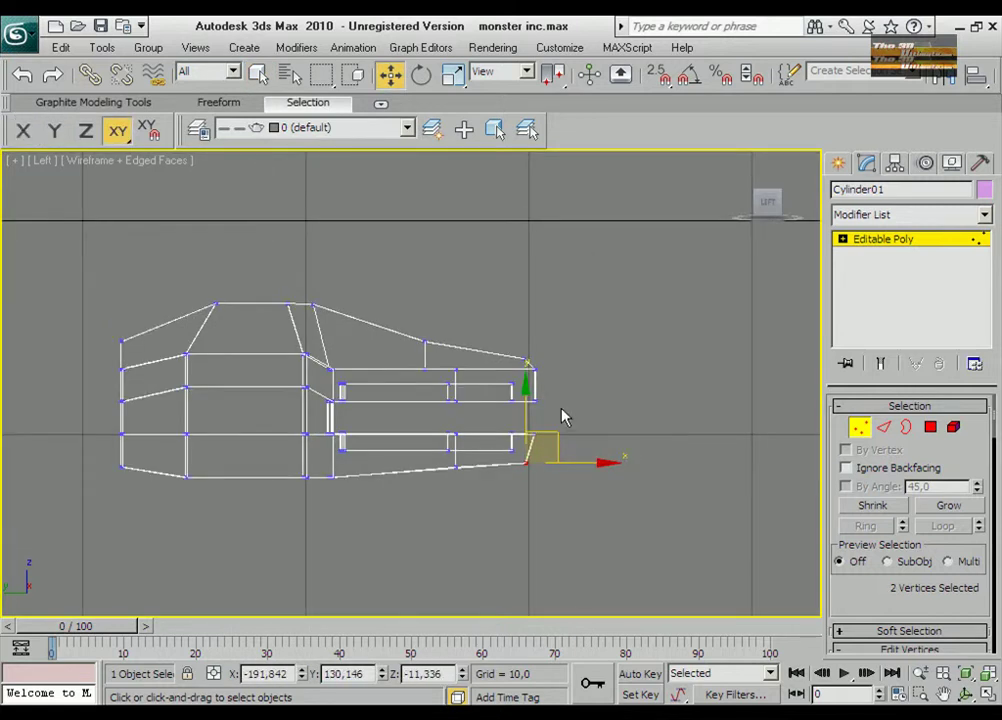
Scale the four end faces along X to 54% width.
key("alt+w")
middle_click(564, 554)
key("alt+w")
key("4")
key("r")
left_click_drag(268, 440, 230, 455)
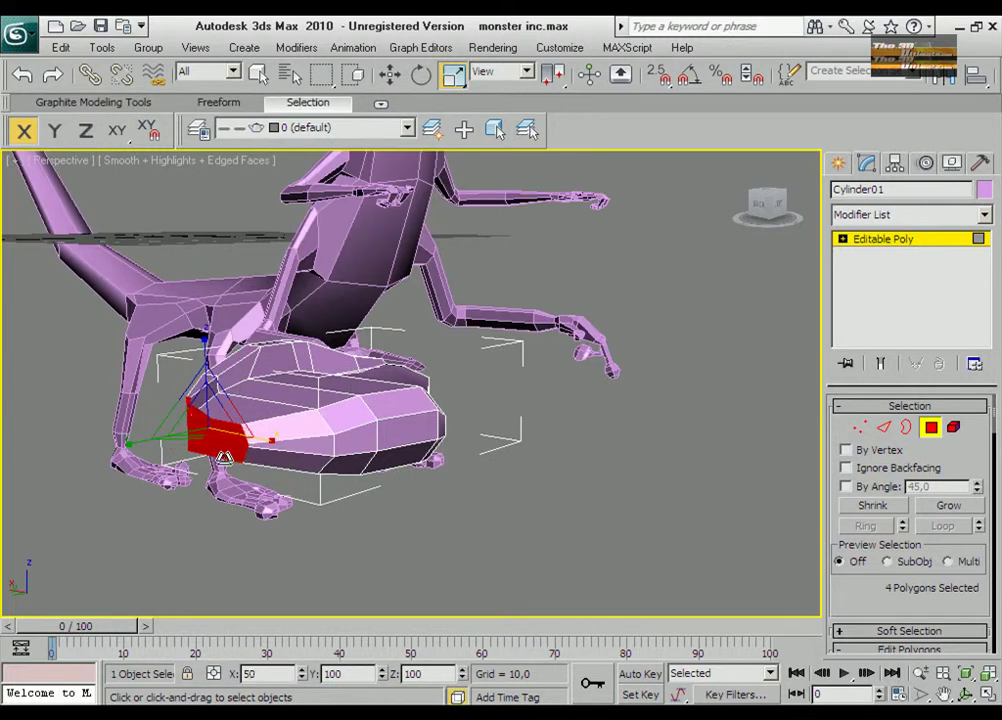
In Top view, shift the corner vertices right so they line up with the side.
key("alt+w")
key("alt+w")
left_click(860, 427)
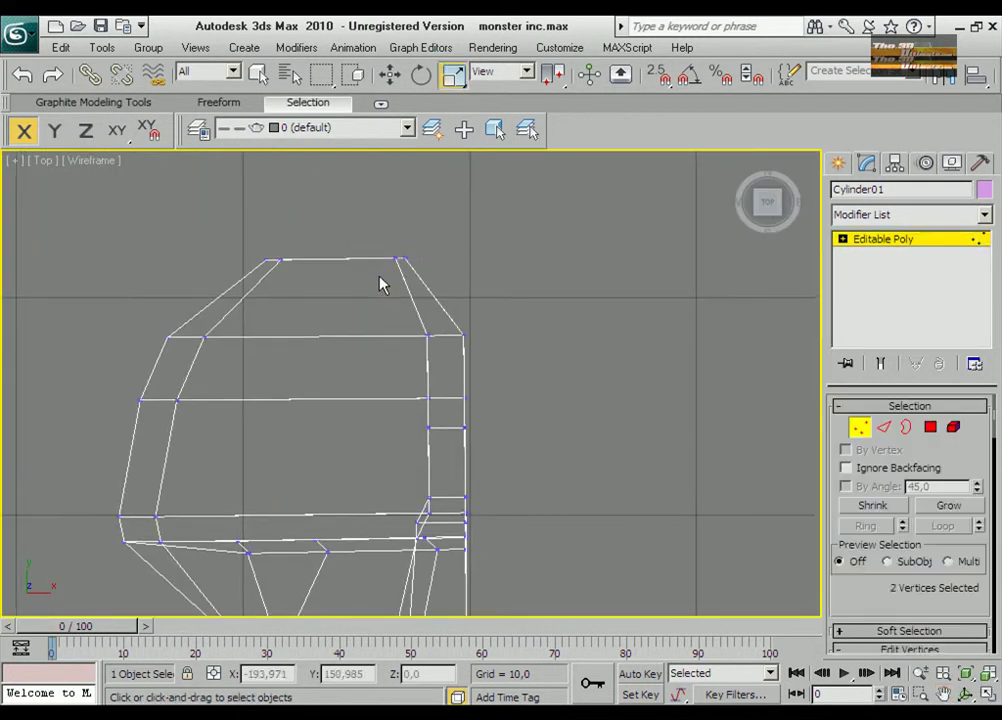
key("w")
left_click_drag(459, 257, 515, 258)
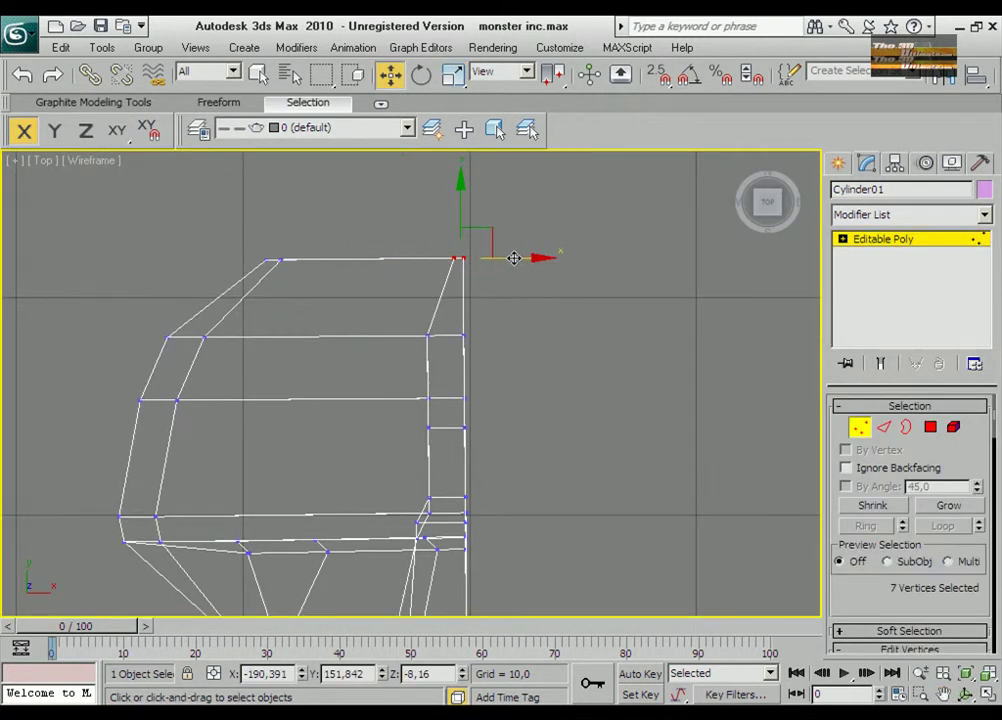
key("alt+w")
Inspect the head in Perspective and select its four end faces.
right_click(195, 422)
right_click(543, 454)
key("alt+w")
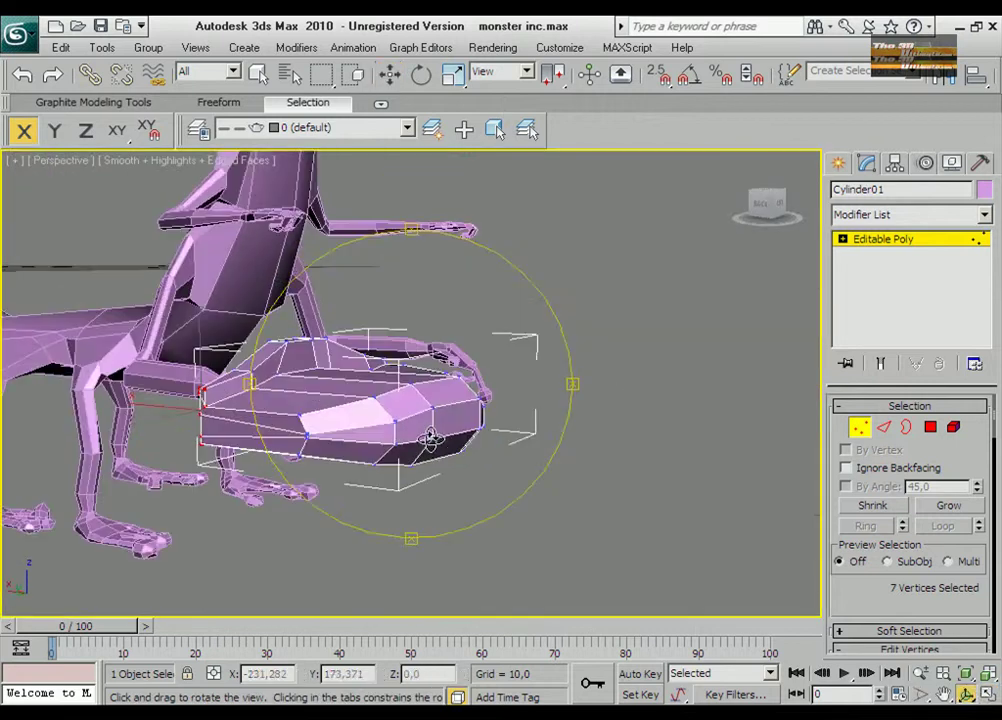
scroll(450, 443, "up", 3)
mouse_move(454, 429)
left_mouse_down()
mouse_move(409, 470)
mouse_move(381, 155)
left_mouse_up()
scroll(432, 468, "up", 4)
key("w")
left_click(270, 388)
scroll(421, 530, "down", 3)
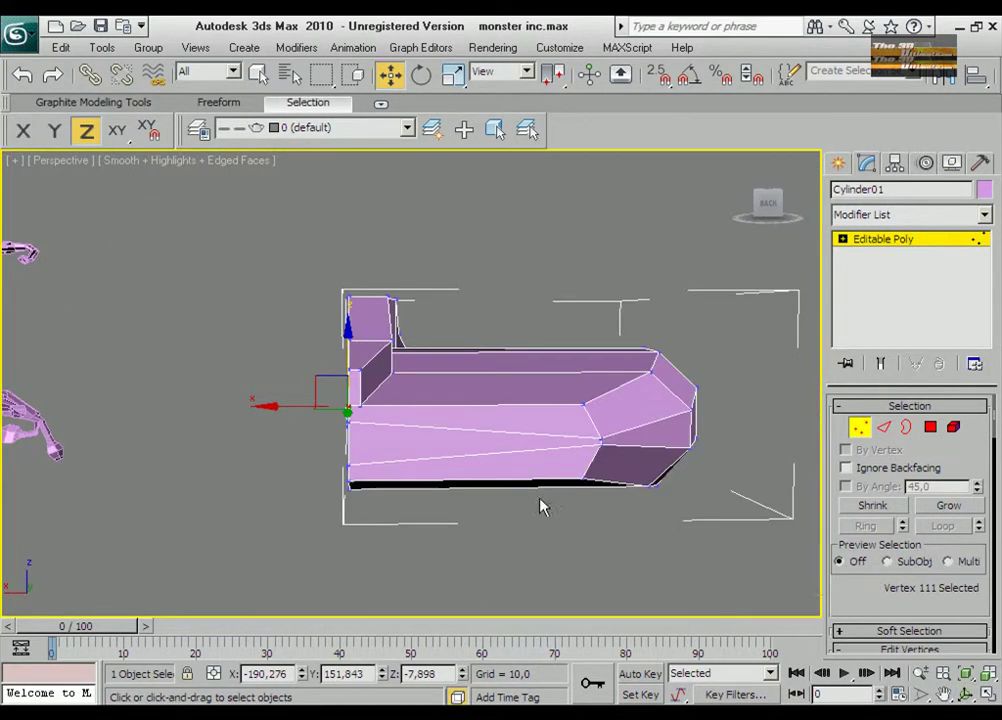
left_click(930, 427)
left_click(955, 690)
left_click_drag(400, 380, 324, 463)
mouse_move(324, 463)
middle_mouse_down()
mouse_move(420, 358)
mouse_move(292, 444)
middle_mouse_up()
Pull the end faces out to lengthen the snout and shrink its tip to about 61%.
right_click(292, 444)
left_click(313, 457)
left_click_drag(280, 420, 271, 416)
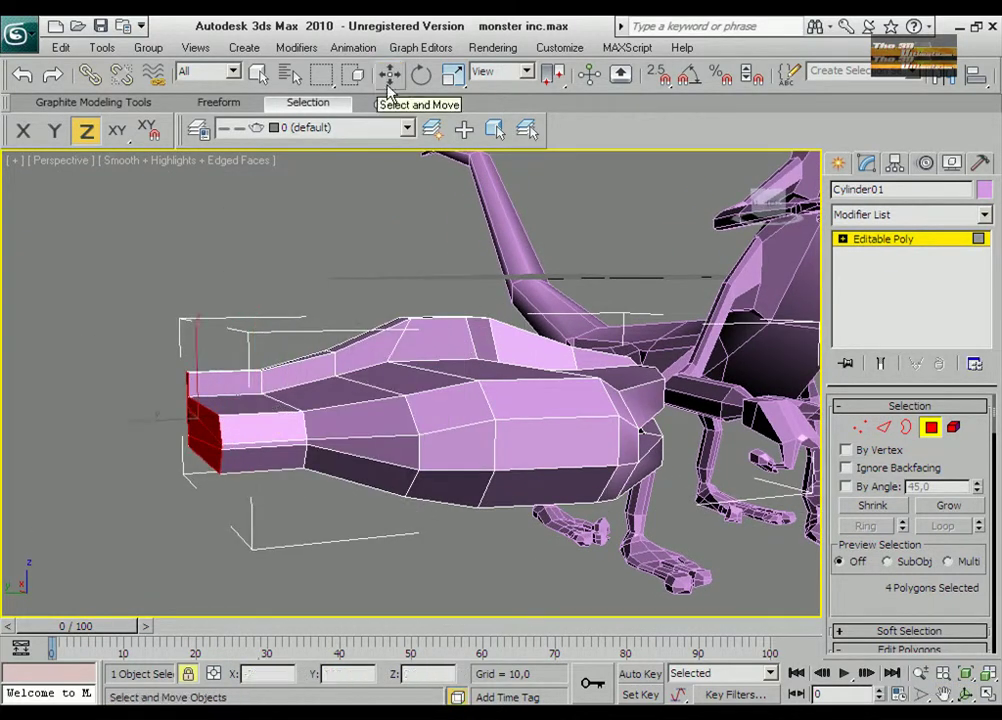
left_click(453, 74)
left_click_drag(179, 416, 170, 471)
Select three side faces of the snout and scale them to 73% width.
left_click(966, 692)
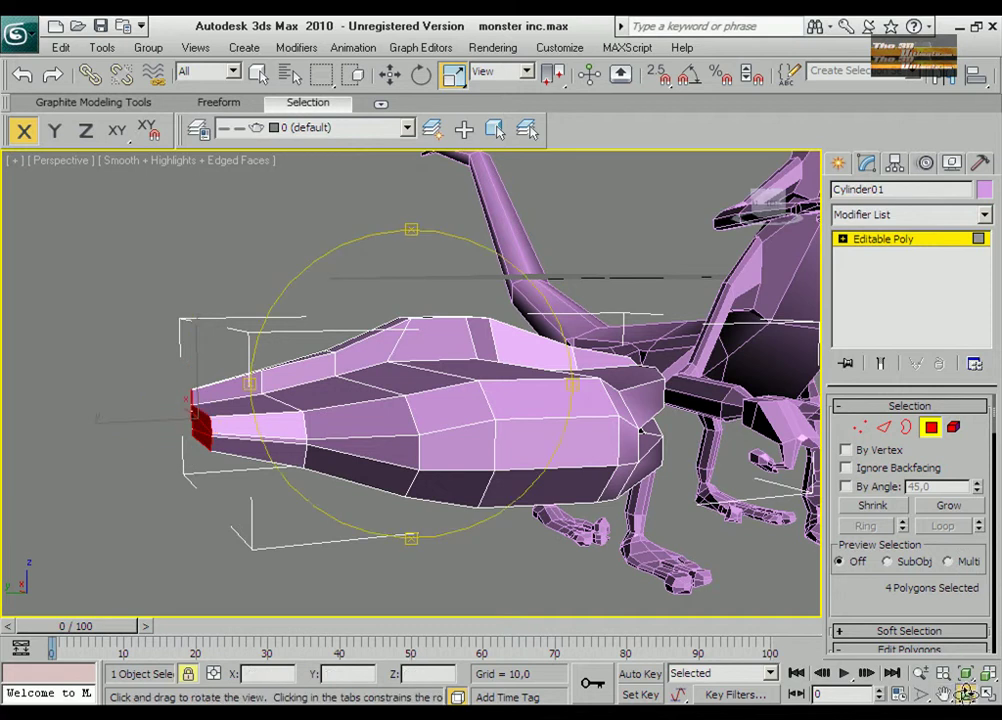
left_click_drag(528, 454, 454, 435)
scroll(467, 435, "up", 2)
key("q")
left_click(398, 481)
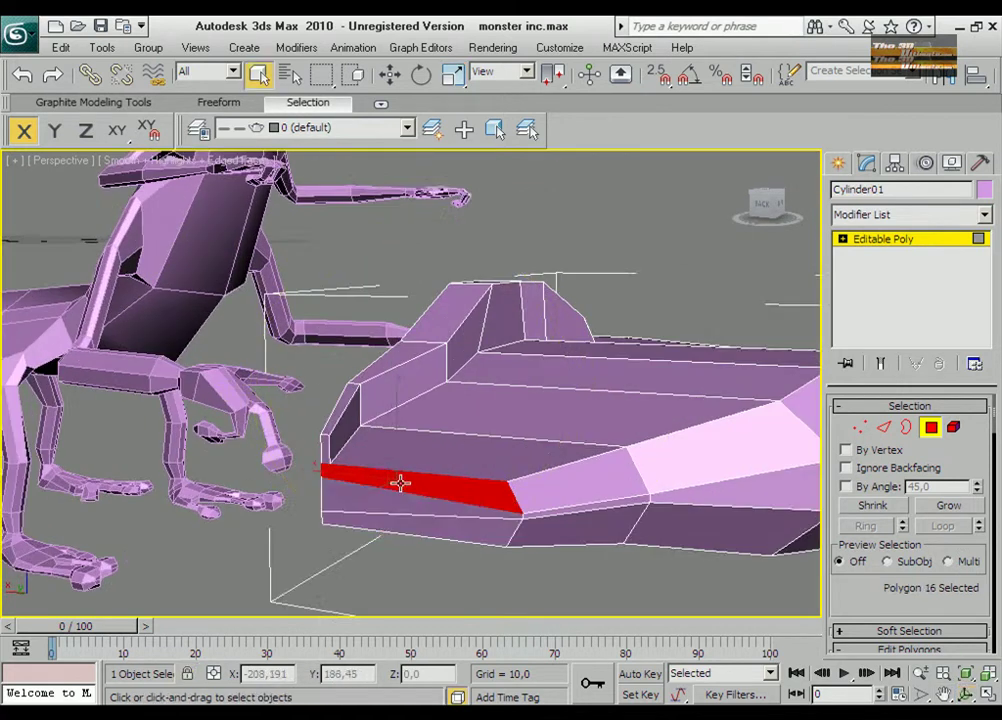
left_click(432, 530, "ctrl")
key("r")
left_click_drag(476, 488, 468, 508)
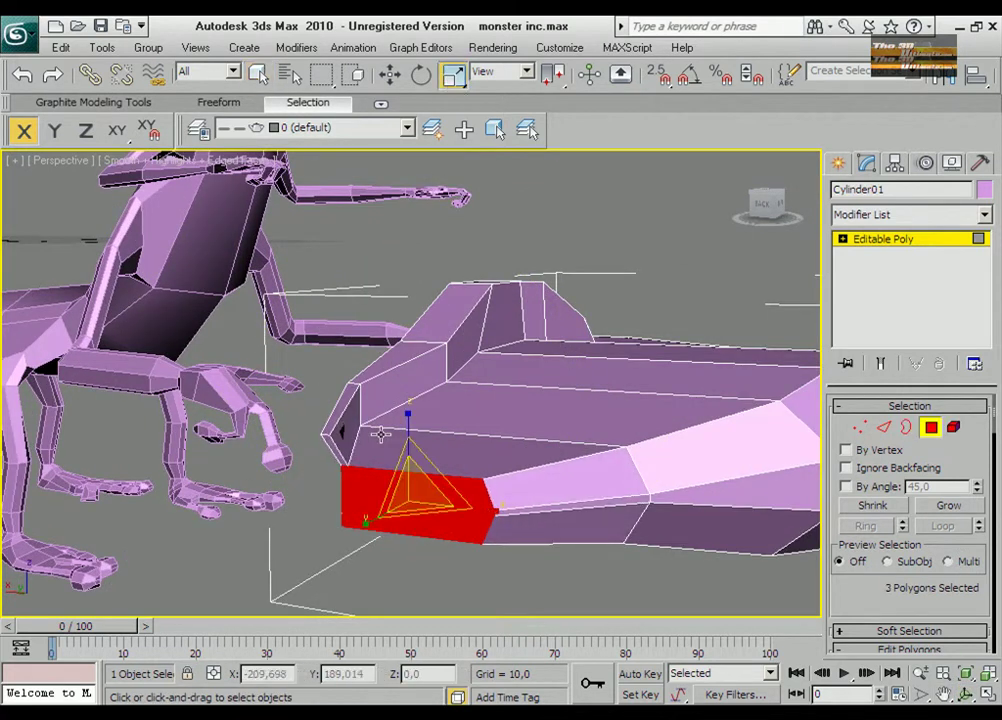
Raise the top snout vertices slightly in an enlarged Left viewport.
left_click(884, 427)
left_click(275, 428)
key("w")
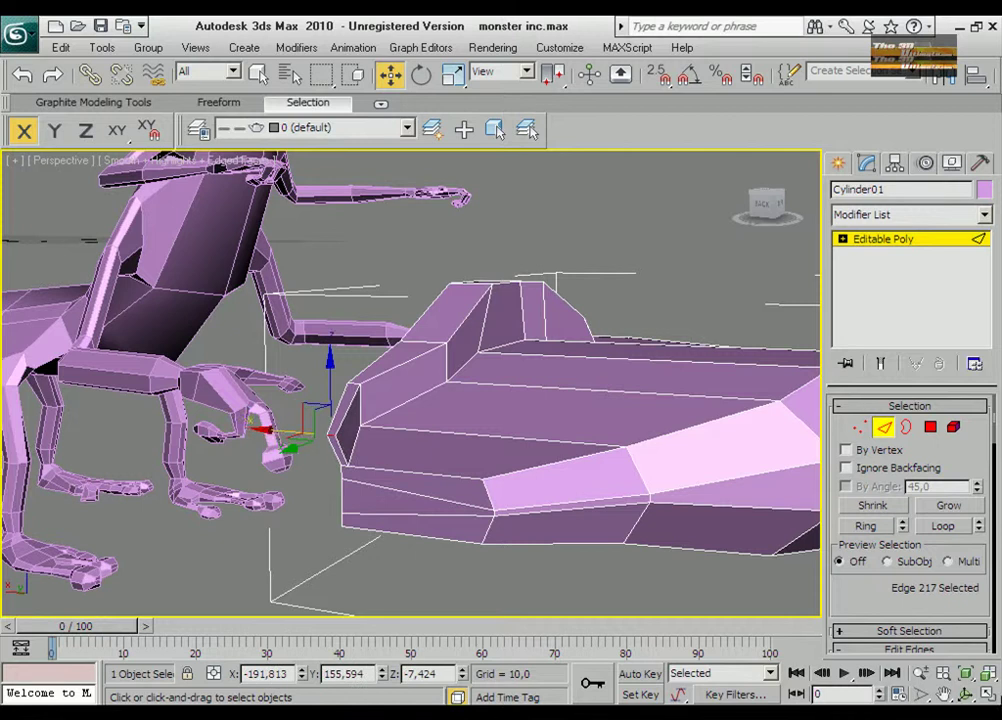
left_click(985, 693)
right_click(280, 481)
key("alt+w")
left_click(860, 427)
left_click_drag(515, 390, 515, 376)
Zoom into the snout tip and move its top tip vertex down.
left_click(319, 432)
left_click(921, 696)
left_click_drag(140, 440, 290, 530)
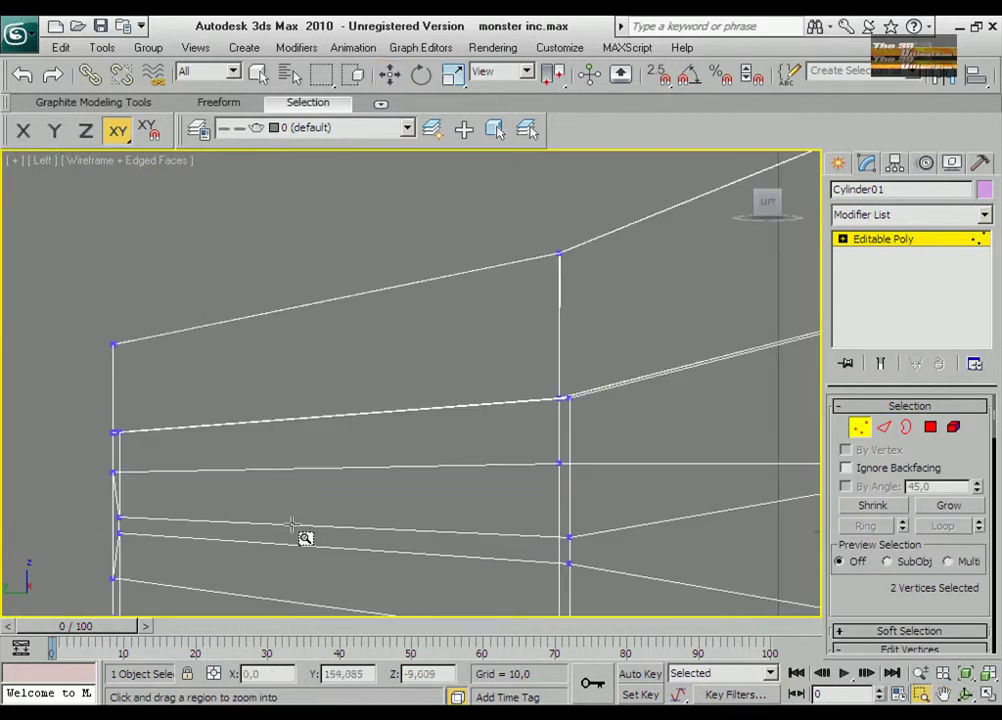
left_click_drag(143, 383, 143, 383)
left_click_drag(142, 345, 142, 351)
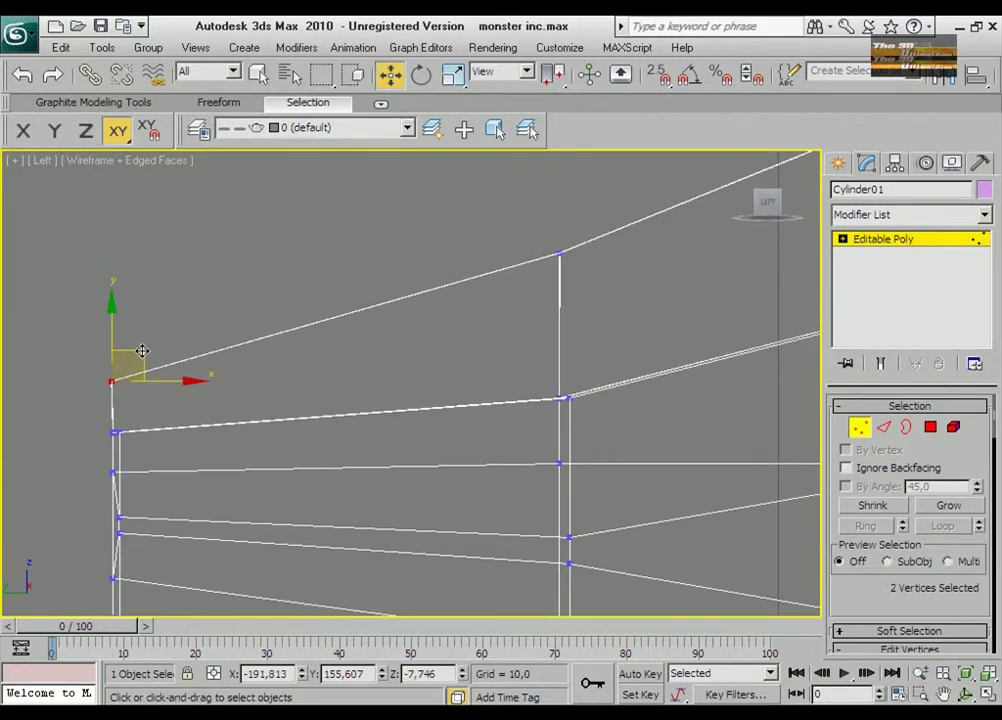
key("z")
Inspect the snout tip up close in the Left viewport.
left_click(966, 695)
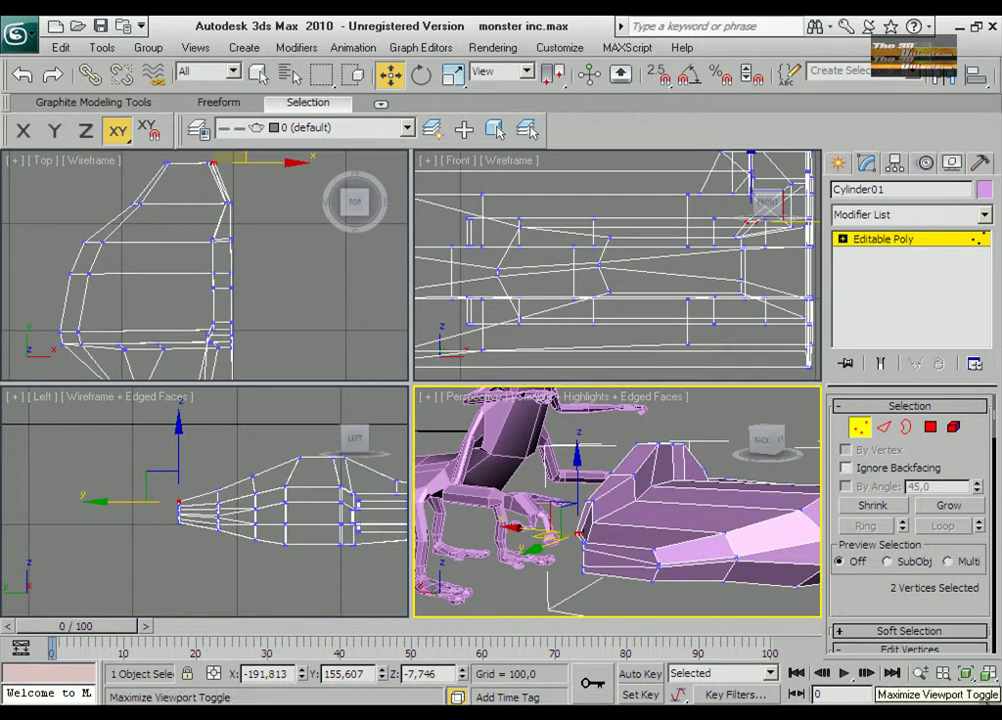
right_click(250, 560)
left_click(989, 695)
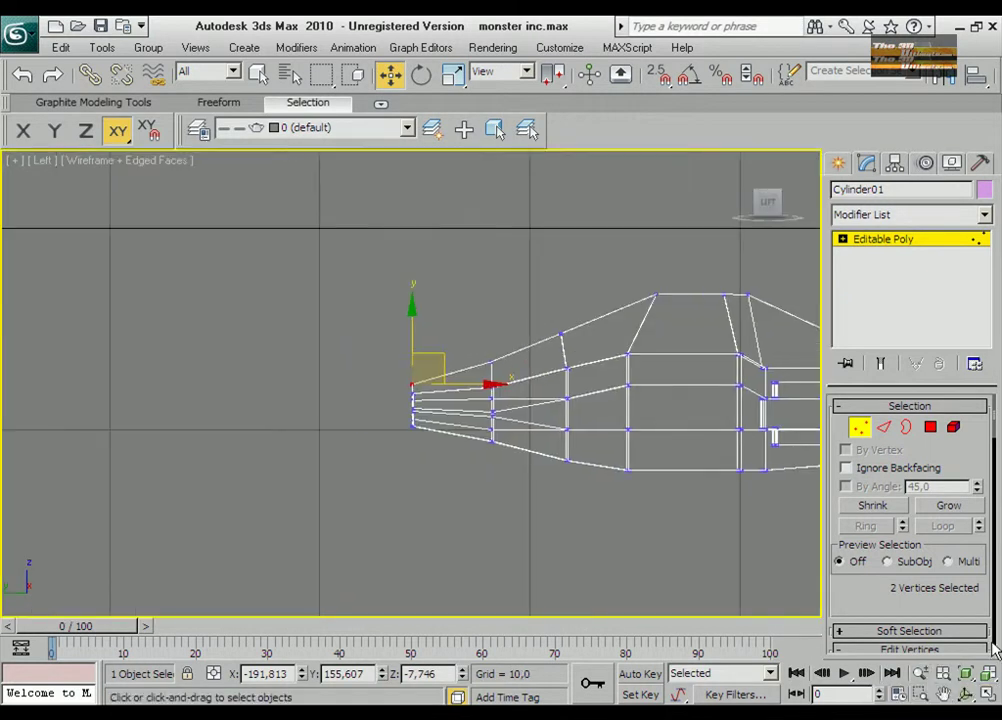
left_click(908, 695)
left_click_drag(385, 286, 409, 27)
right_click(408, 443)
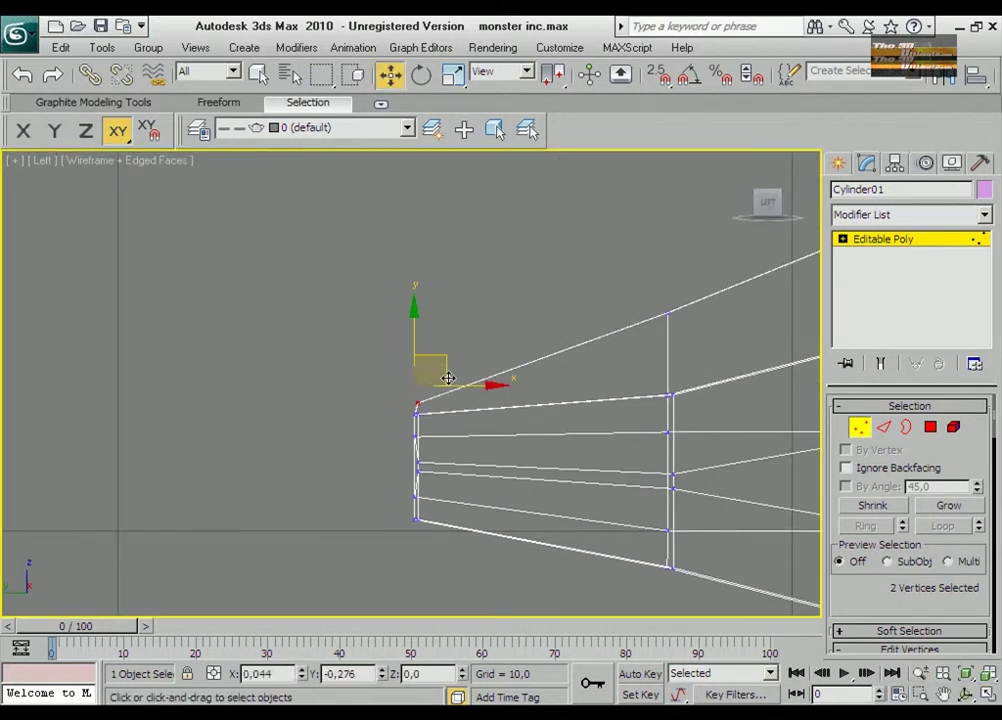
key("z")
key("alt+w")
Pan across the head in an enlarged Front viewport to check the snout.
right_click(575, 297)
key("z")
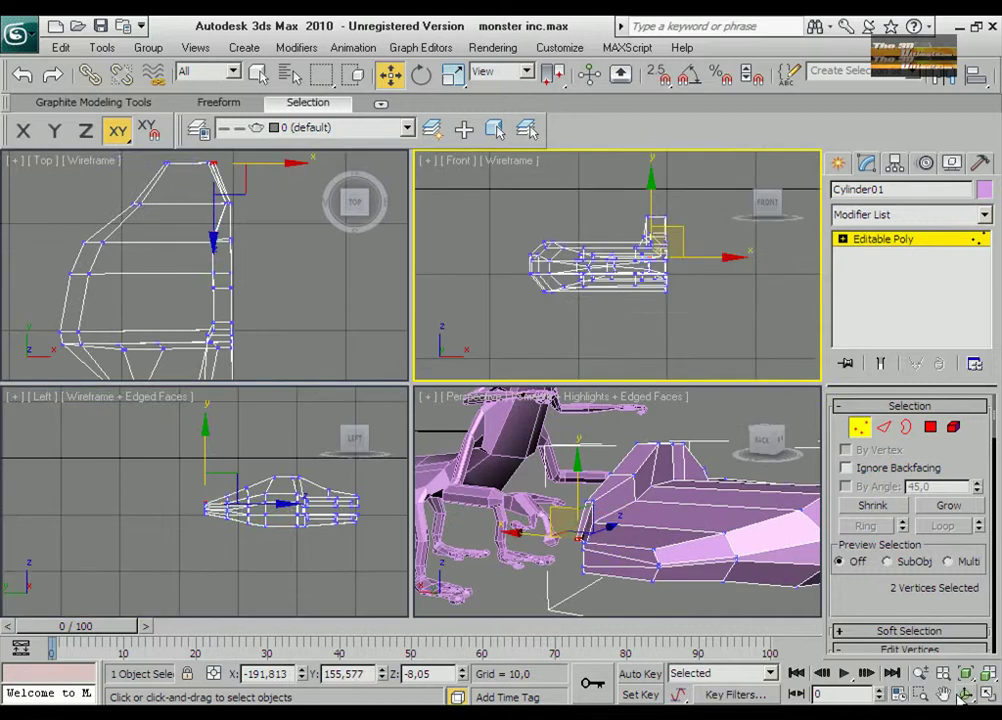
left_click(989, 695)
left_click(943, 693)
scroll(414, 463, "up", 3)
left_click_drag(414, 463, 712, 407)
key("z")
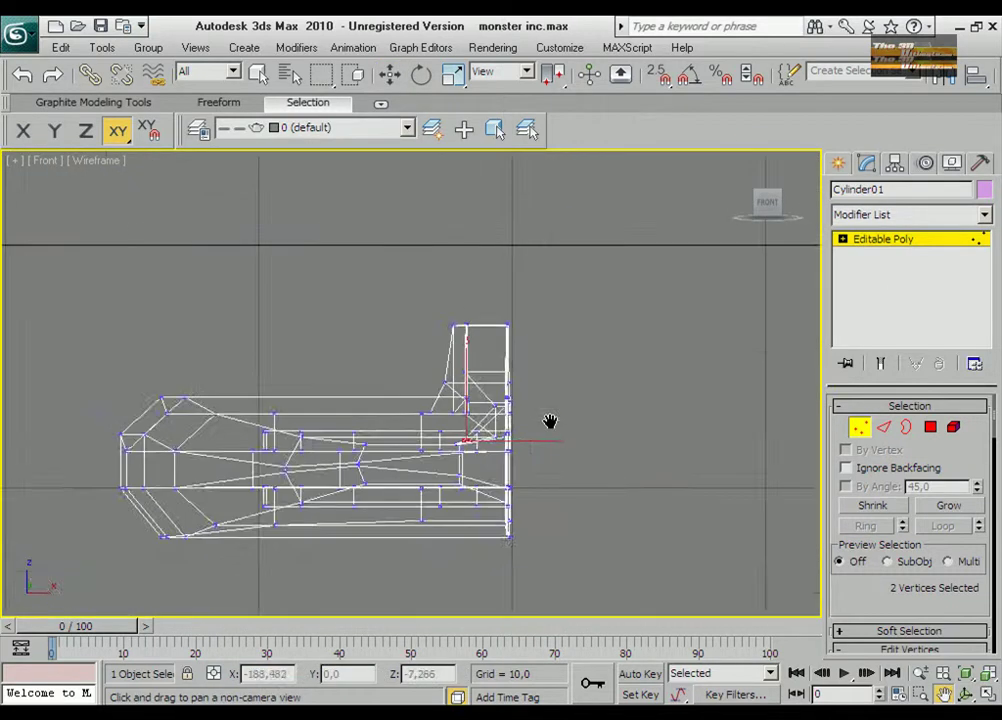
Select a run of edges along the head's dark strip in the Perspective view.
left_click(989, 695)
right_click(600, 500)
key("alt+w")
left_click(965, 695)
scroll(409, 429, "up", 5)
mouse_move(409, 429)
left_mouse_down()
mouse_move(208, 463)
mouse_move(400, 500)
left_mouse_up()
key("w")
key("2")
left_click(631, 539)
left_click(264, 358, "ctrl")
left_click(217, 342, "ctrl")
scroll(395, 407, "down", 2)
scroll(463, 430, "down", 2)
Orbit out to see the whole monster and pick two head vertices.
left_click(966, 697)
mouse_move(436, 458)
left_mouse_down()
mouse_move(550, 385)
mouse_move(468, 444)
mouse_move(560, 420)
left_mouse_up()
left_click(860, 427)
key("w")
left_click(934, 430)
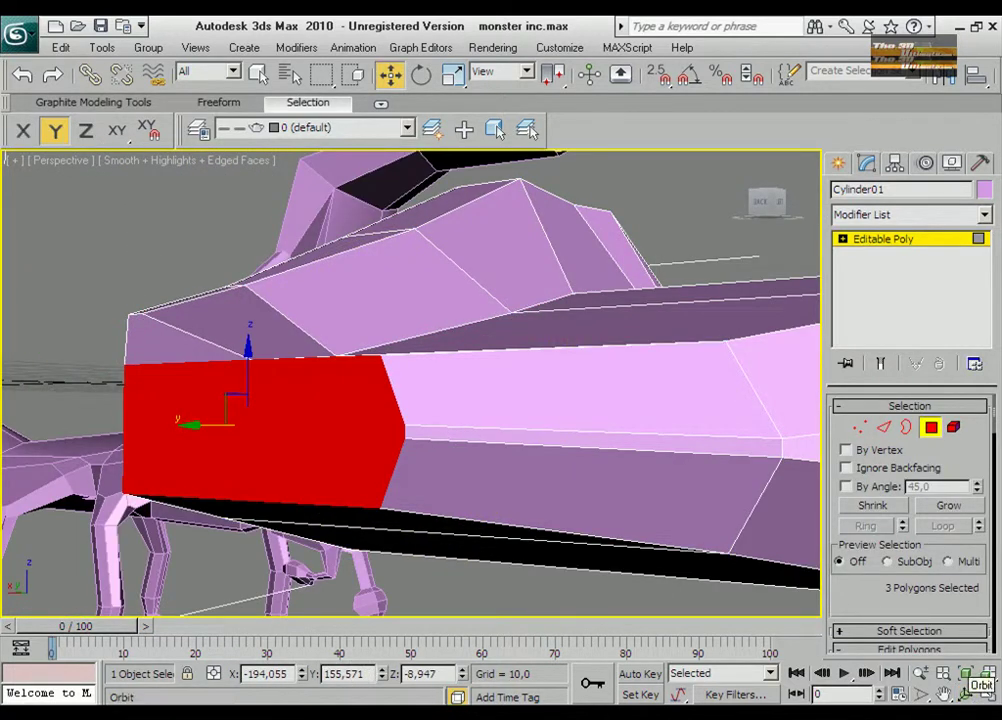
Slide the three side faces outward along X and pull them upward.
left_click(989, 695)
scroll(461, 410, "up", 2)
left_click(390, 74)
left_click_drag(330, 327, 408, 330)
left_click_drag(346, 283, 345, 178)
Check the head's side profile in an enlarged, zoomed Left viewport.
left_click(989, 695)
right_click(100, 514)
key("alt+w")
key("ctrl+w")
left_click_drag(330, 360, 445, 400)
mouse_move(445, 400)
middle_mouse_down()
mouse_move(438, 452)
mouse_move(454, 487)
middle_mouse_up()
scroll(441, 436, "up", 3)
key("shift+z")
key("alt+w")
key("alt+w")
Select a seven-edge loop, then build a twelve-face selection on the lower front.
key("2")
double_click(563, 431)
left_click(389, 70)
scroll(498, 545, "down", 3)
key("4")
left_click(530, 559, "shift")
left_click(454, 541, "ctrl")
key("alt+w")
right_click(264, 217)
right_click(98, 420)
left_click(80, 438, "ctrl")
Push the twelve lower faces forward in the Left viewport's plane.
key("r")
scroll(130, 435, "down", 2)
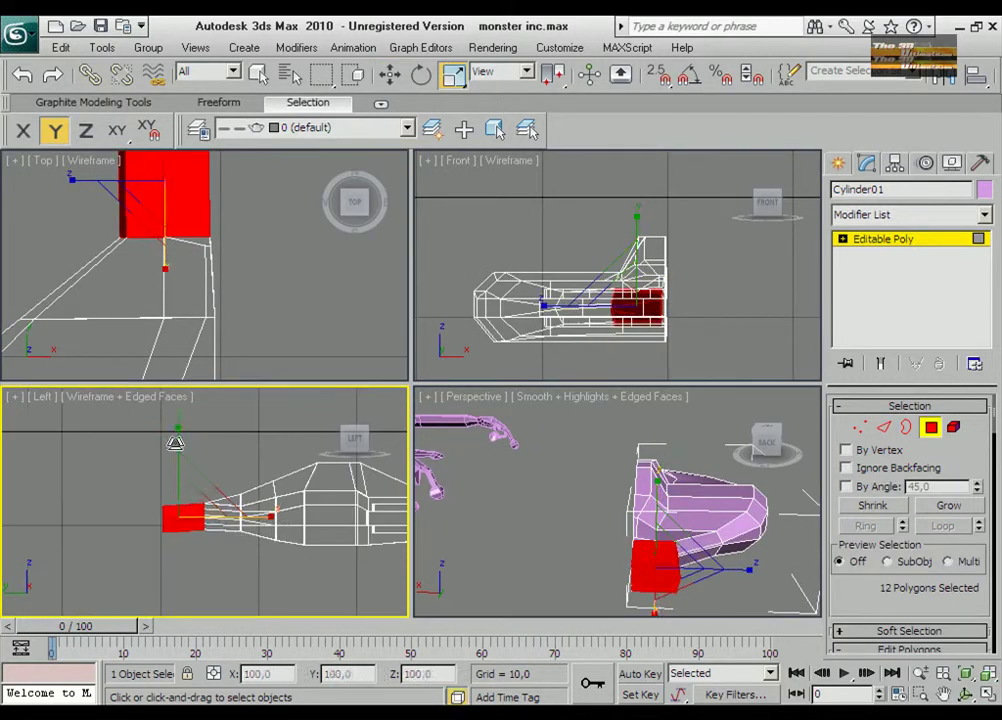
left_click(987, 694)
middle_click_drag(530, 430, 499, 467)
scroll(499, 467, "up", 4)
key("w")
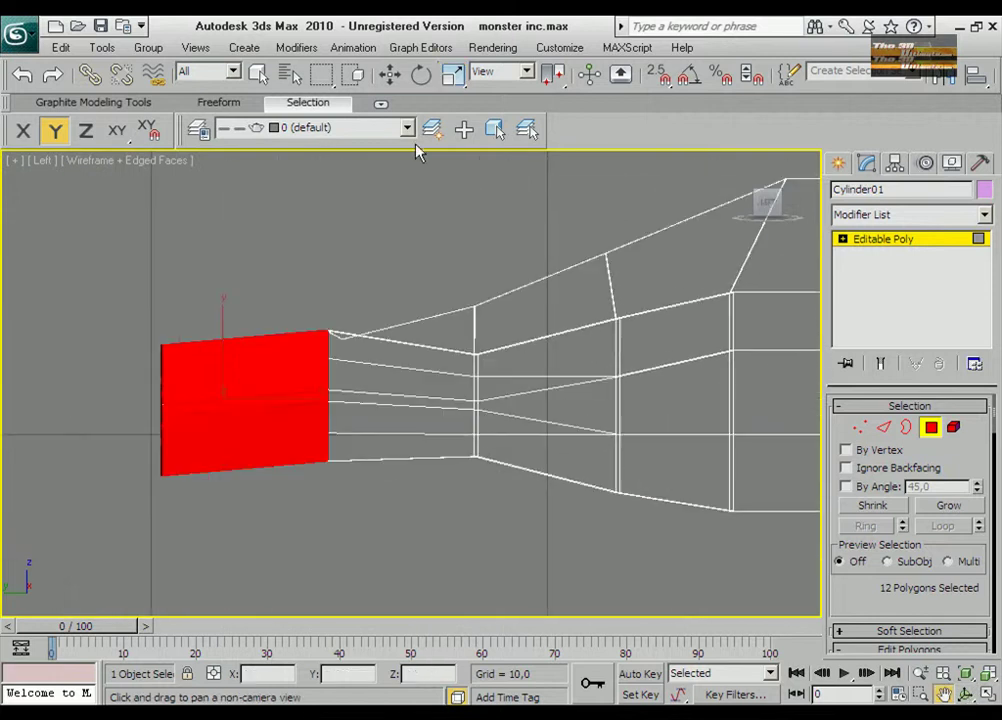
key("F8")
scroll(338, 428, "down", 3)
left_click_drag(302, 407, 262, 407)
scroll(474, 447, "up", 3)
key("1")
left_click(476, 455)
scroll(590, 449, "down", 2)
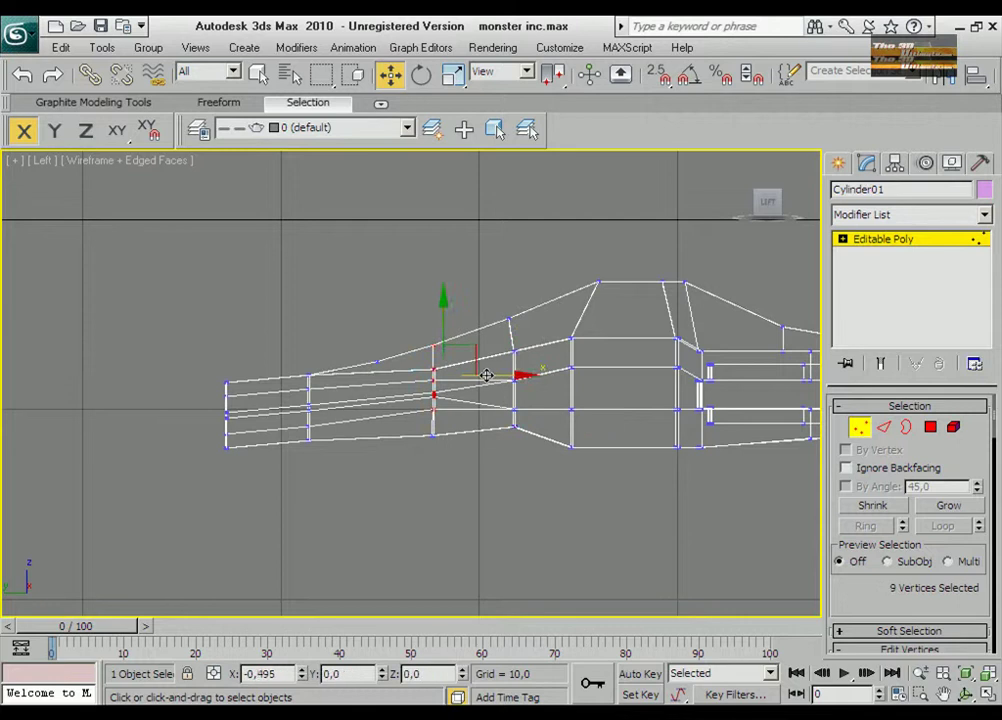
Lower a vertex on the front block's top edge to flatten the ridge.
key("alt+w")
key("alt+w")
scroll(463, 396, "up", 5)
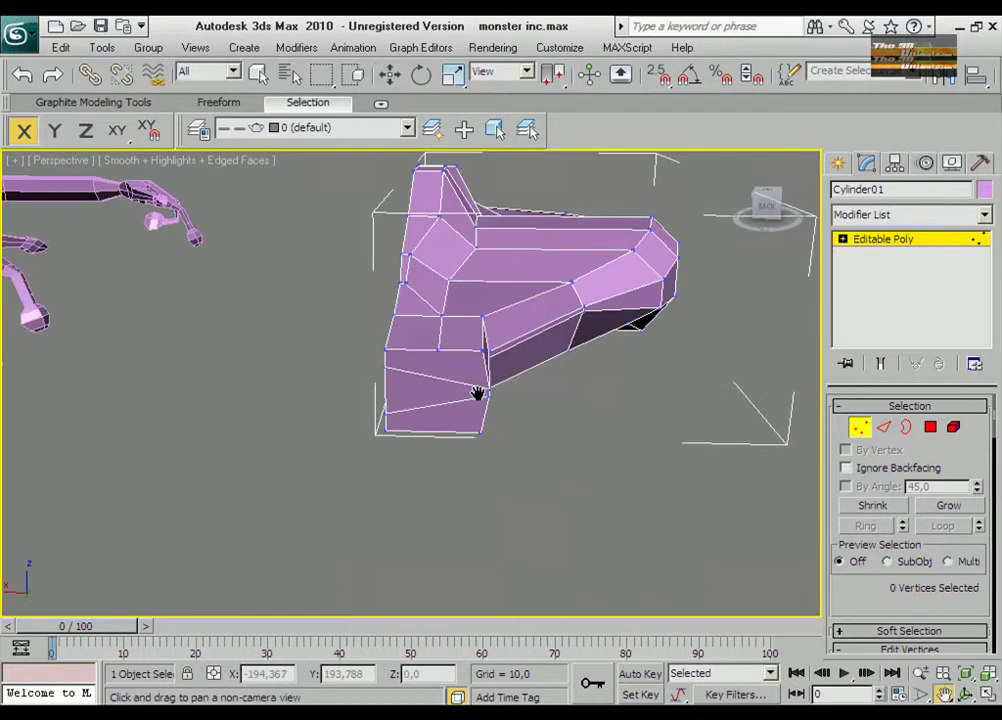
middle_click_drag(463, 396, 900, 410)
key("w")
left_click(318, 355)
left_click_drag(311, 359, 311, 362)
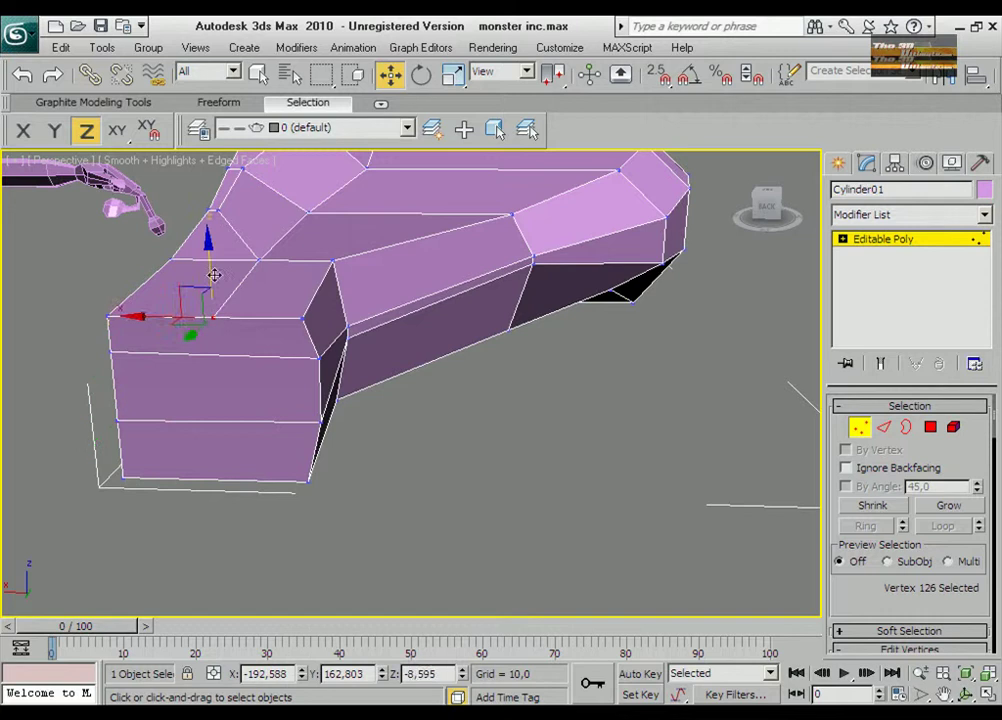
left_click_drag(211, 260, 108, 335)
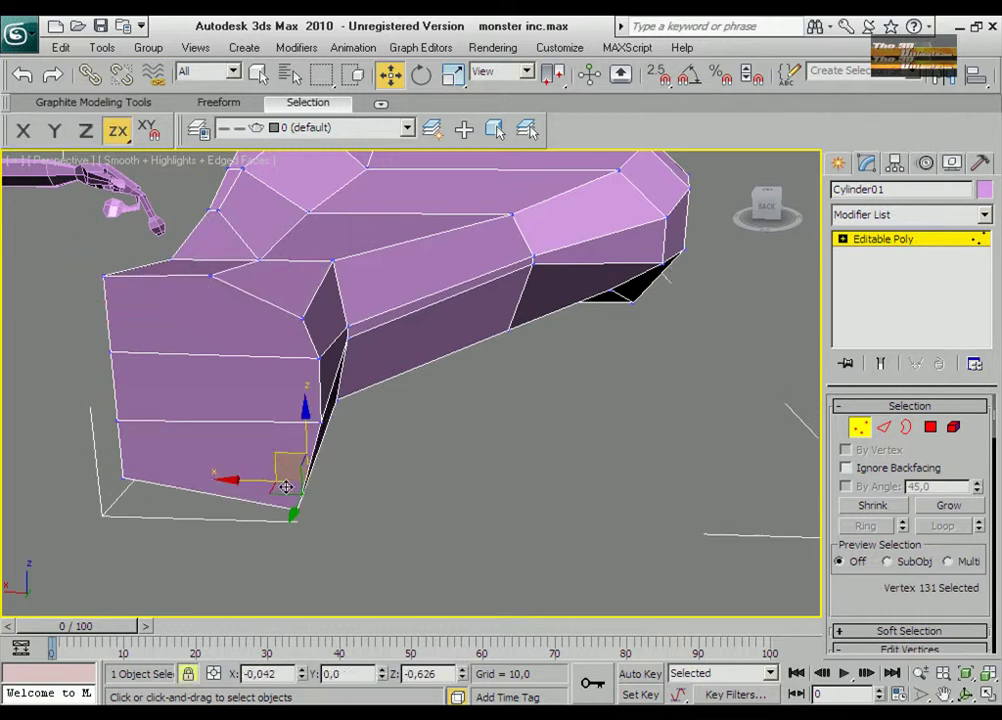
Pull the bottom corner and right front vertices inward, then adjust upper vertex heights.
left_click_drag(290, 470, 208, 470)
left_click_drag(320, 422, 282, 411)
left_click(301, 216)
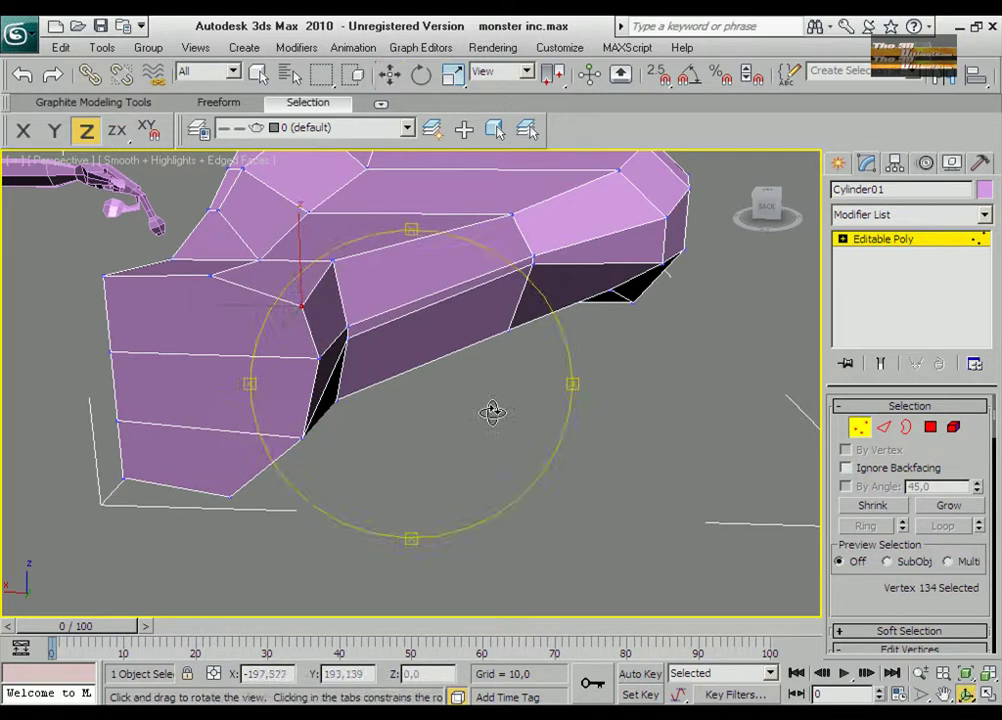
middle_click_drag(476, 416, 338, 138, "alt")
left_click_drag(92, 318, 85, 336)
left_click(380, 318)
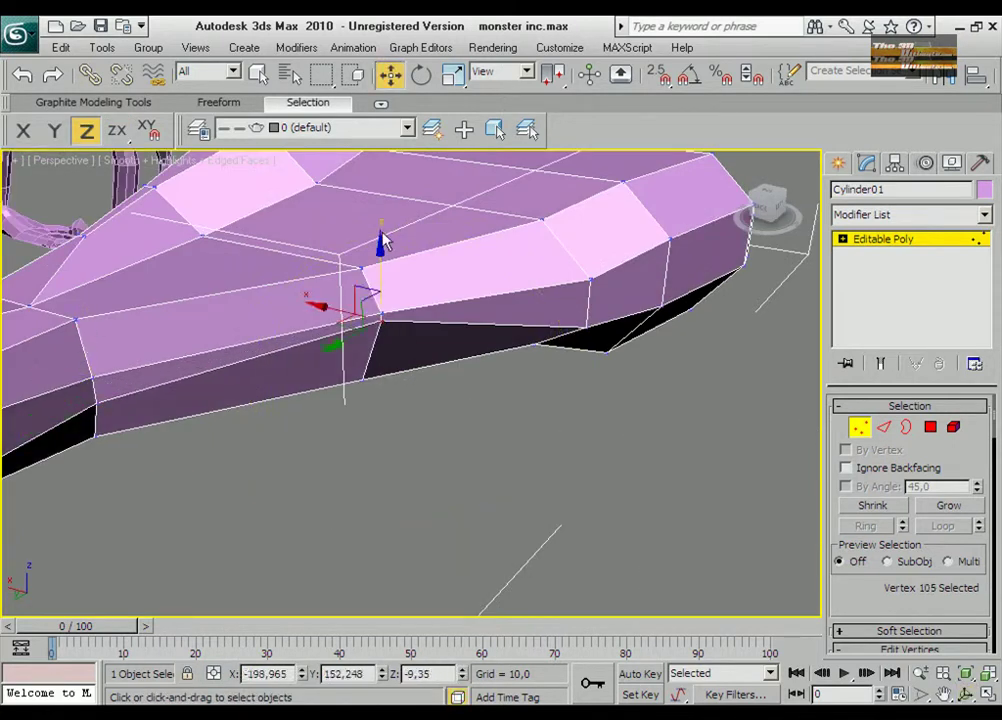
mouse_move(447, 407)
middle_mouse_down("alt")
mouse_move(401, 458)
mouse_move(400, 445)
middle_mouse_up("alt")
scroll(410, 437, "up", 5)
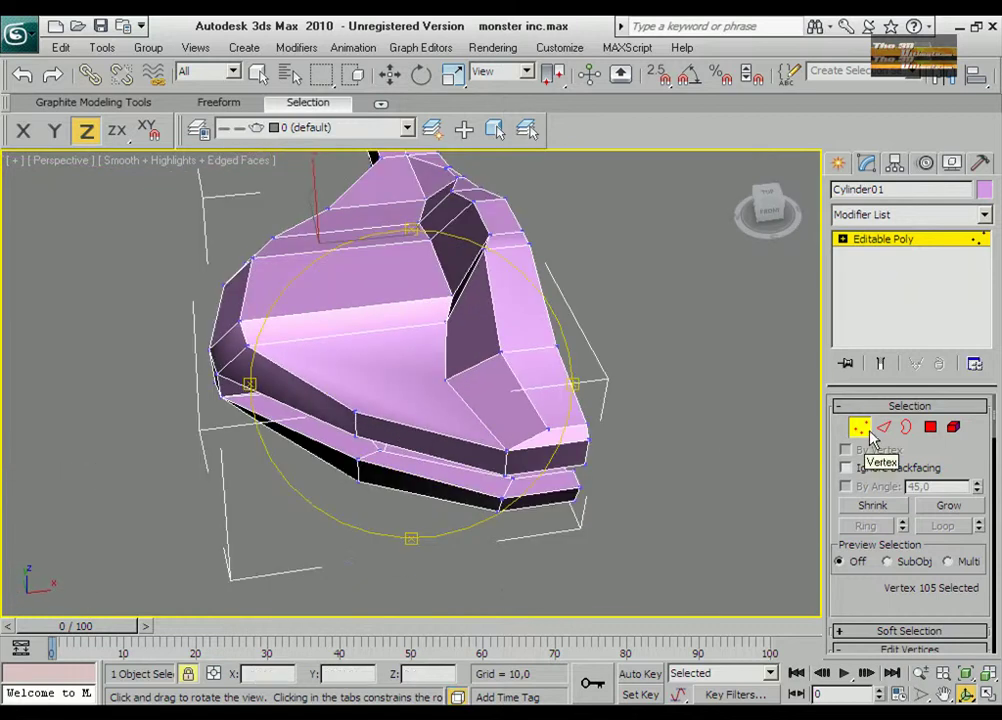
Chamfer the three lower jaw edges using the Chamfer settings.
left_click(884, 428)
key("w")
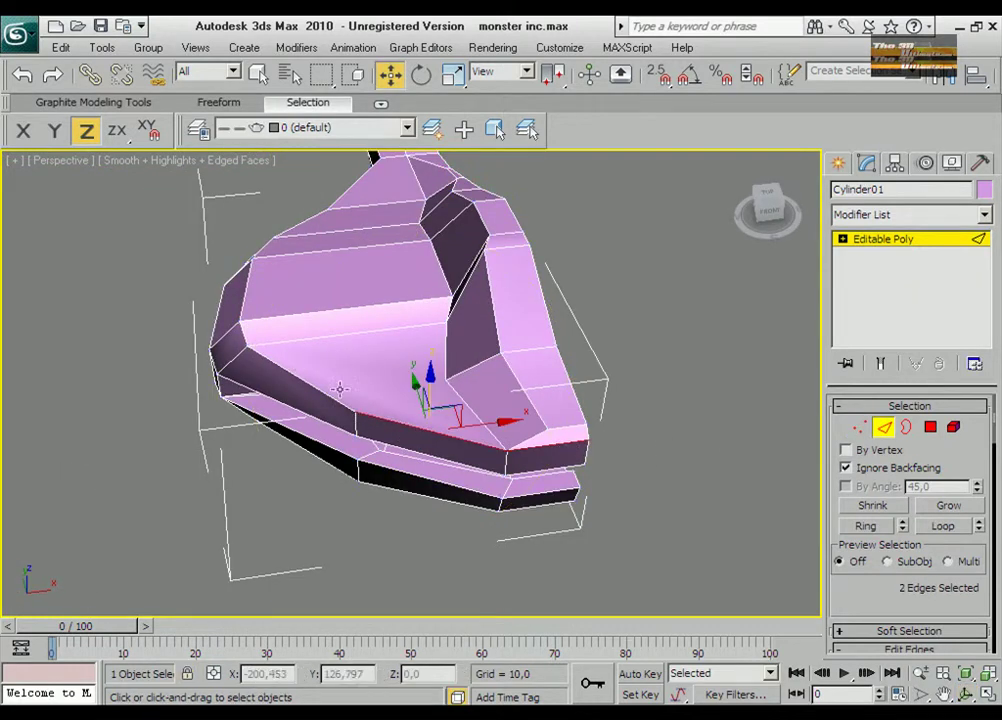
right_click(317, 395)
left_click(335, 454)
left_click(333, 403, "ctrl")
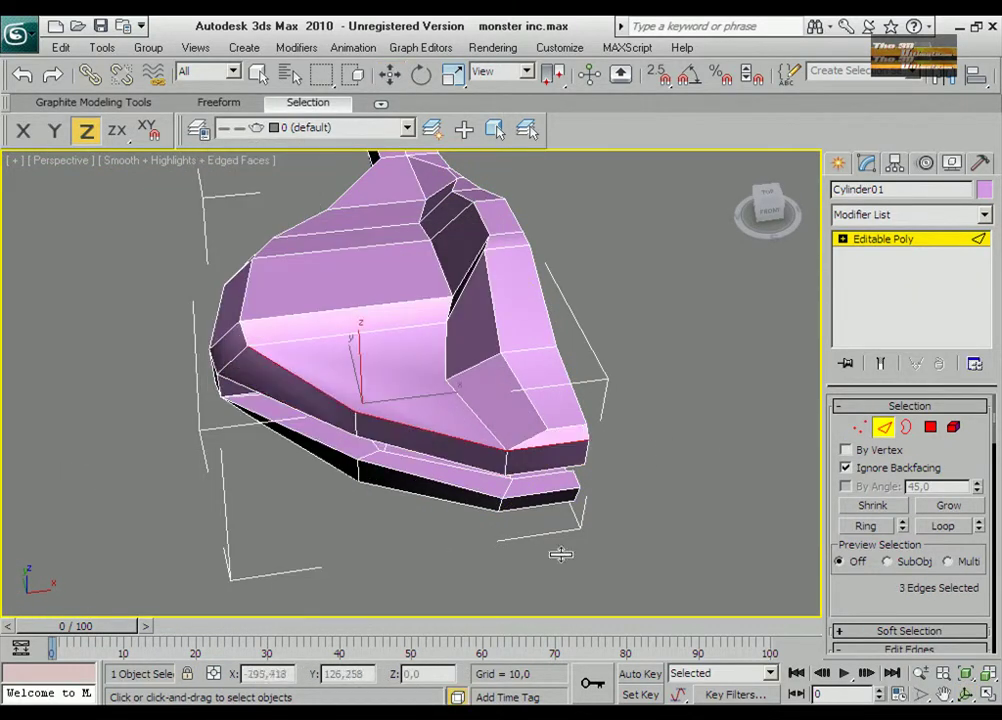
left_click_drag(849, 596, 849, 492)
left_click(898, 632)
left_click_drag(453, 362, 432, 427)
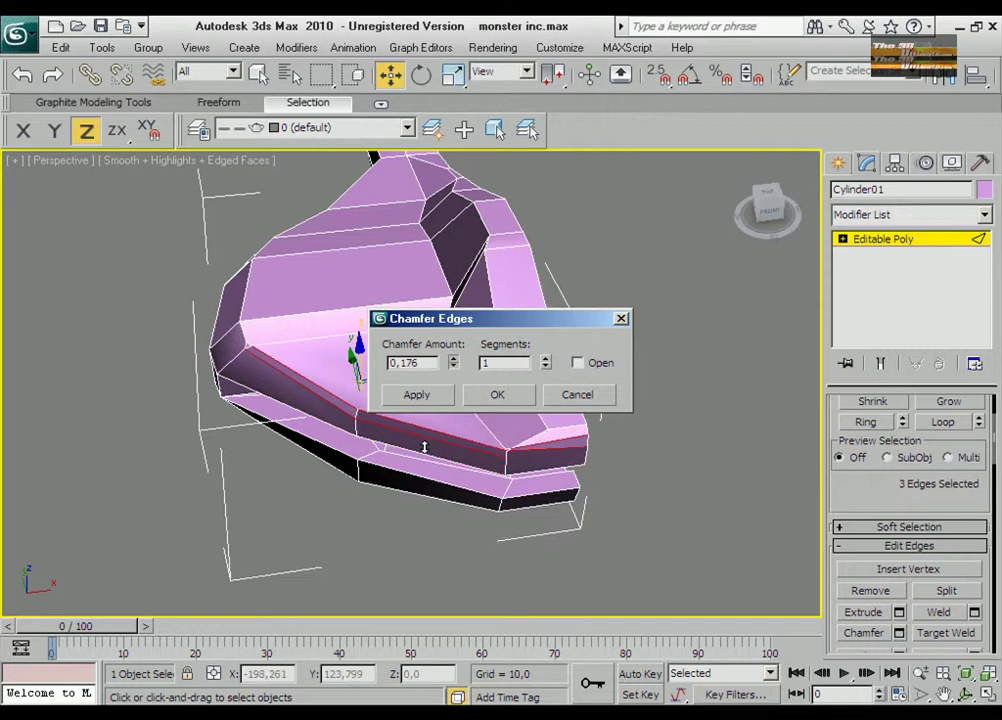
key("Return")
Select the three front lip polygons of the jaw for scaling.
key("4")
left_click(556, 436)
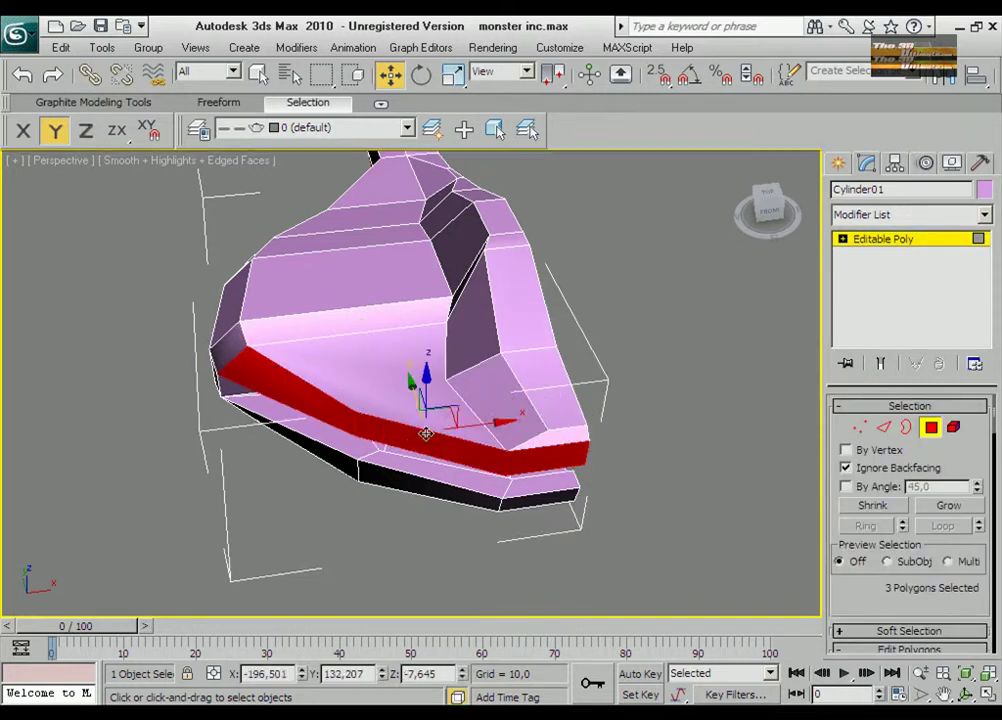
left_click(261, 380, "ctrl")
right_click(422, 456)
left_click(447, 479)
mouse_move(440, 470)
middle_mouse_down("alt")
mouse_move(396, 436)
mouse_move(401, 448)
middle_mouse_up("alt")
Squash the three lip polygons into a thin flat strip from the side view.
key("alt+w")
right_click(400, 519)
key("alt+w")
middle_click_drag(405, 519, 244, 445)
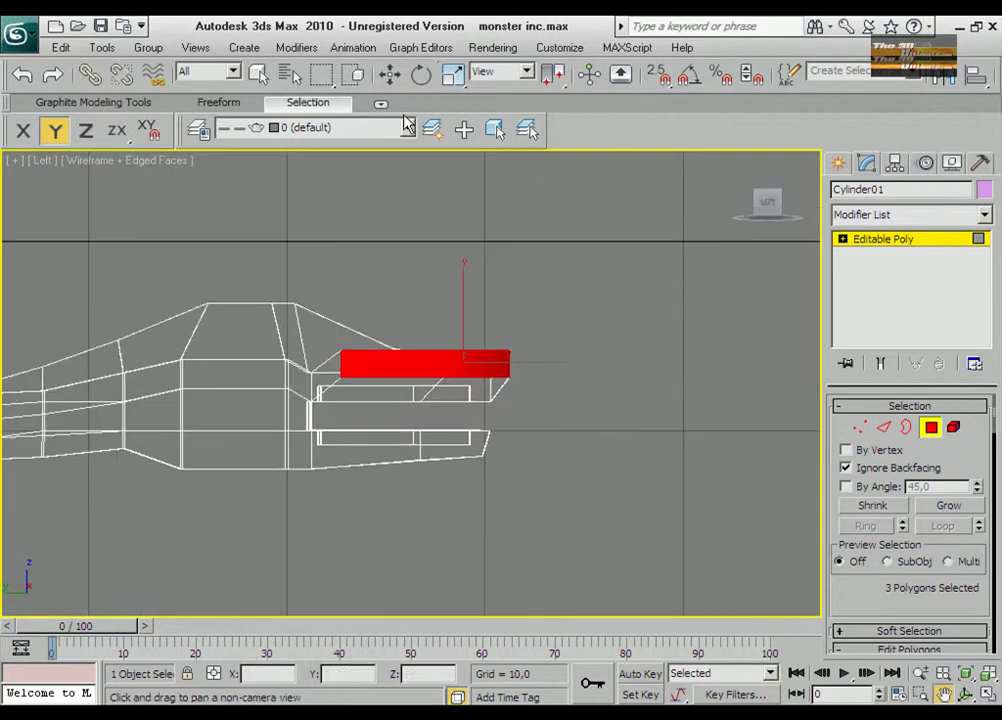
left_click(390, 73)
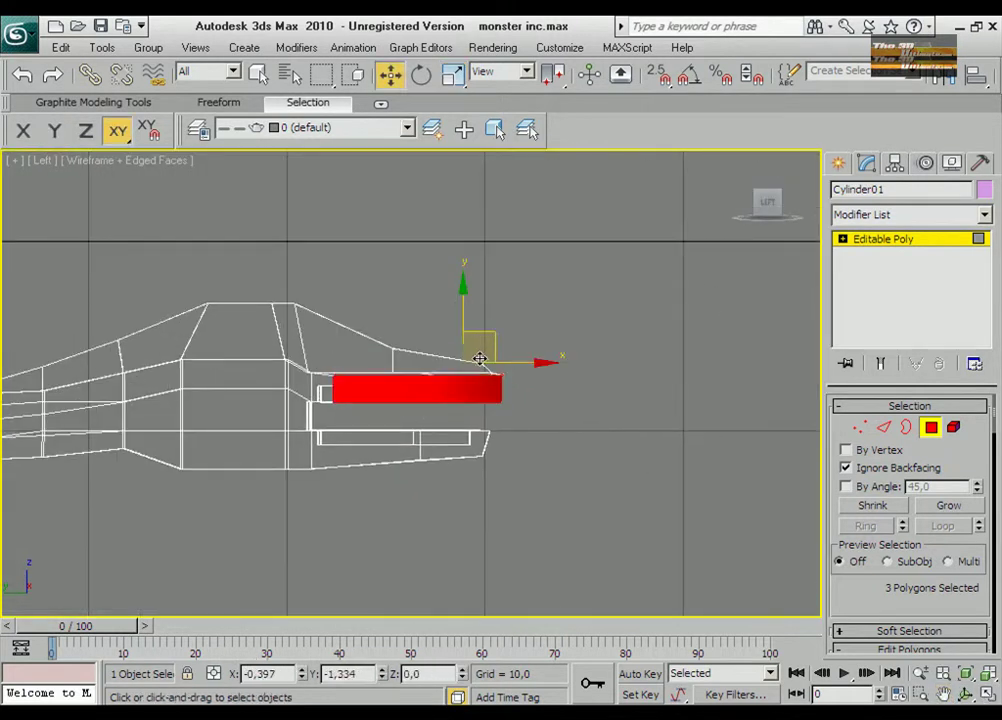
left_click(986, 695)
key("alt+w")
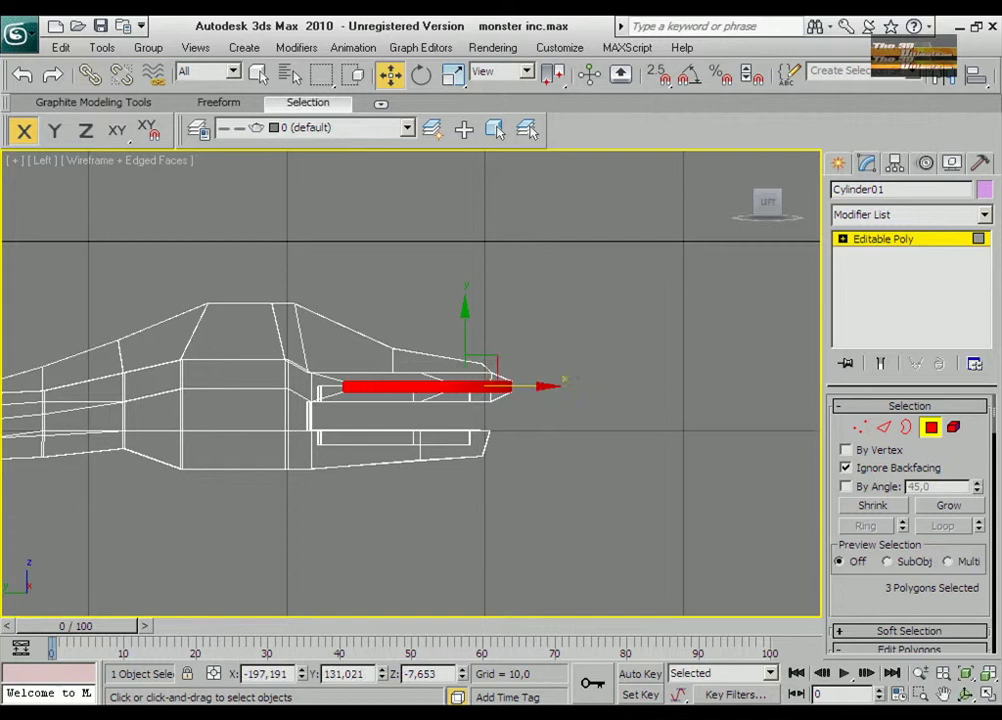
key("alt+w")
key("alt+w")
mouse_move(331, 436)
middle_mouse_down("alt")
mouse_move(432, 441)
mouse_move(297, 398)
mouse_move(257, 398)
middle_mouse_up("alt")
Add a Symmetry modifier to mirror the half head.
key("w")
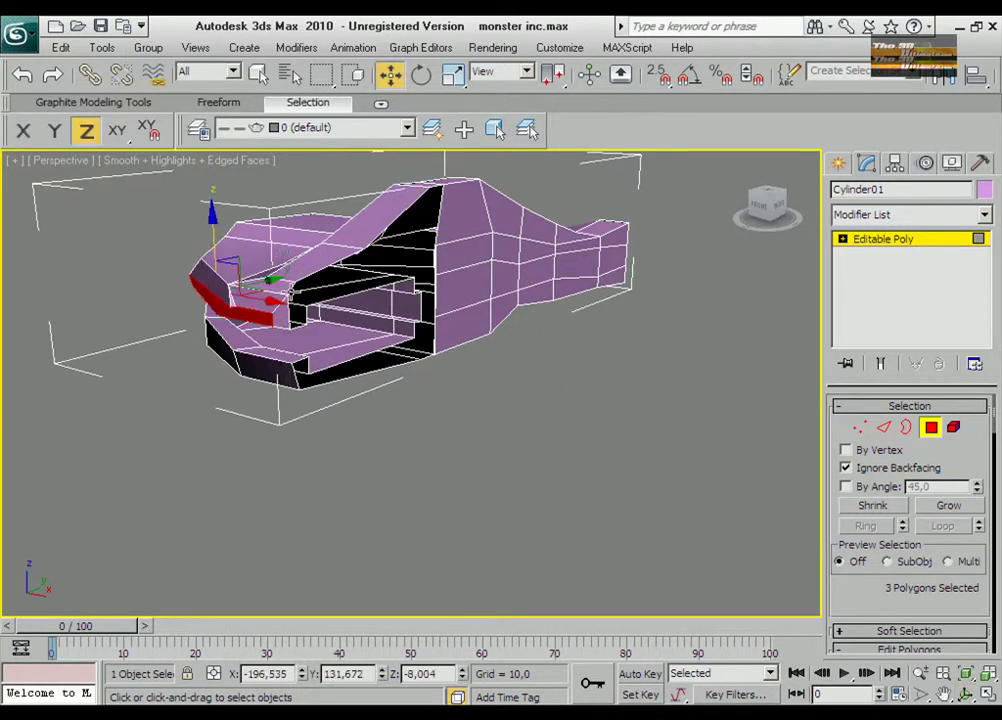
mouse_move(497, 416)
middle_mouse_down("alt")
mouse_move(544, 488)
mouse_move(905, 250)
middle_mouse_up("alt")
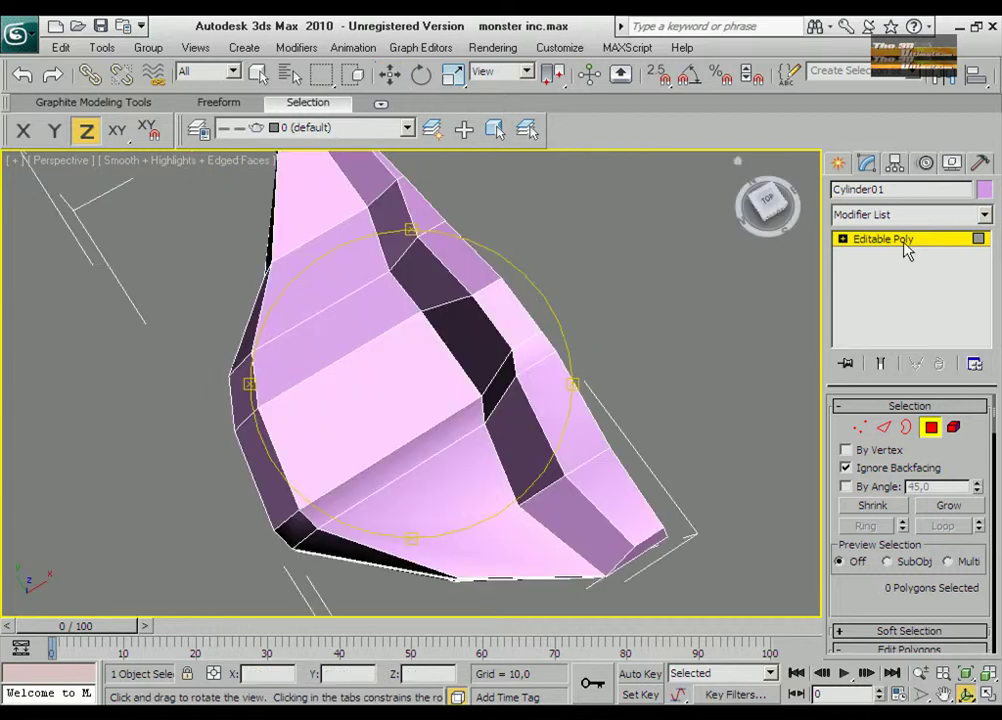
left_click(857, 218)
scroll(957, 458, "down", 10)
left_click(957, 458)
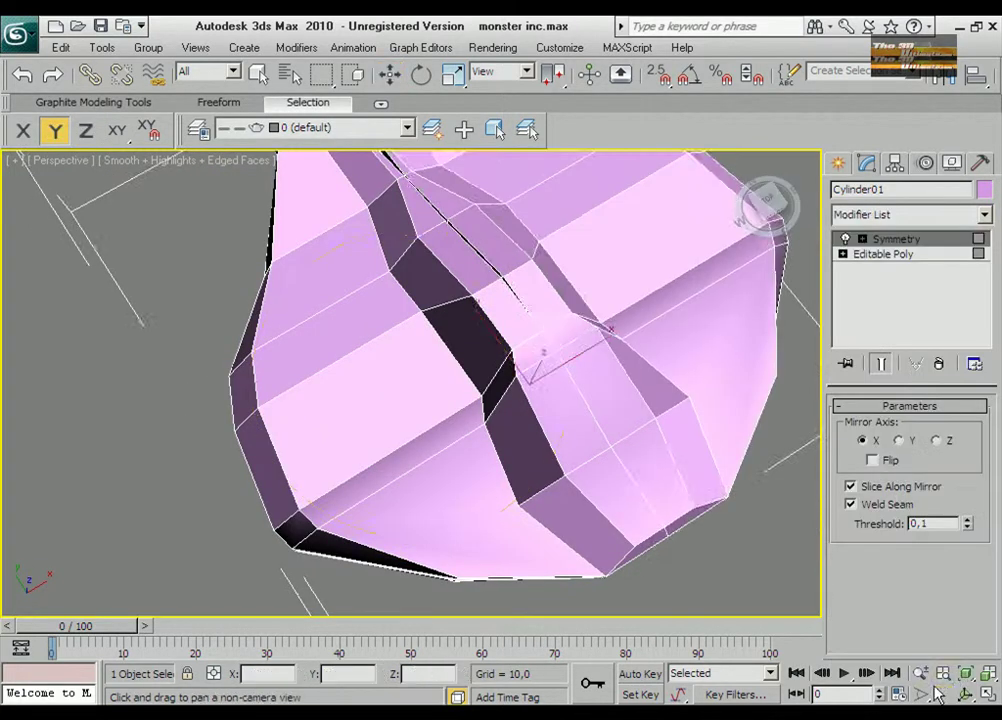
Move the Symmetry mirror gizmo to the head's centre.
middle_click_drag(700, 337, 923, 288, "alt")
left_click(862, 240)
left_click(897, 254)
mouse_move(528, 481)
left_mouse_down()
mouse_move(528, 445)
mouse_move(459, 470)
left_mouse_up()
left_click(897, 240)
mouse_move(543, 374)
middle_mouse_down("alt")
mouse_move(398, 130)
mouse_move(380, 470)
middle_mouse_up("alt")
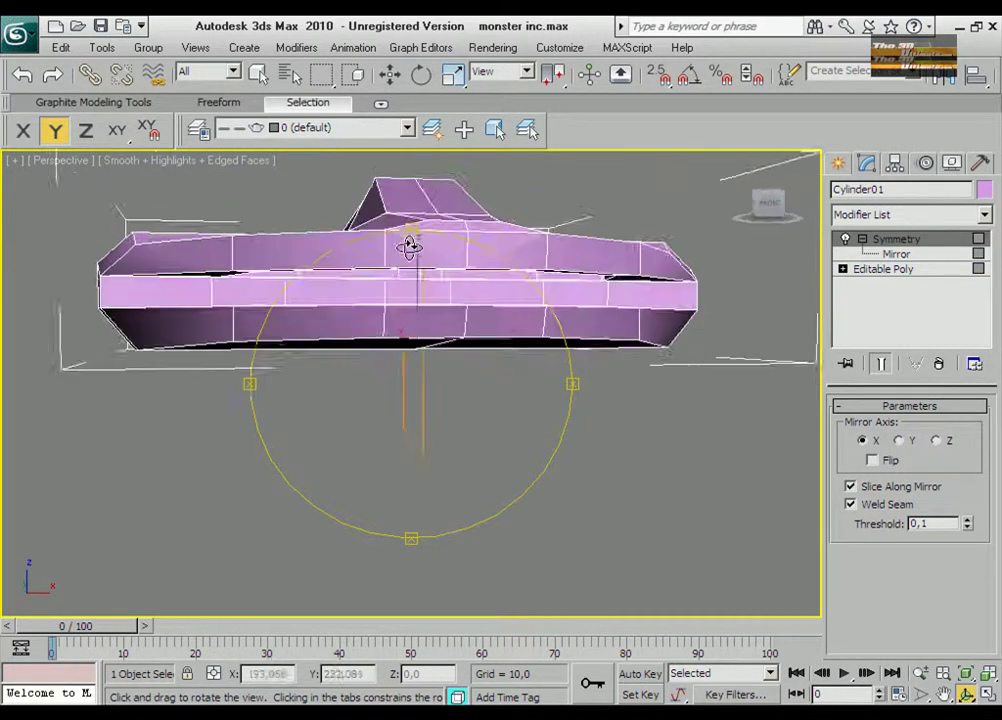
Pick vertices near the jaw's front corner and rim on the base Editable Poly.
key("4")
left_click(380, 470)
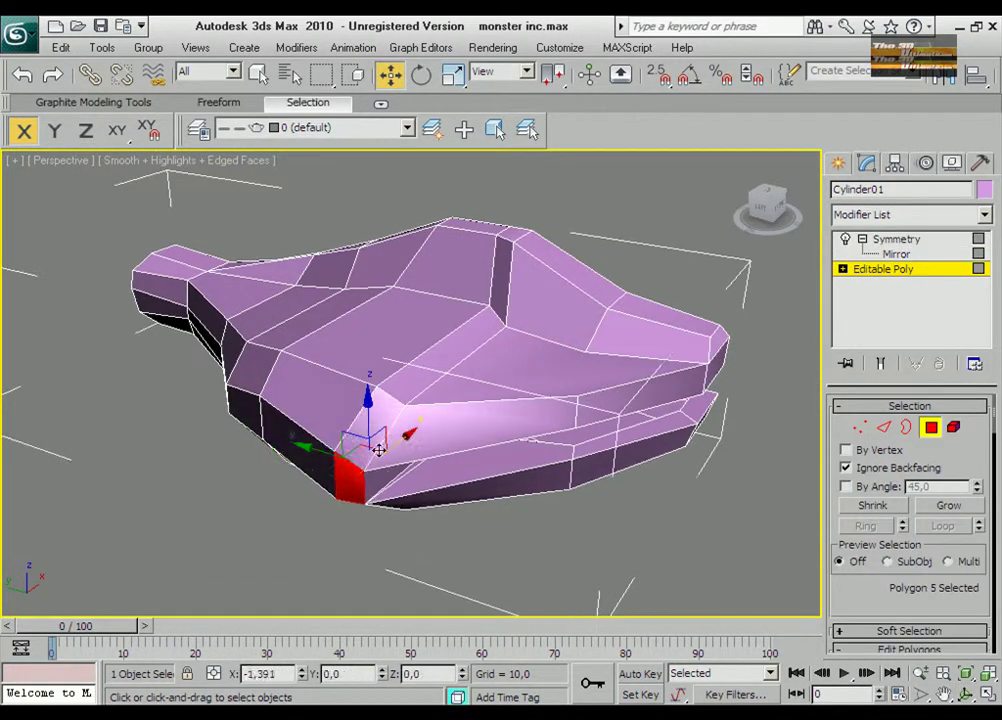
key("1")
left_click(355, 430)
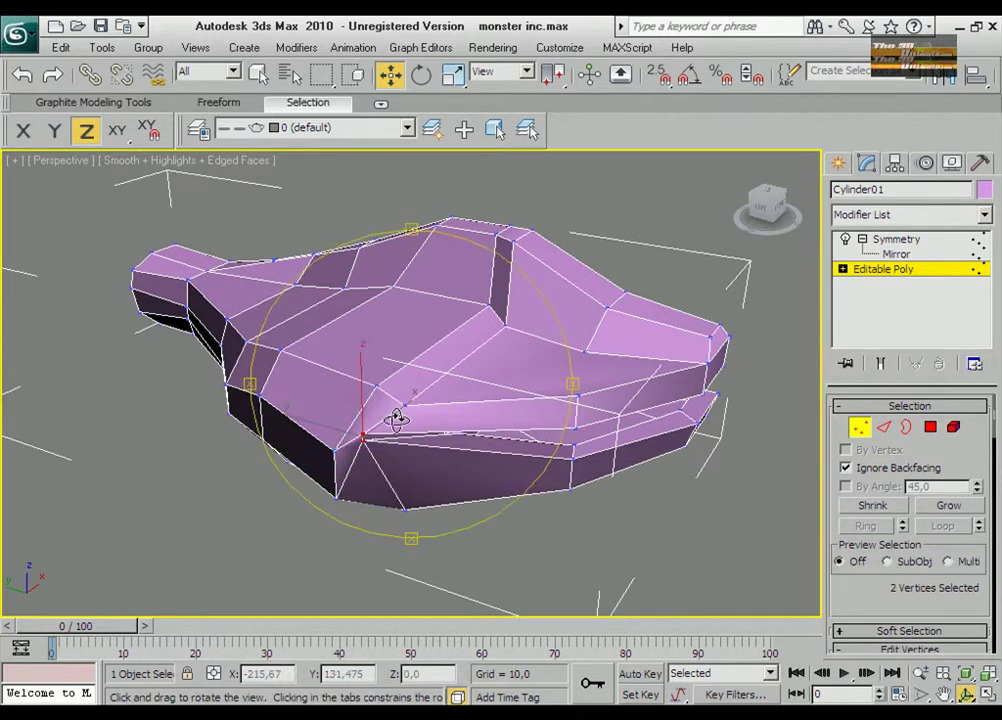
middle_click_drag(380, 432, 365, 427, "alt")
scroll(365, 427, "up", 3)
left_click(944, 697)
scroll(502, 367, "up", 3)
left_click(309, 444)
Nudge a vertex slightly along Y and preview the head through Symmetry from above.
left_click_drag(305, 440, 305, 432)
scroll(320, 440, "down", 5)
left_click(899, 250)
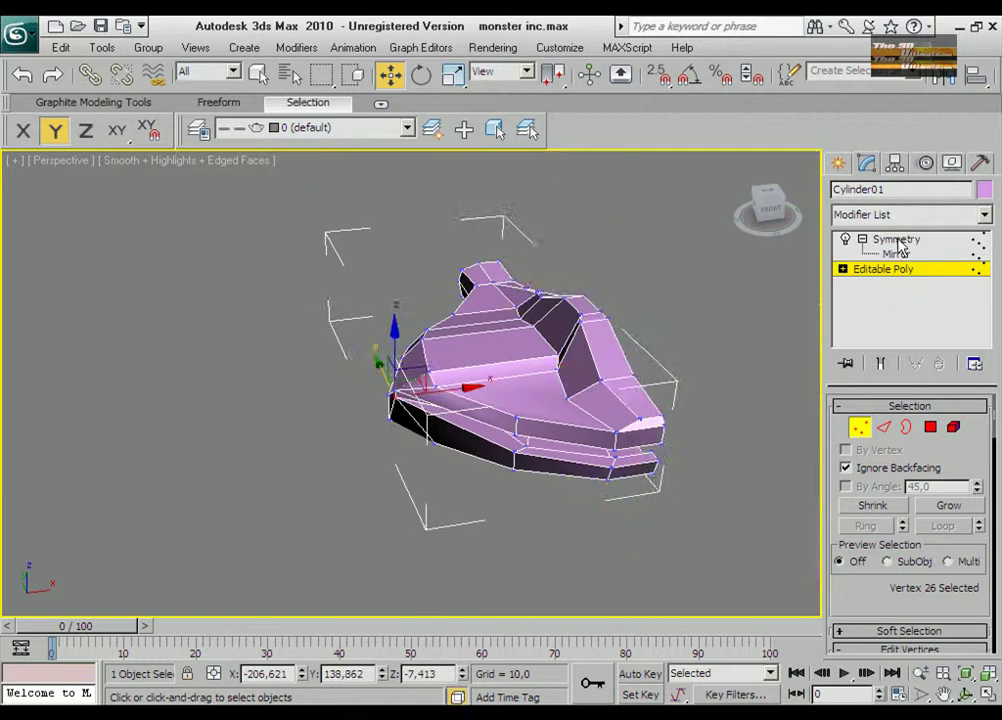
left_click(963, 694)
left_click_drag(500, 380, 443, 185)
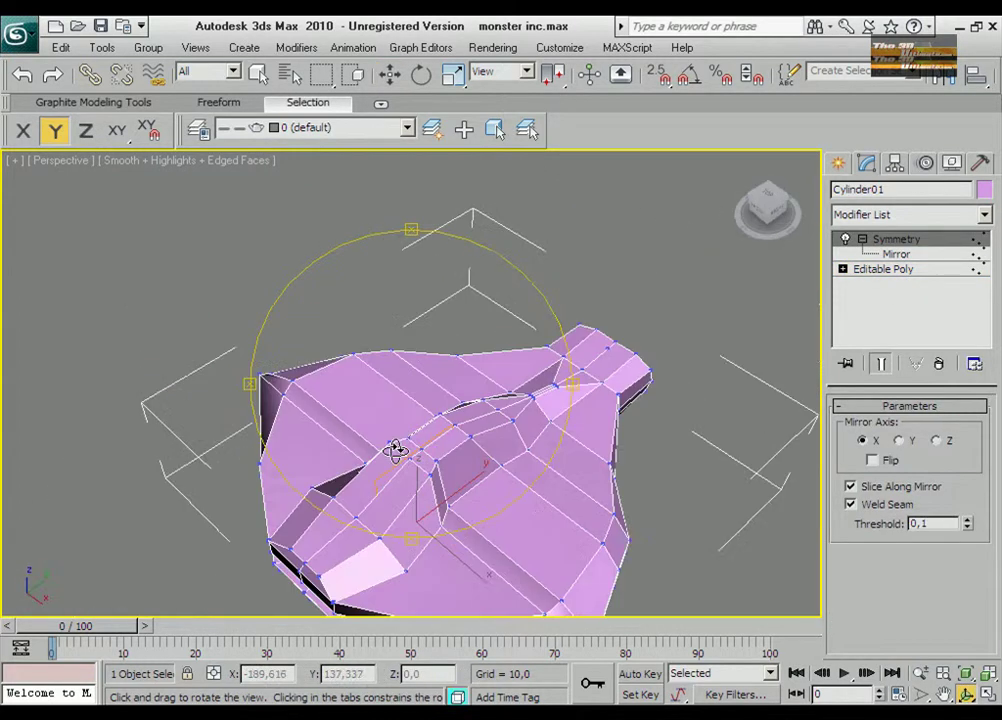
left_click(944, 697)
Select and adjust polygons on the head's flank in the base mesh.
left_click(883, 269)
key("w")
key("4")
left_click(420, 302)
left_click(440, 430, "ctrl")
scroll(455, 300, "up", 2)
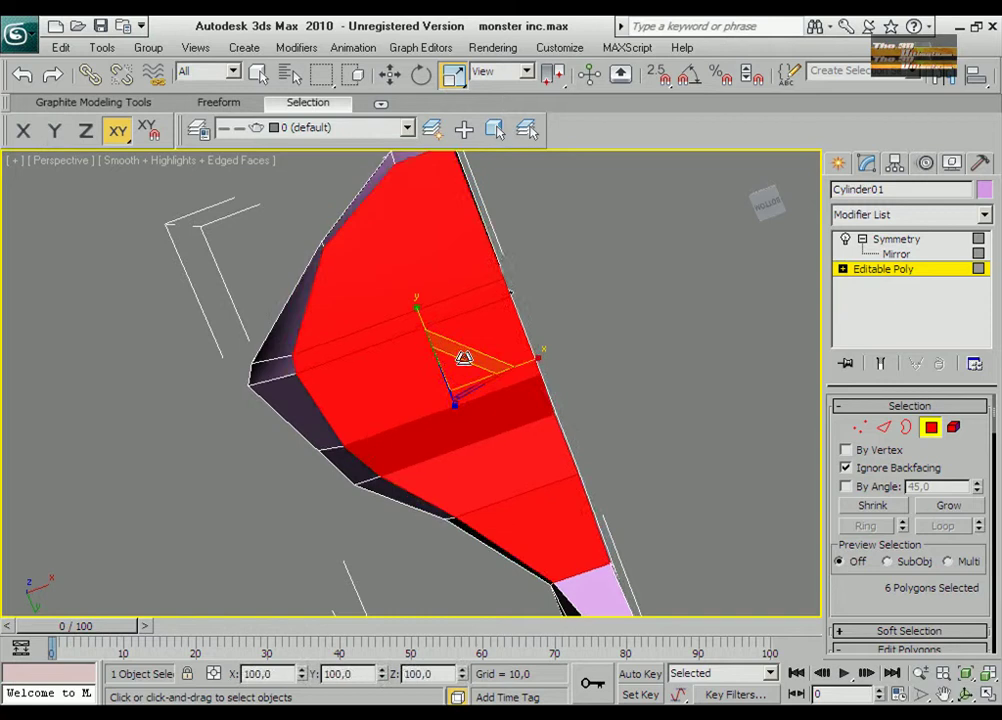
left_click(575, 333)
mouse_move(575, 333)
middle_mouse_down("alt")
mouse_move(412, 500)
mouse_move(483, 414)
middle_mouse_up("alt")
Select a side edge, preview the mirrored head, and pick two faces on top.
key("2")
left_click(350, 395)
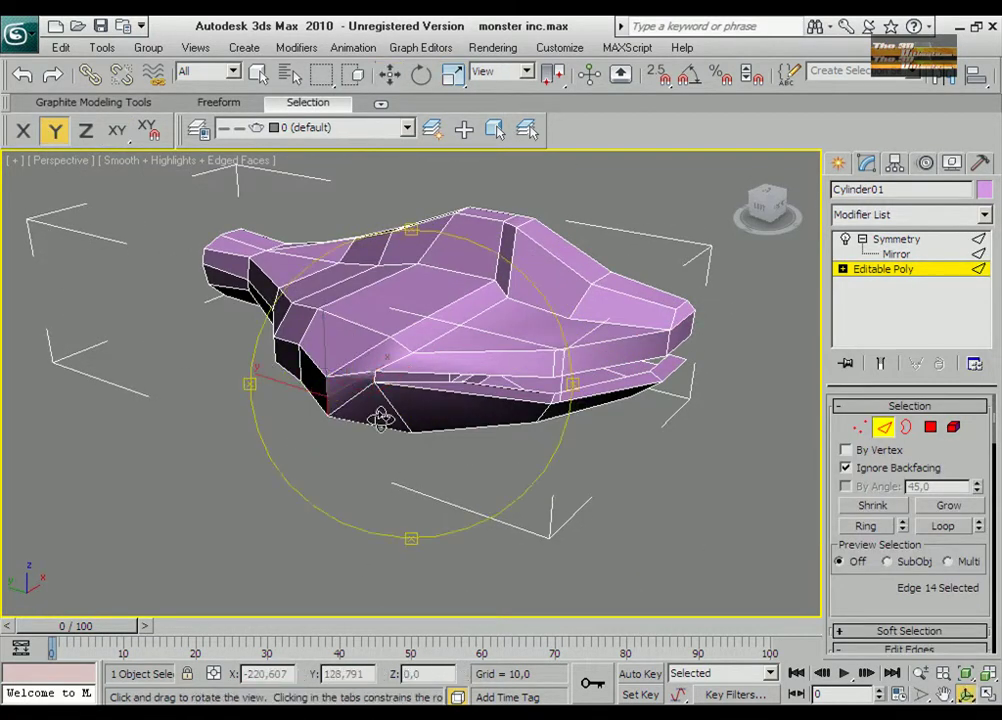
middle_click_drag(313, 398, 246, 429, "alt")
left_click(896, 239)
left_click(930, 270)
key("4")
left_click(400, 285)
left_click(400, 349, "ctrl")
mouse_move(520, 360)
middle_mouse_down("alt")
mouse_move(476, 324)
mouse_move(497, 362)
mouse_move(436, 380)
middle_mouse_up("alt")
scroll(869, 573, "down", 3)
scroll(869, 573, "down", 3)
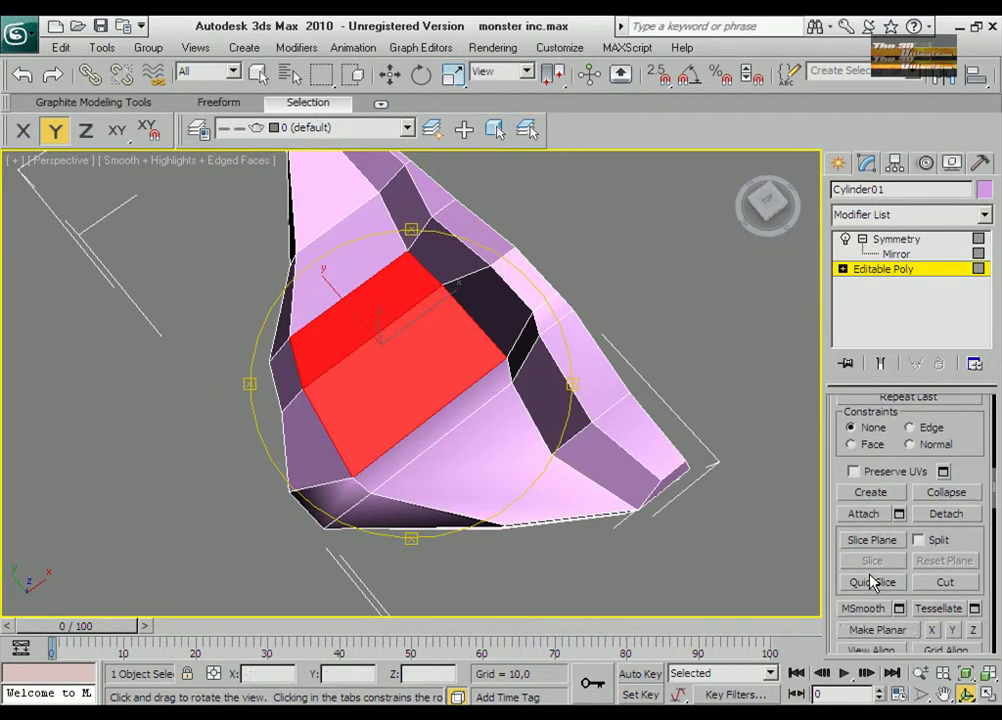
middle_click_drag(380, 353, 391, 332, "alt")
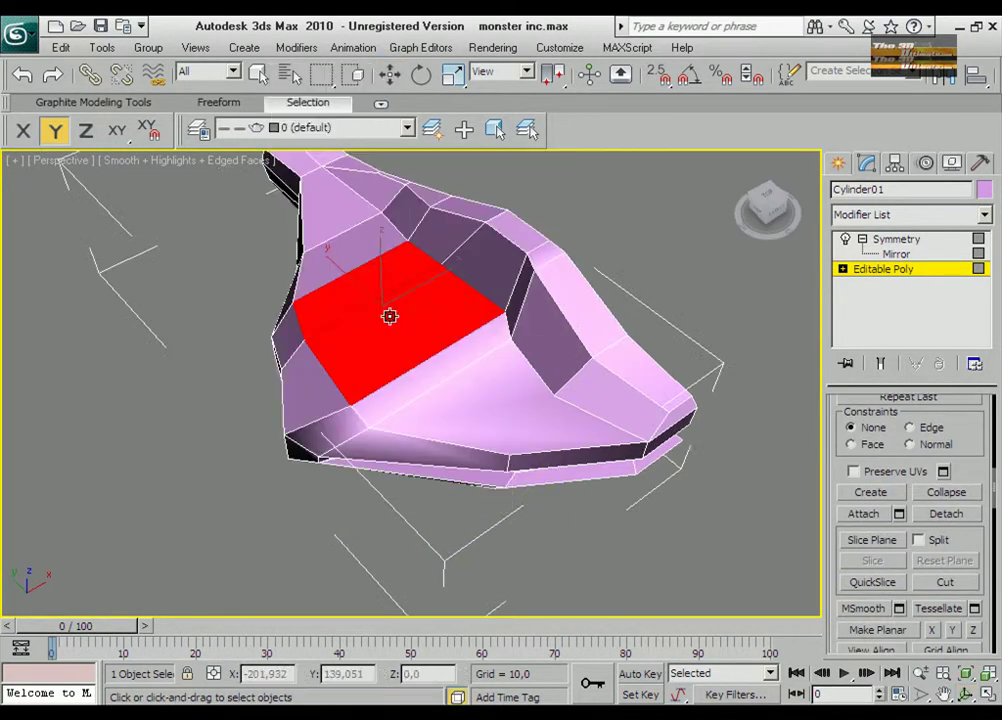
Inset the two top faces and maximize the zoomed-out Top view for vertex moves.
left_click_drag(389, 315, 386, 318)
left_click(975, 695)
key("alt+w")
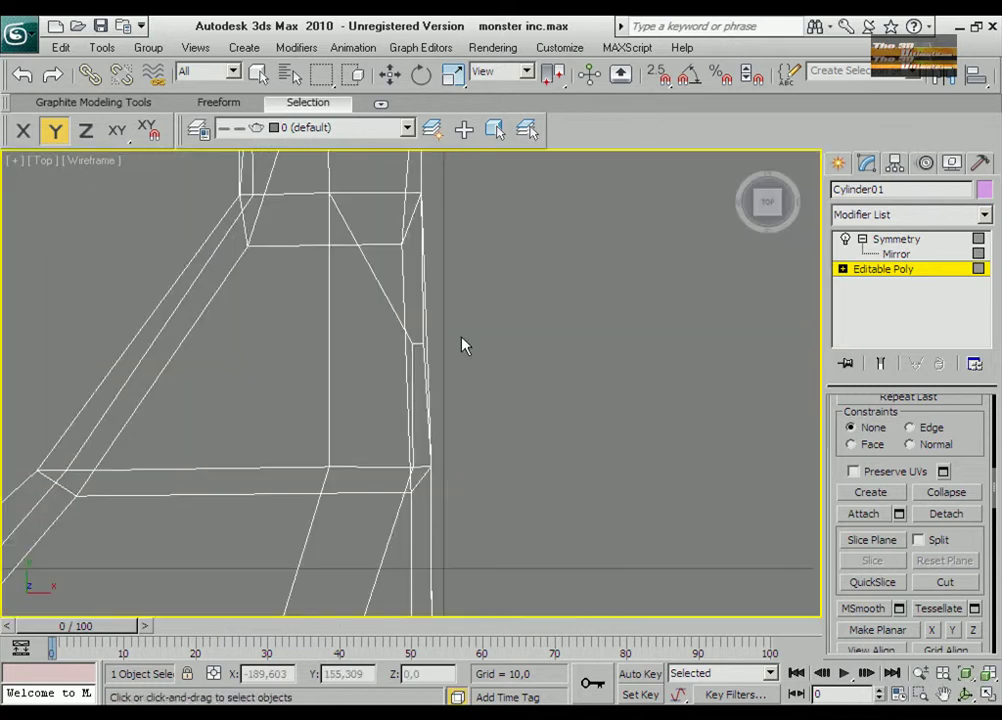
scroll(470, 350, "up", 5)
key("1")
key("w")
left_click(916, 678)
left_click_drag(532, 285, 530, 321)
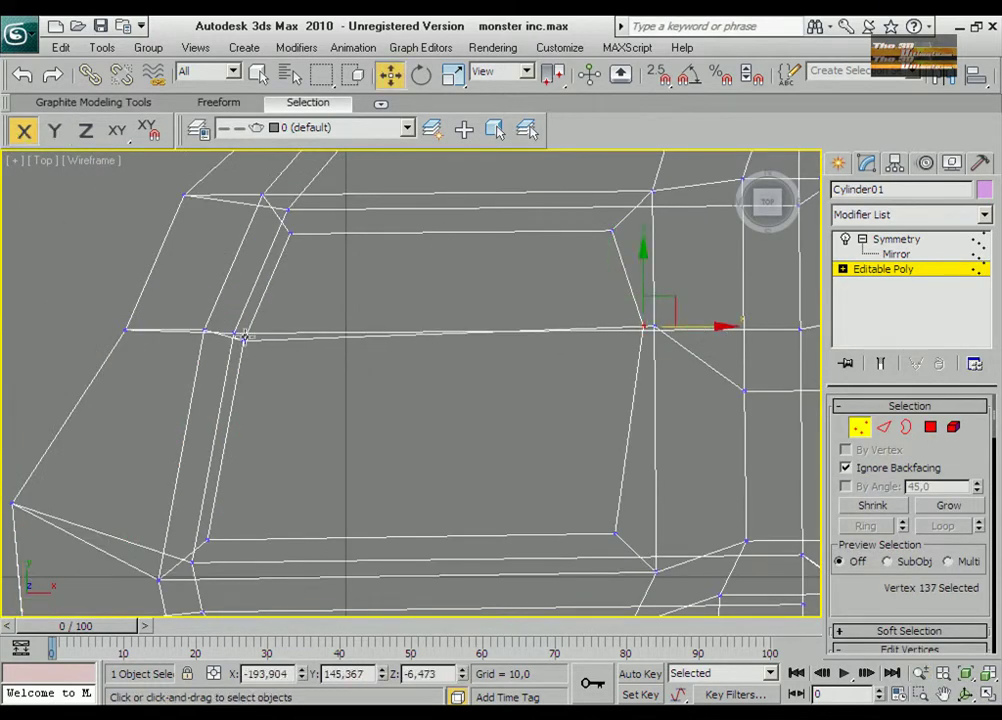
Rework the inset patch's edges and vertices in the Top view.
left_click(930, 427)
key("2")
scroll(310, 355, "down", 2)
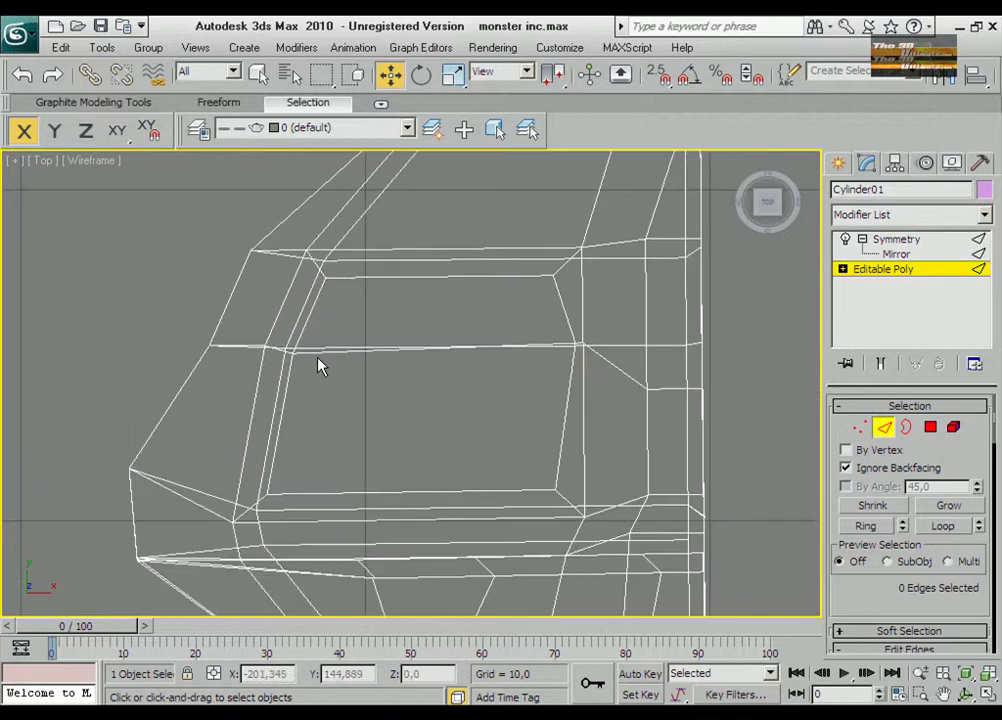
left_click(993, 697)
left_click(604, 465)
scroll(857, 628, "down", 3)
key("4")
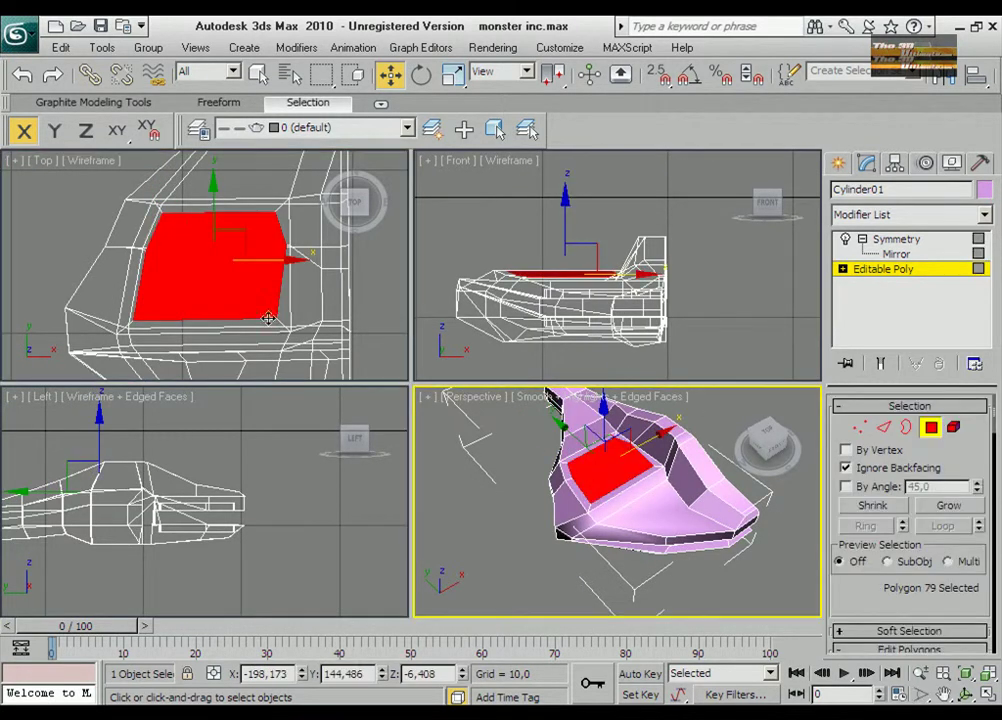
scroll(883, 570, "down", 3)
scroll(900, 580, "down", 3)
left_click(985, 695)
key("1")
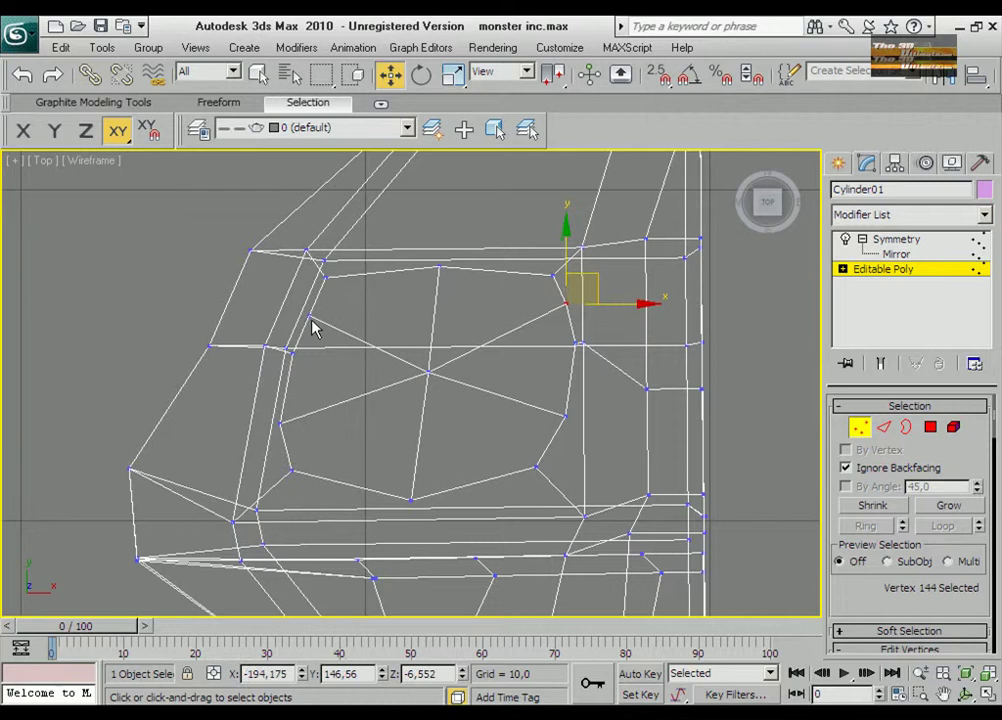
Scale the six inner polygons into a rounder patch and apply Extrude to them.
key("4")
left_click(454, 74)
left_click_drag(432, 340, 432, 387)
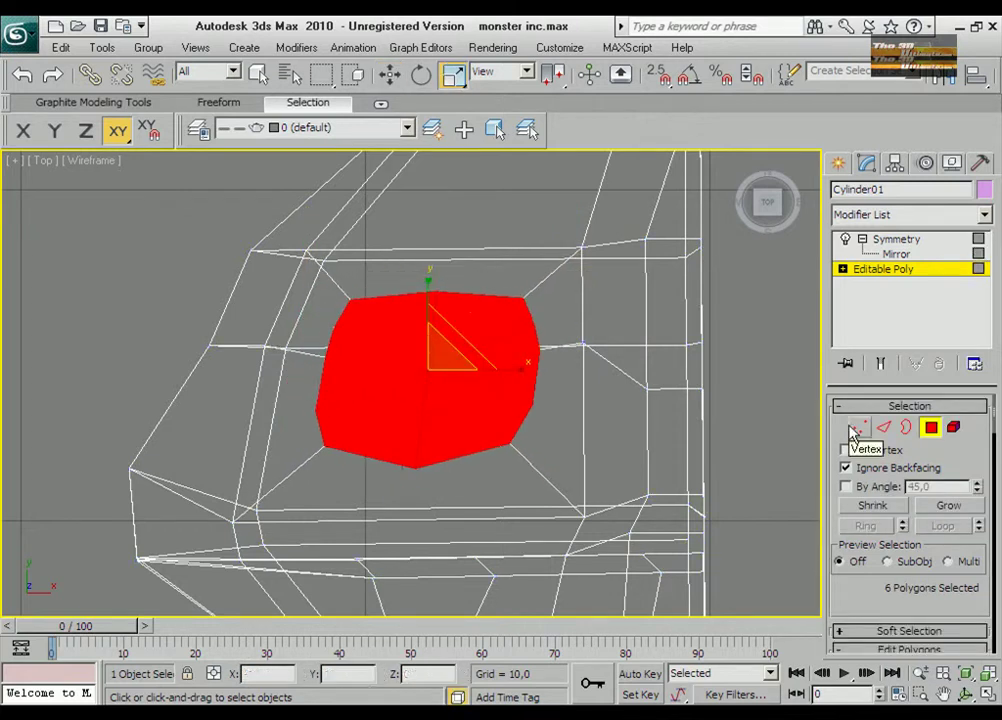
key("1")
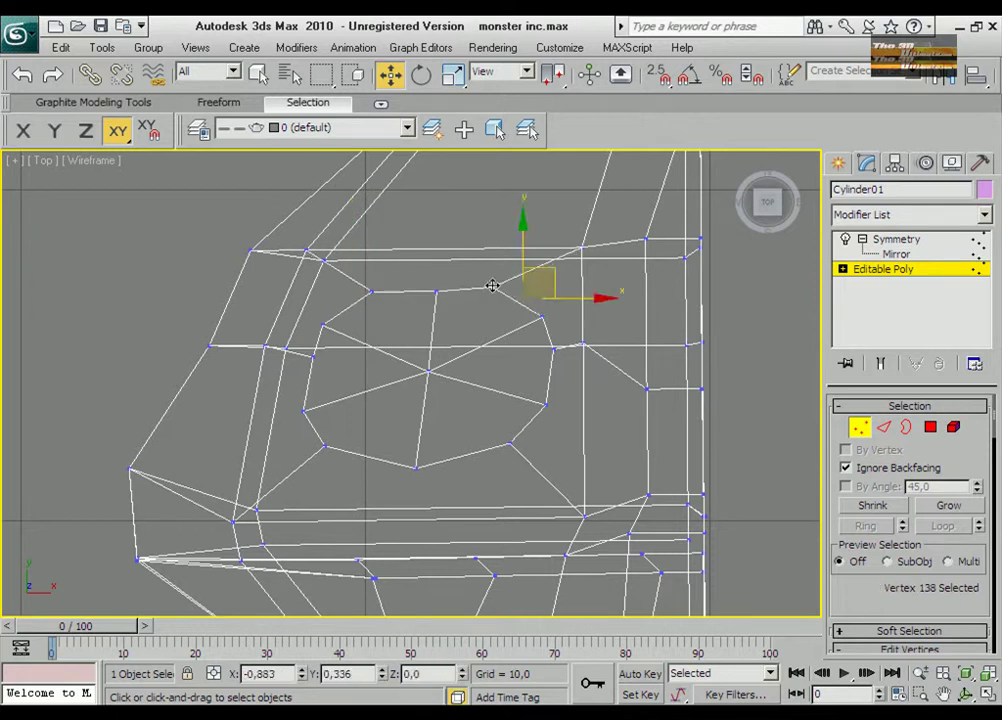
left_click(930, 427)
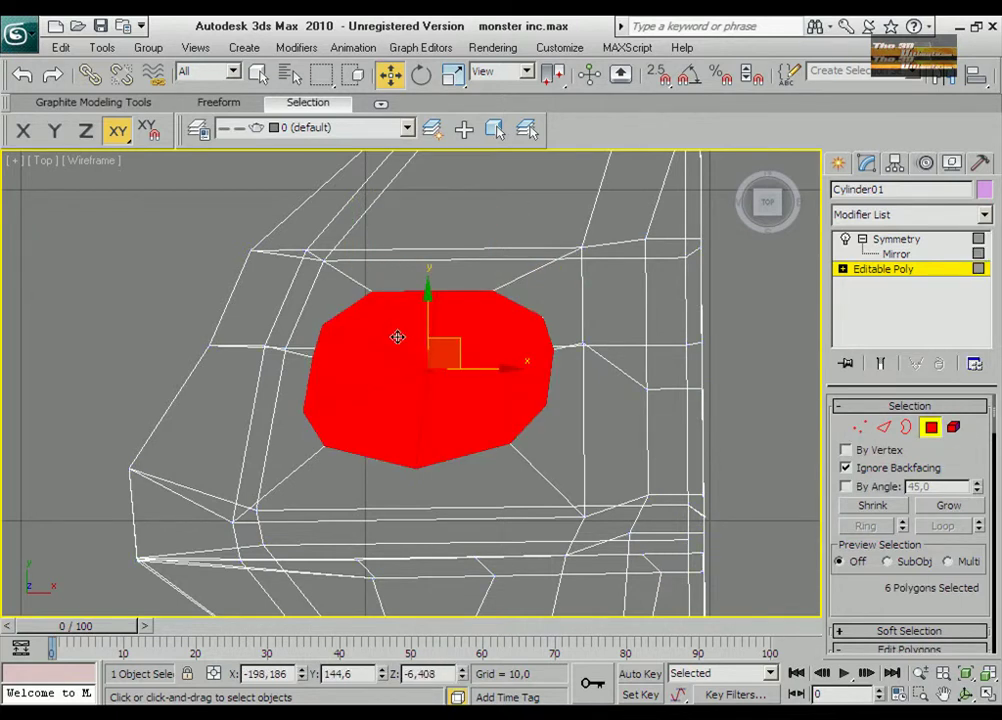
right_click(407, 373)
left_click(376, 421)
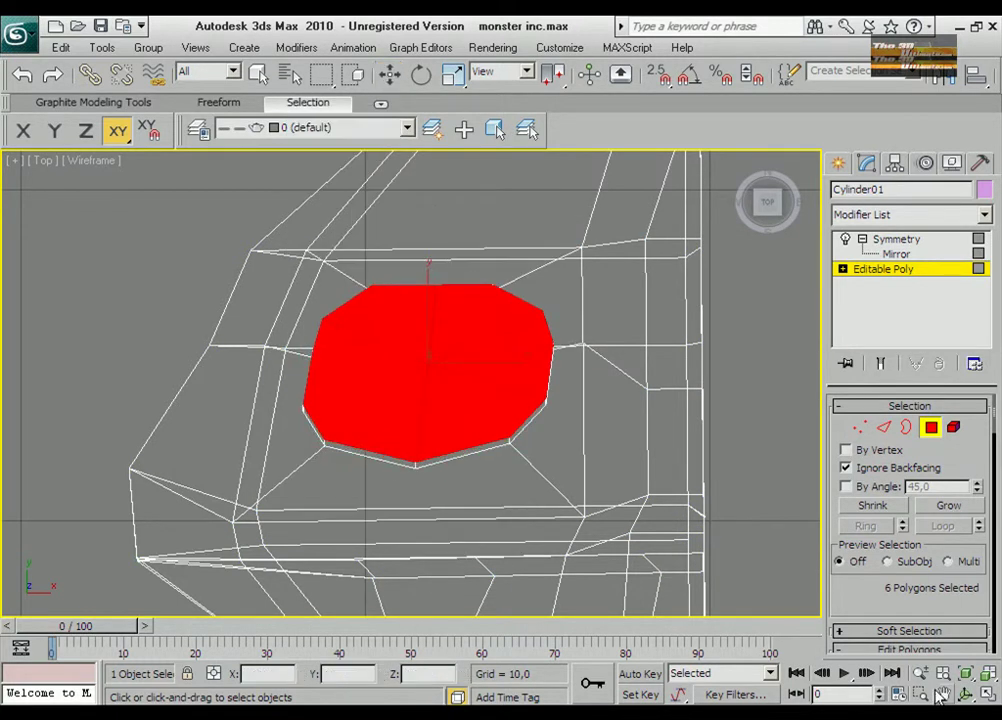
key("alt+w")
key("alt+w")
key("l")
scroll(581, 385, "down", 3)
Rotate the patch level, restore four views, and pan Perspective onto the red face.
key("e")
left_click_drag(407, 352, 407, 366)
scroll(872, 537, "down", 3)
scroll(877, 559, "down", 5)
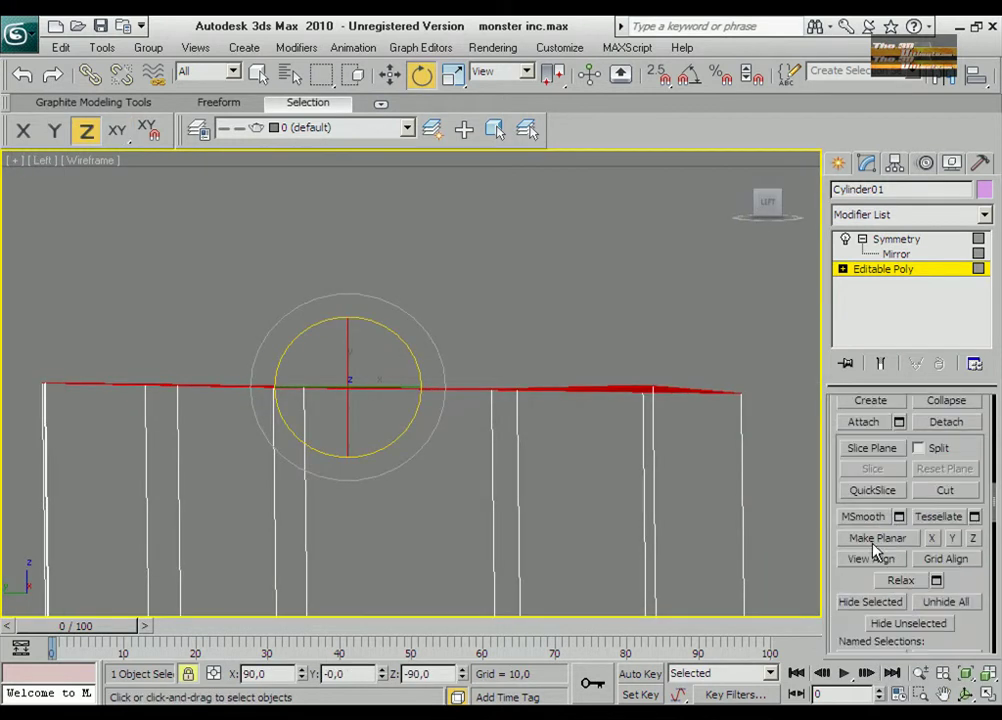
scroll(463, 445, "down", 5)
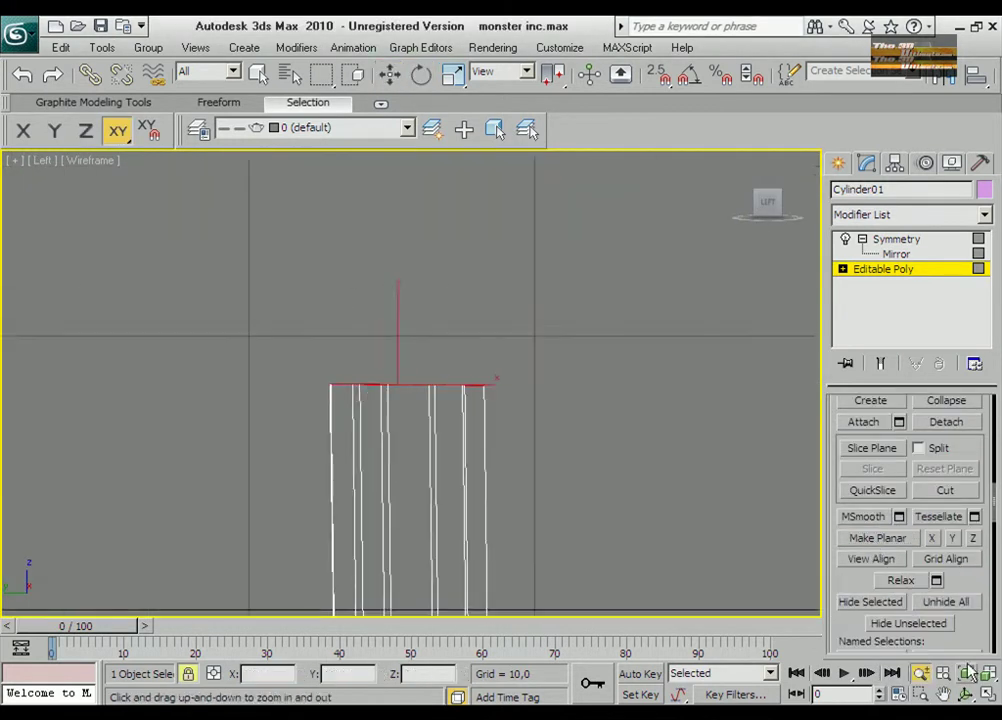
key("w")
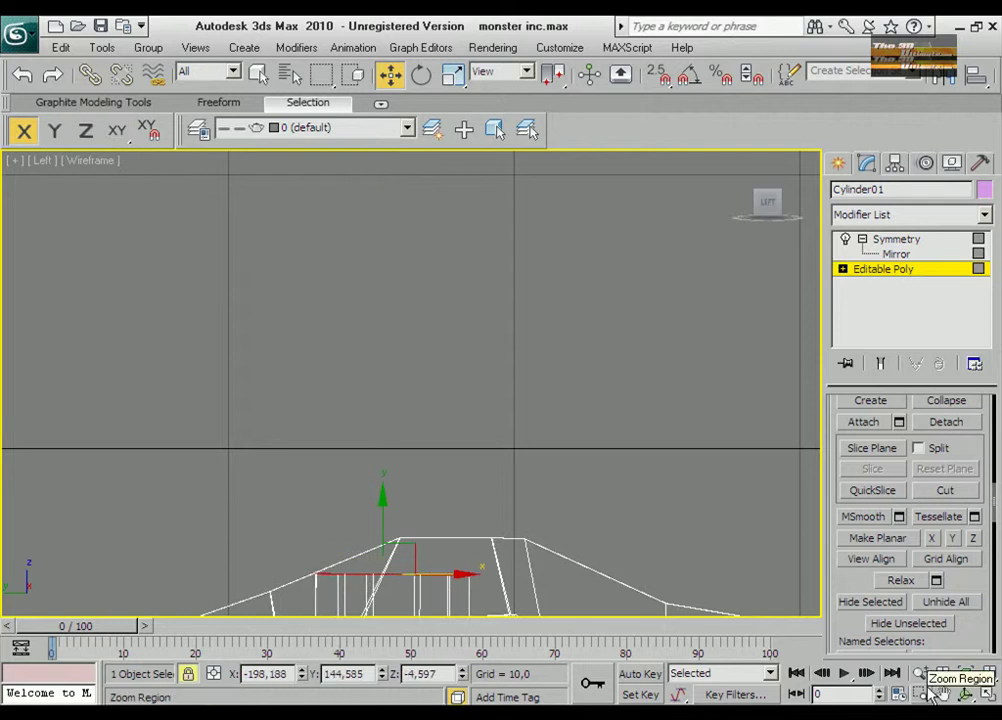
left_click(985, 697)
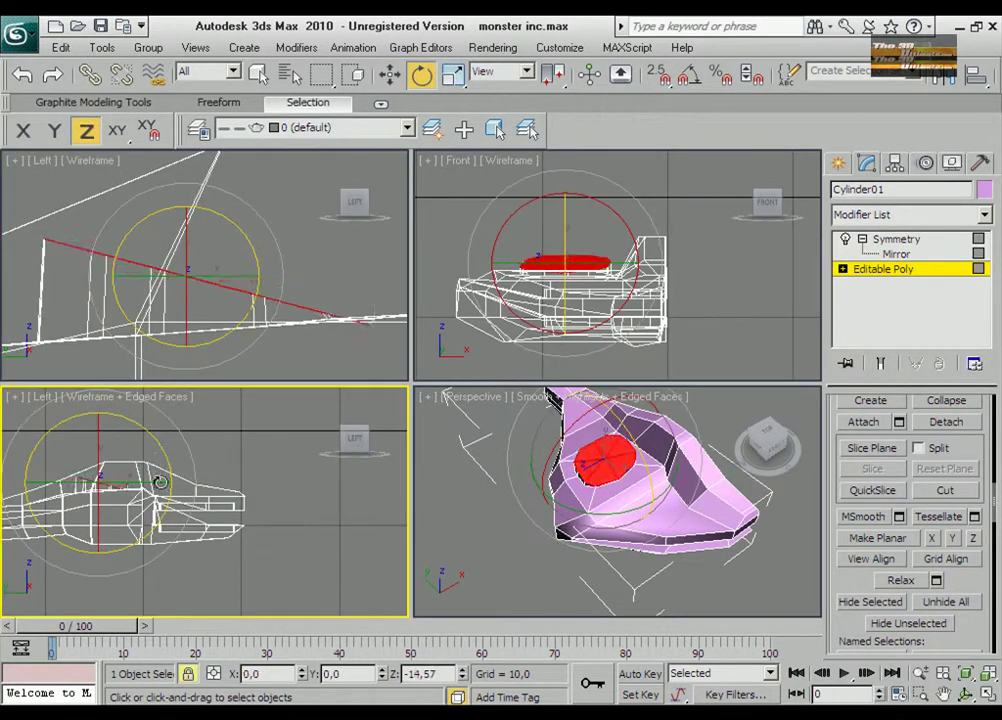
middle_click(735, 527)
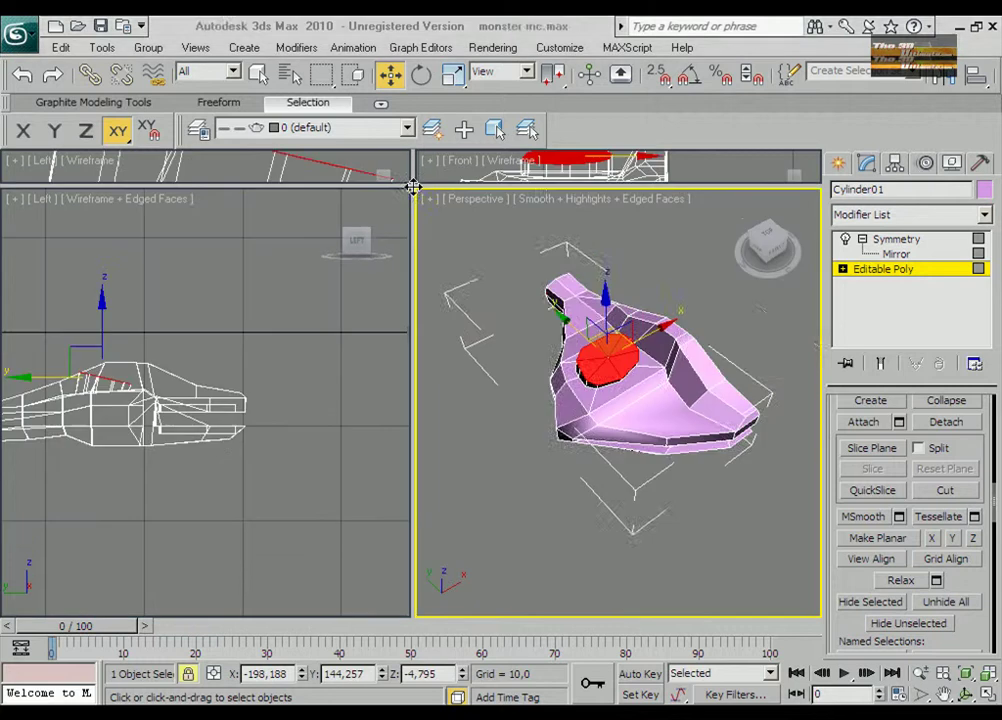
scroll(671, 510, "up", 5)
middle_click_drag(588, 465, 545, 333)
scroll(544, 340, "up", 3)
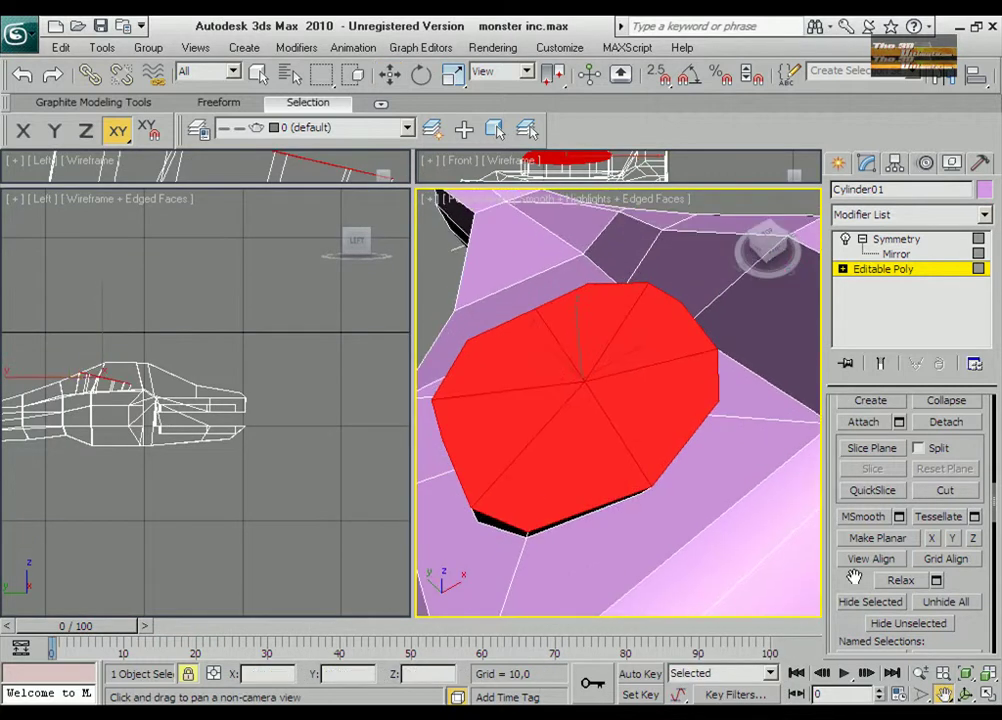
Inset the red top face, then shrink and sink it into the head.
right_click(574, 428)
left_click(533, 522)
left_click_drag(548, 414, 563, 409)
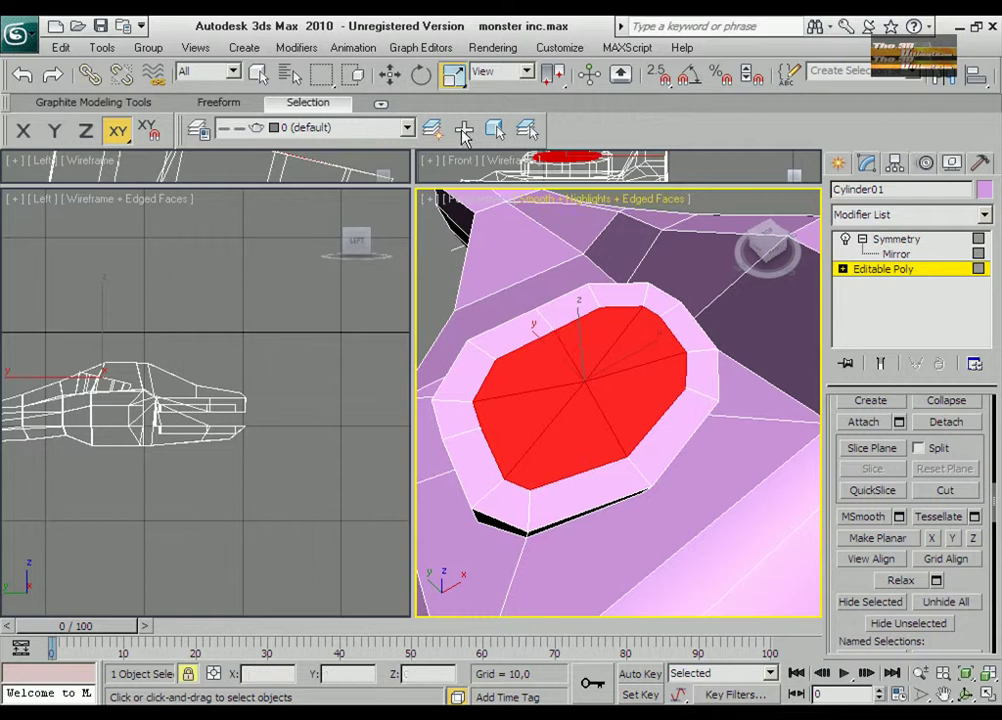
left_click_drag(551, 366, 579, 380)
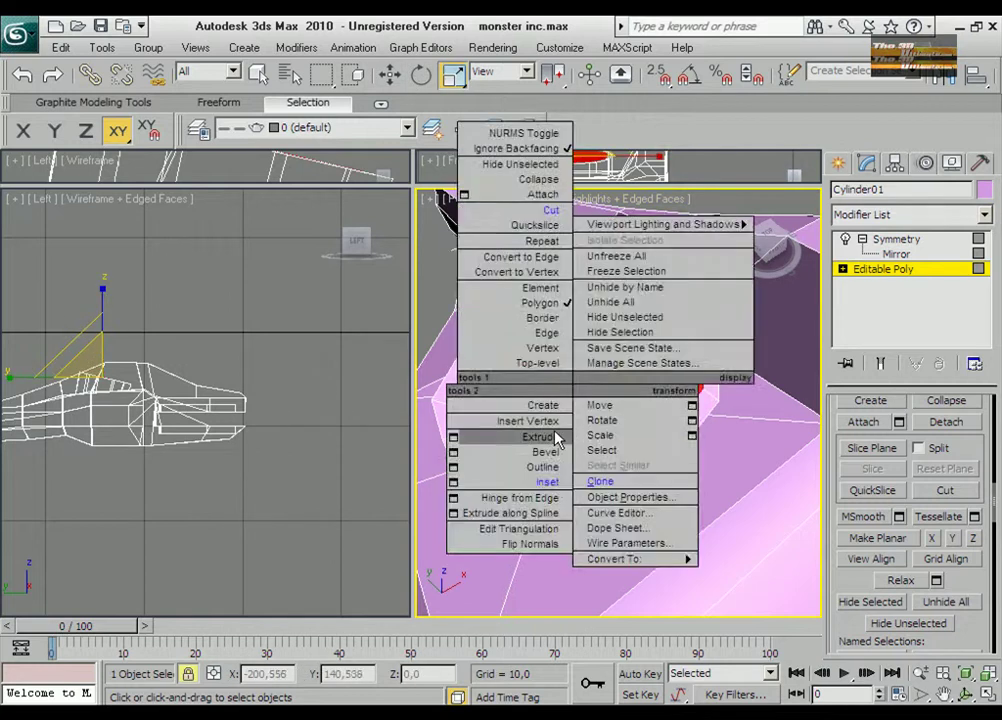
mouse_move(578, 388)
left_mouse_down()
mouse_move(568, 432)
mouse_move(637, 493)
left_mouse_up()
Select the eight faces ringing the opening and extrude them upward into walls.
left_click(676, 427)
left_click(705, 375, "ctrl")
left_click(685, 285, "ctrl")
left_click(559, 303, "ctrl")
left_click(485, 335, "ctrl")
left_click(452, 405, "ctrl")
left_click(490, 480, "ctrl")
left_click(572, 506, "ctrl")
key("shift+e")
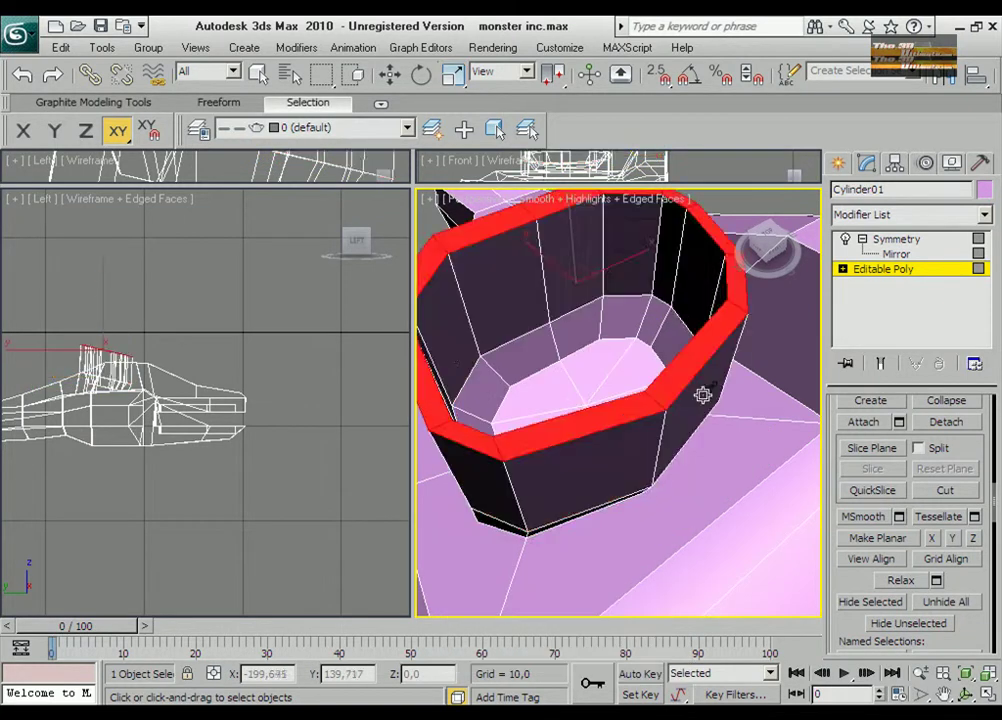
Frame the ring in the side view, nudge it up slightly, and scale it.
left_click(208, 388)
key("z")
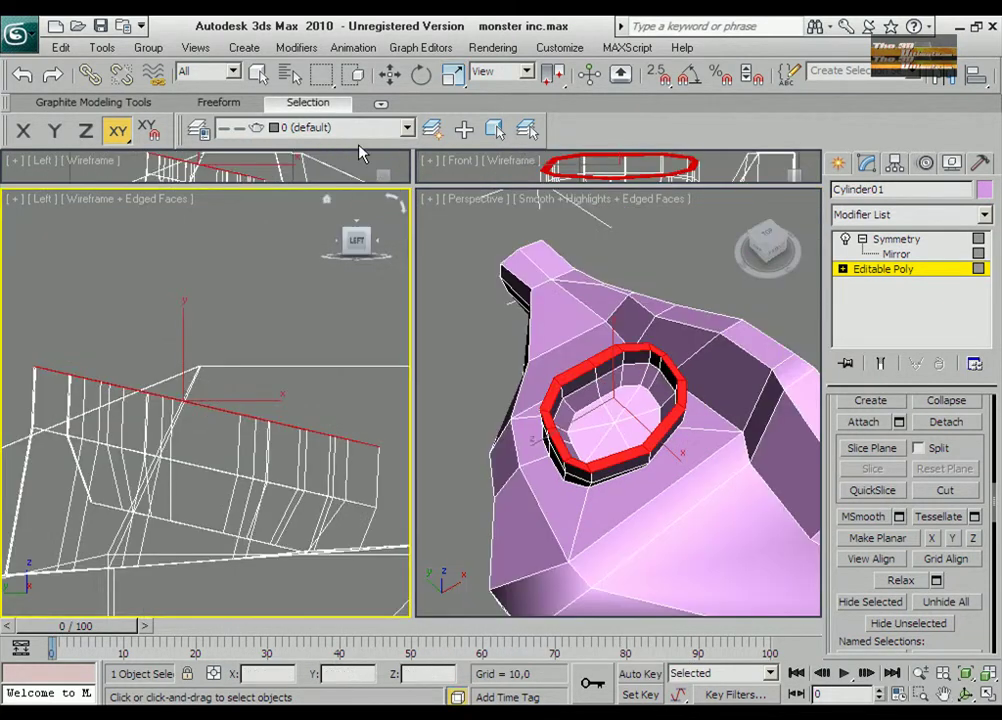
left_click(390, 74)
key("r")
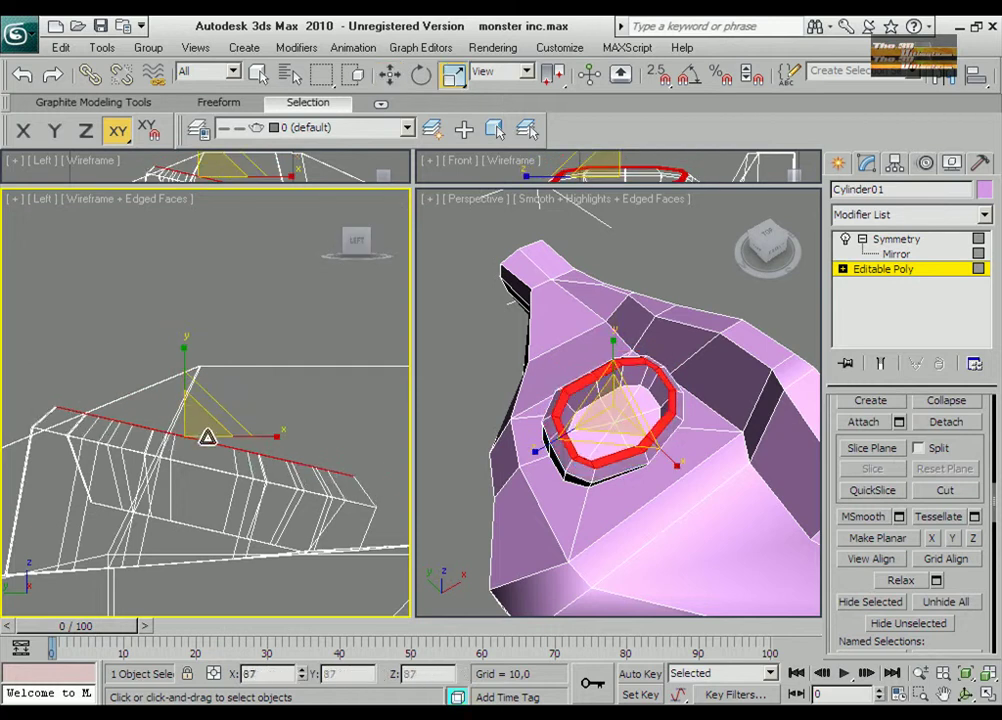
key("w")
left_click_drag(201, 418, 201, 410)
left_click(600, 425)
key("r")
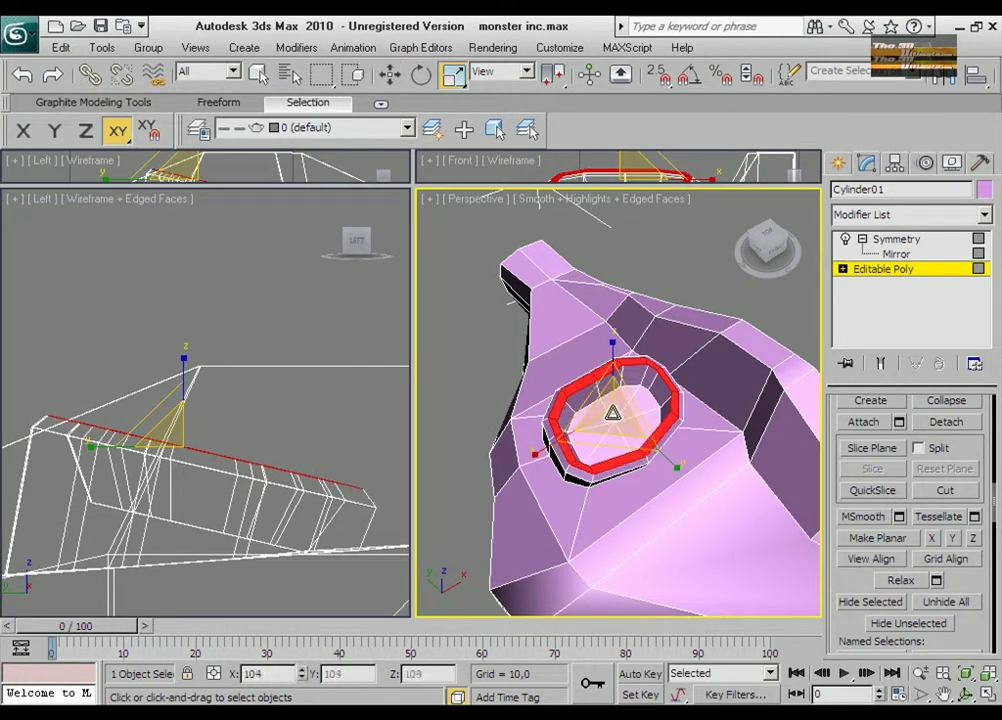
right_click(40, 463)
Move the collar wall's edge loop in the side view and Shift-clone it upward.
left_click(67, 302)
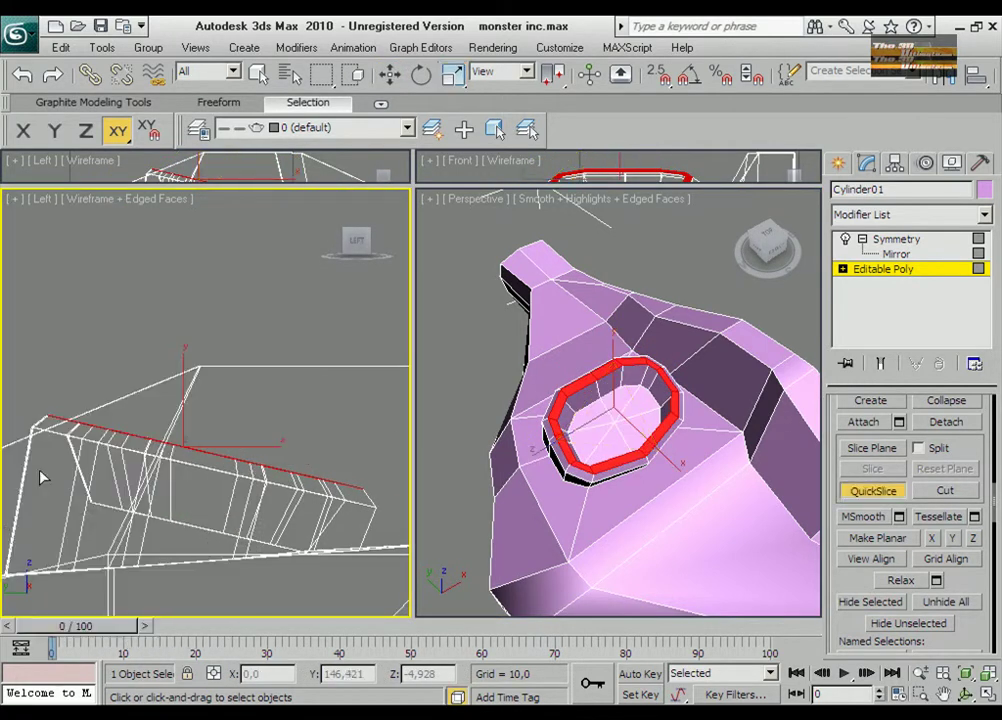
key("1")
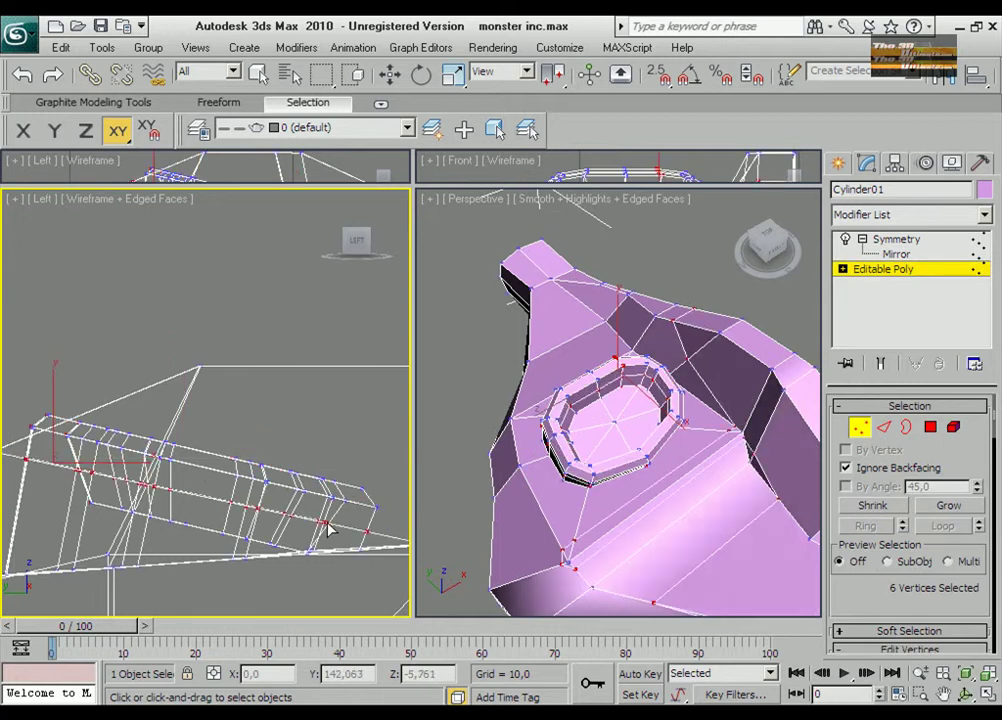
key("2")
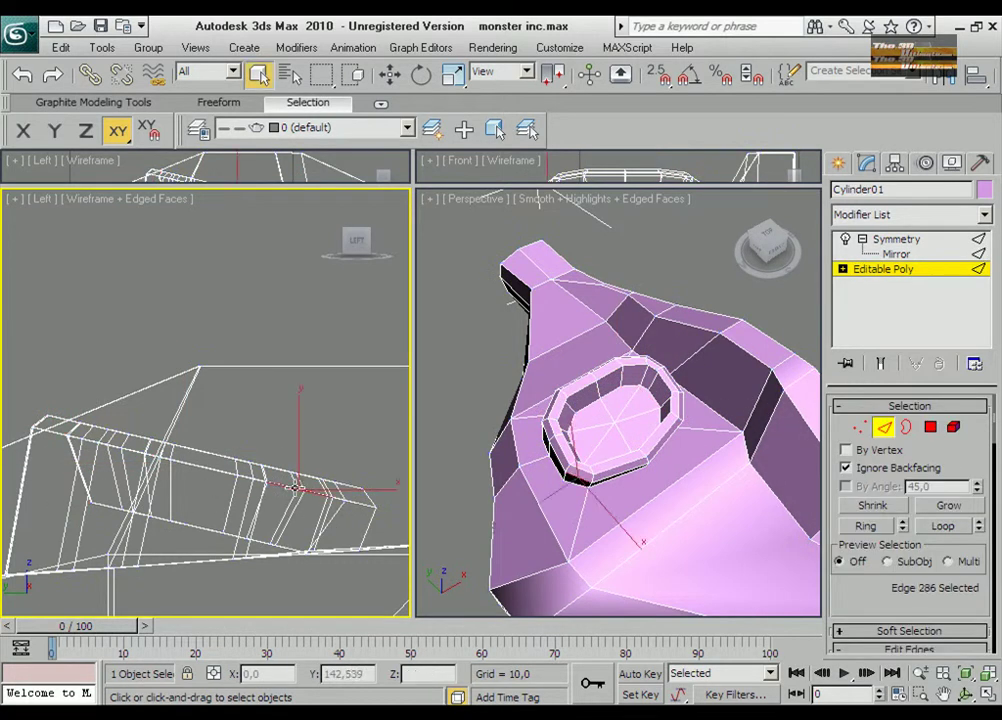
left_click(943, 525)
key("w")
left_click_drag(195, 445, 188, 470)
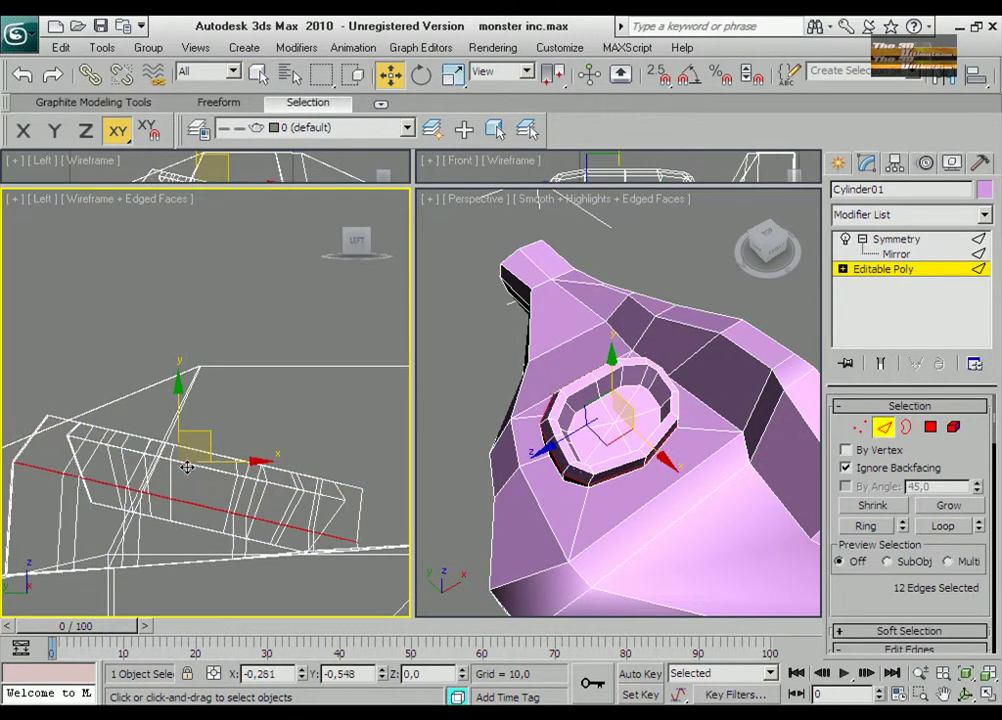
left_click_drag(207, 511, 212, 488, "shift")
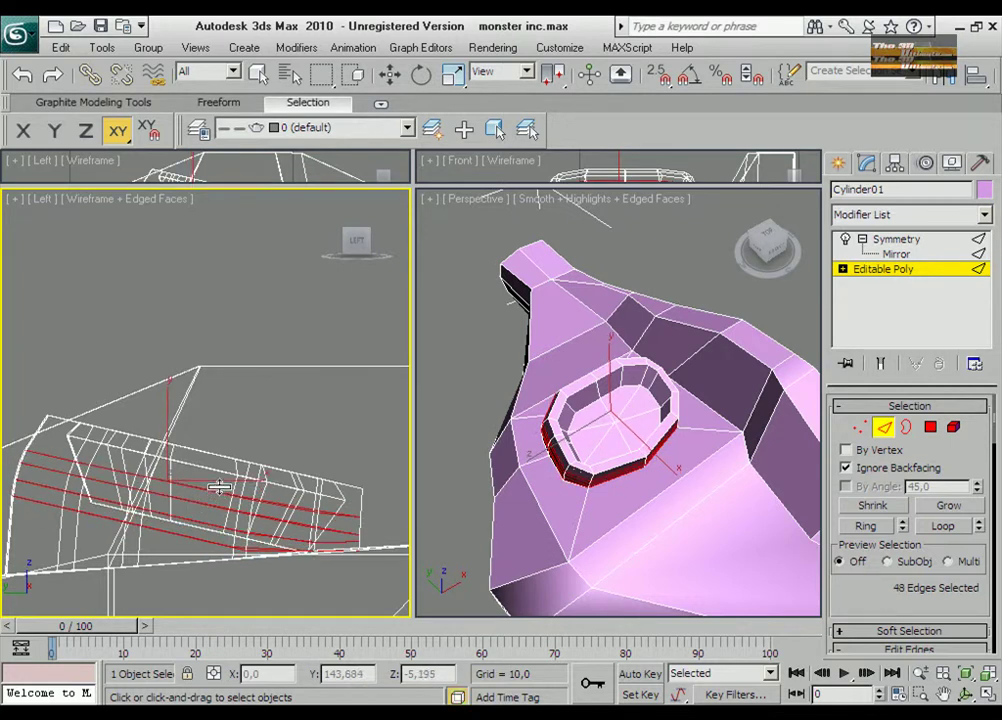
Select polygons on the ring's left side, orbiting Perspective onto the ring.
key("1")
left_click(22, 452)
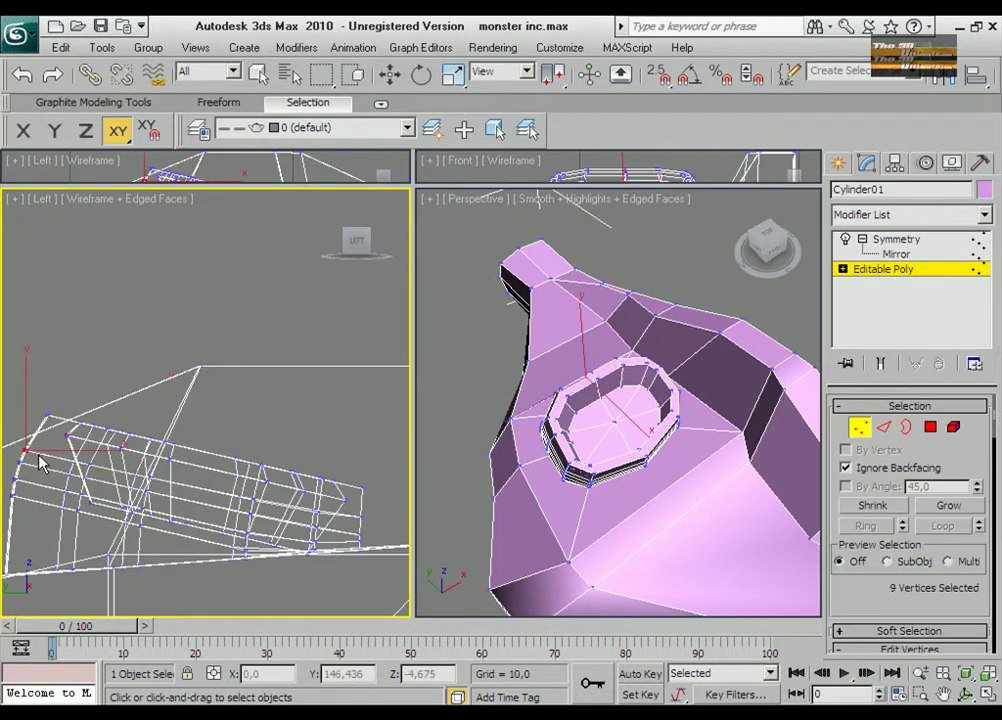
key("4")
key("w")
left_click(565, 450)
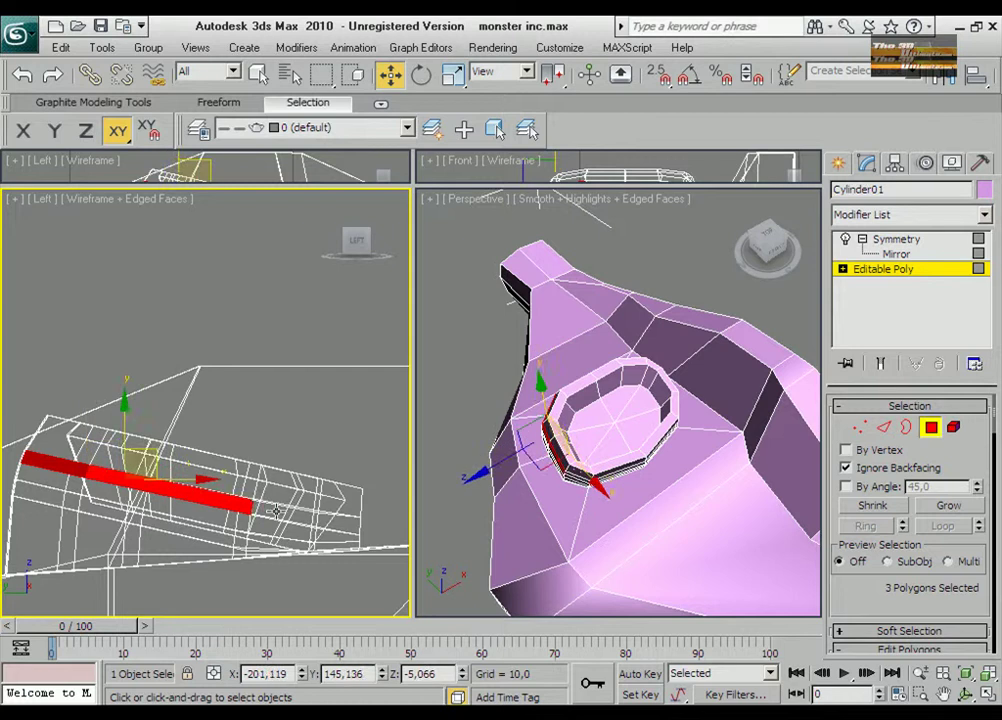
left_click(530, 403, "ctrl")
middle_click_drag(530, 403, 547, 557, "alt")
Extend the selection to a band of four faces on the collar wall for scaling.
key("q")
middle_click_drag(657, 522, 568, 507, "alt")
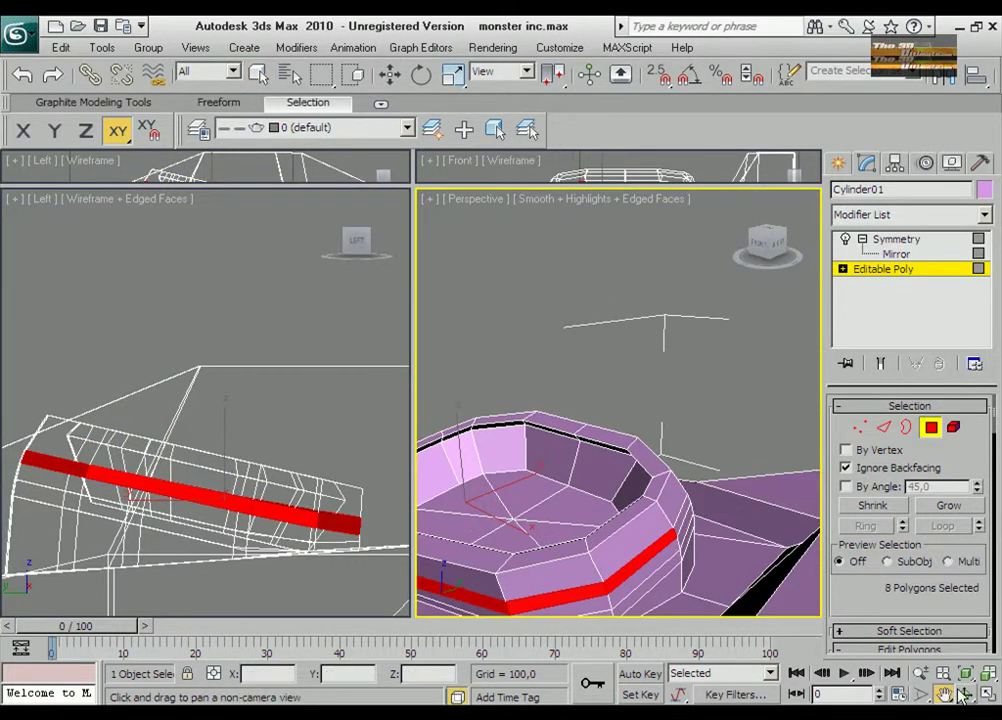
left_click(640, 495, "ctrl")
left_click(965, 694)
mouse_move(640, 430)
left_mouse_down()
mouse_move(599, 447)
mouse_move(570, 488)
left_mouse_up()
key("r")
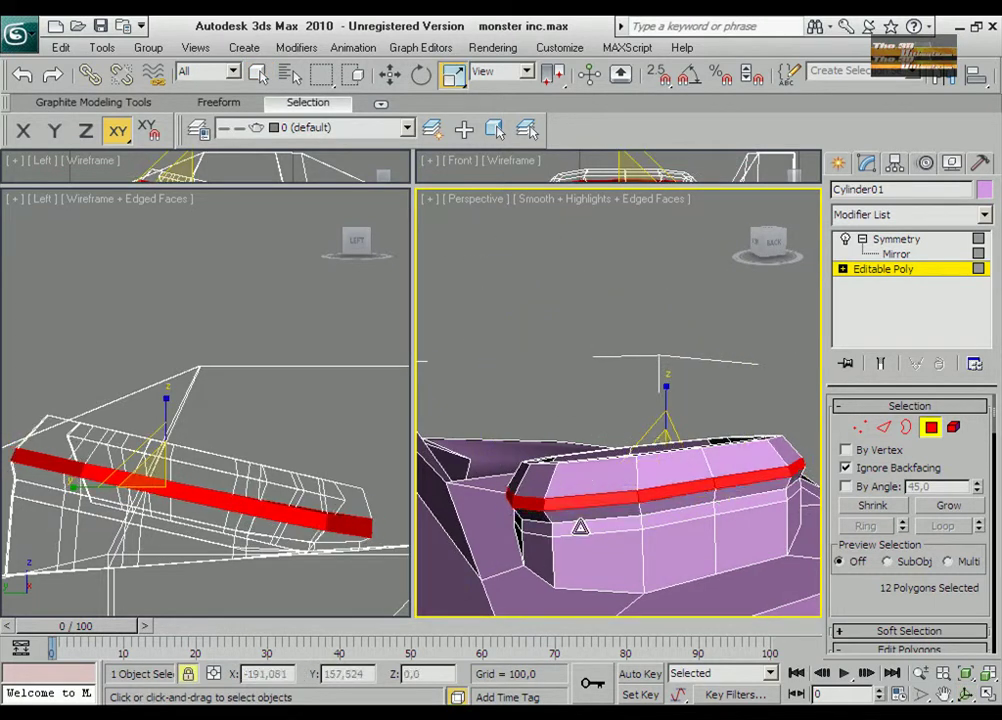
left_click(577, 525)
middle_click_drag(577, 525, 458, 505, "alt")
left_click(535, 527, "ctrl")
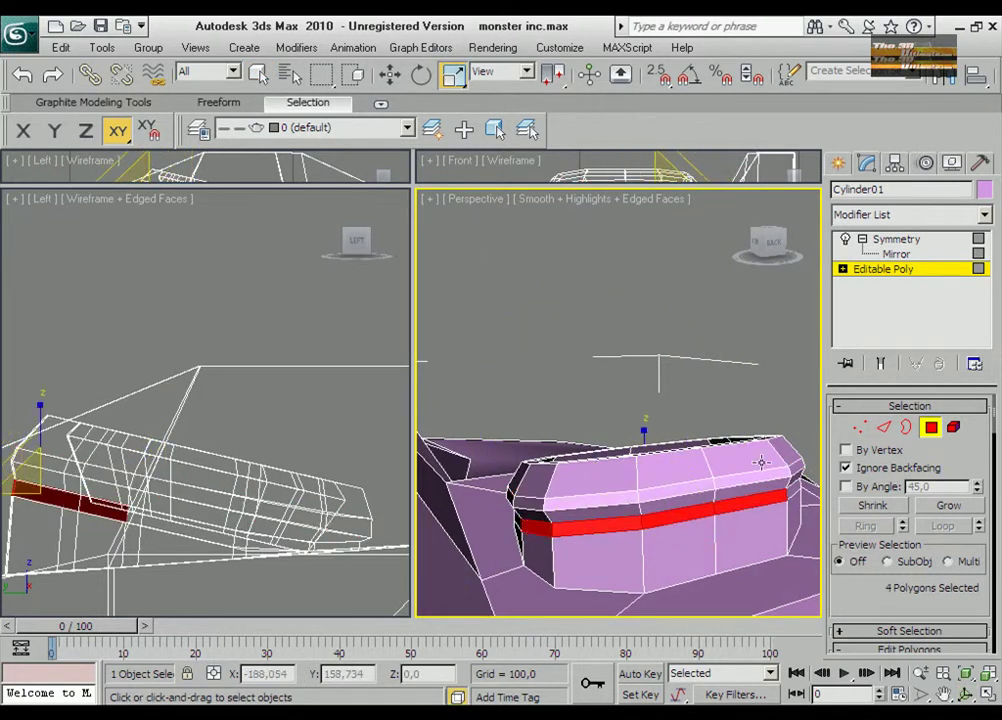
Chamfer the collar's two edge loops with a small Chamfer Amount.
key("2")
left_click(617, 530)
left_click(942, 525)
right_click(586, 519)
double_click(619, 532, "ctrl")
key("ctrl+z")
scroll(910, 500, "down", 3)
left_click(900, 626)
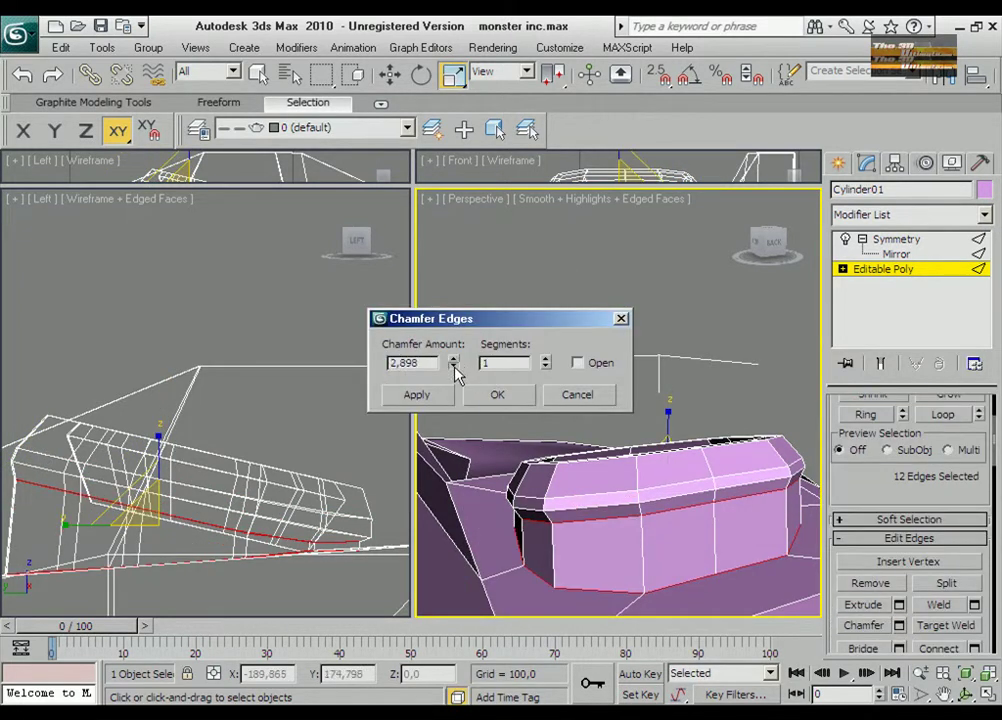
left_click_drag(453, 370, 460, 463)
left_click_drag(453, 366, 453, 345)
left_click(497, 394)
Select a band of twelve faces around the chamfered collar.
key("4")
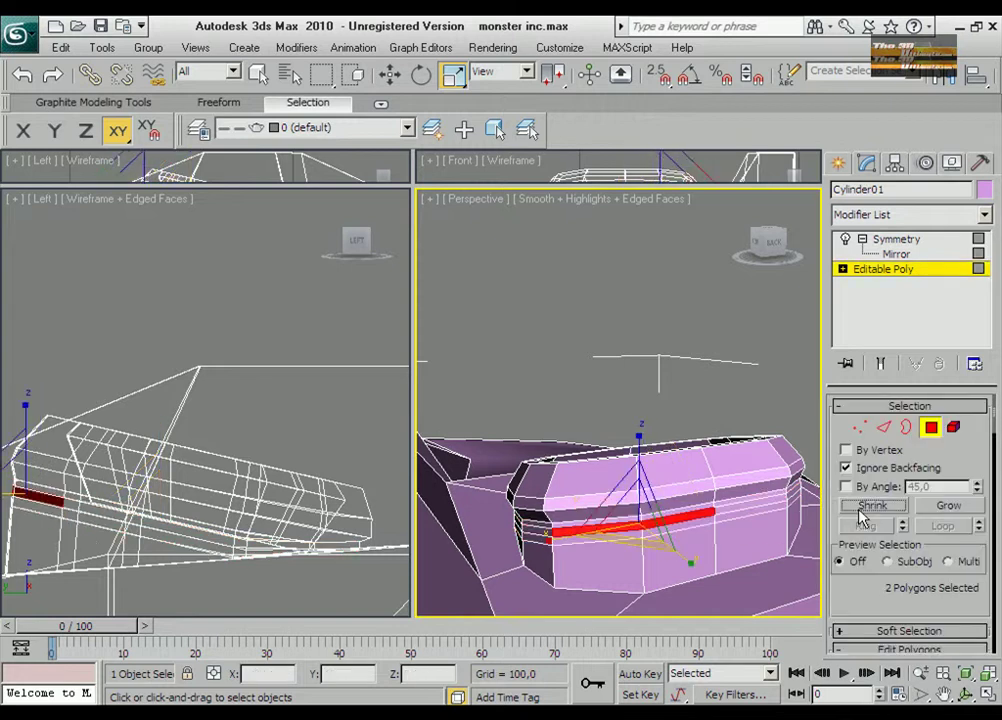
left_click(580, 510, "ctrl")
middle_click_drag(580, 510, 808, 670, "alt")
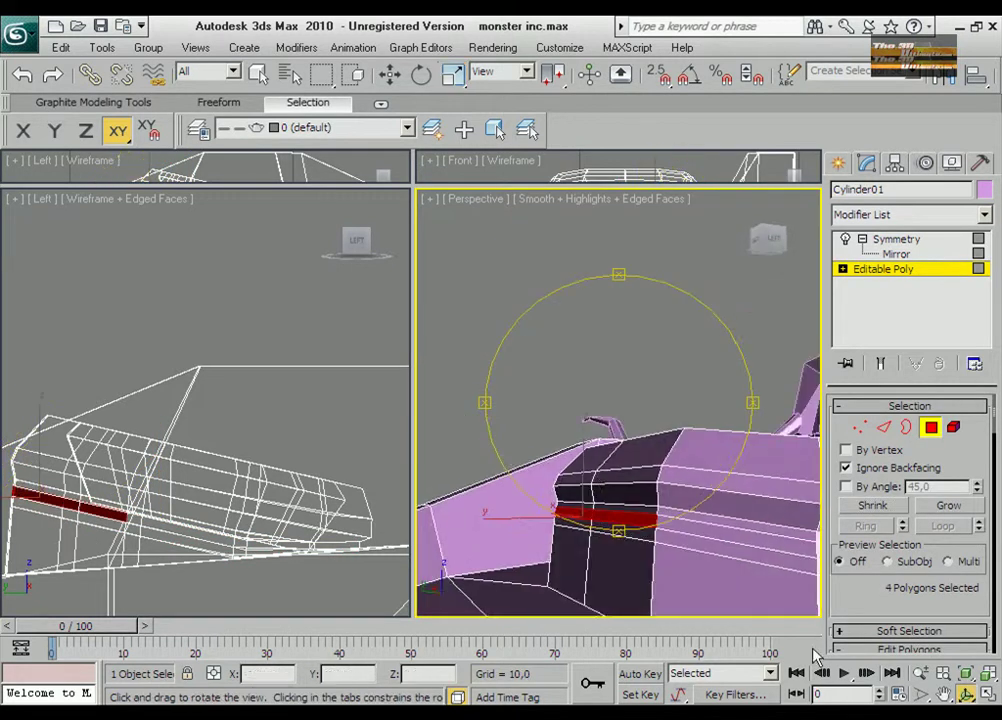
middle_click_drag(620, 420, 682, 494)
left_click(682, 494, "ctrl")
left_click(454, 483, "ctrl")
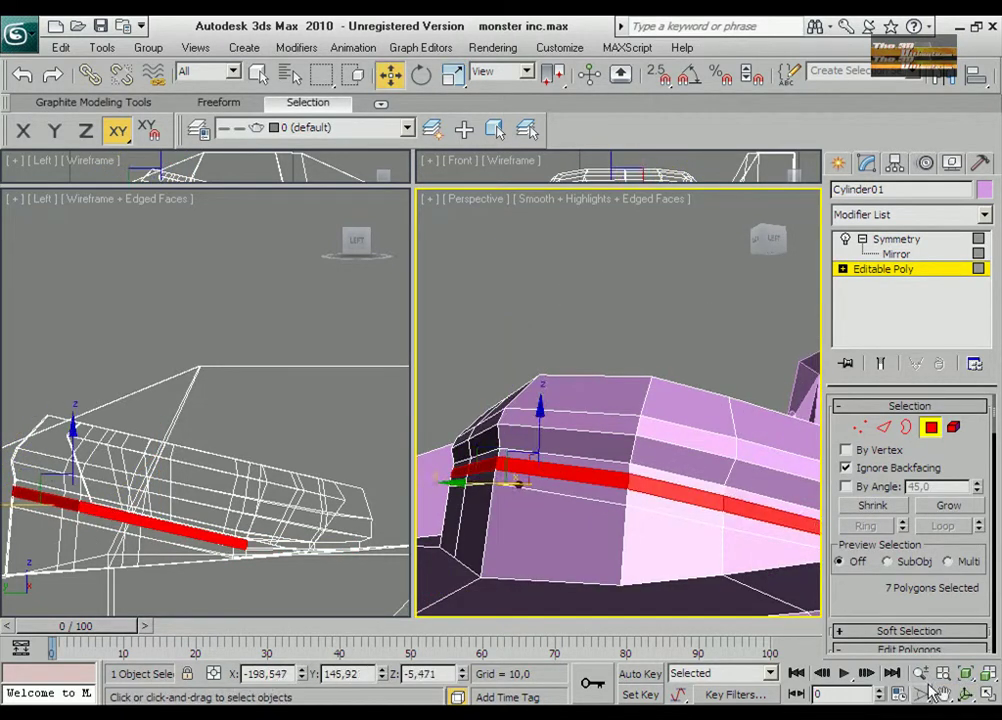
mouse_move(454, 483)
middle_mouse_down("alt")
mouse_move(609, 480)
mouse_move(557, 483)
middle_mouse_up("alt")
left_click(610, 558, "ctrl")
left_click(690, 540, "ctrl")
mouse_move(690, 540)
middle_mouse_down("alt")
mouse_move(673, 424)
mouse_move(463, 152)
middle_mouse_up("alt")
key("w")
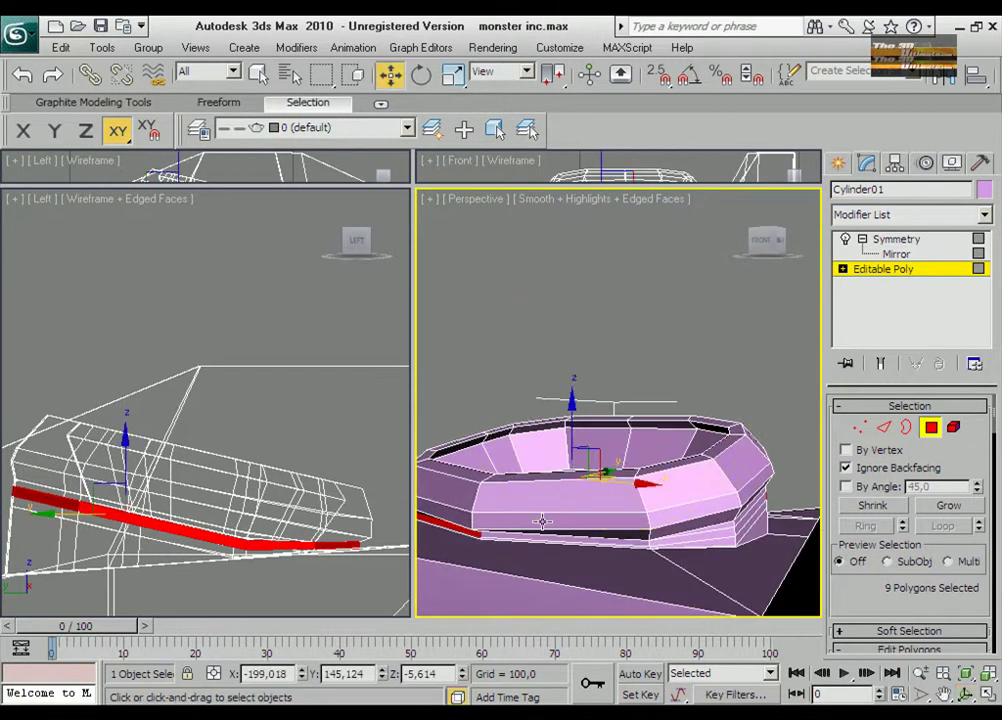
left_click(762, 512, "ctrl")
right_click(747, 506)
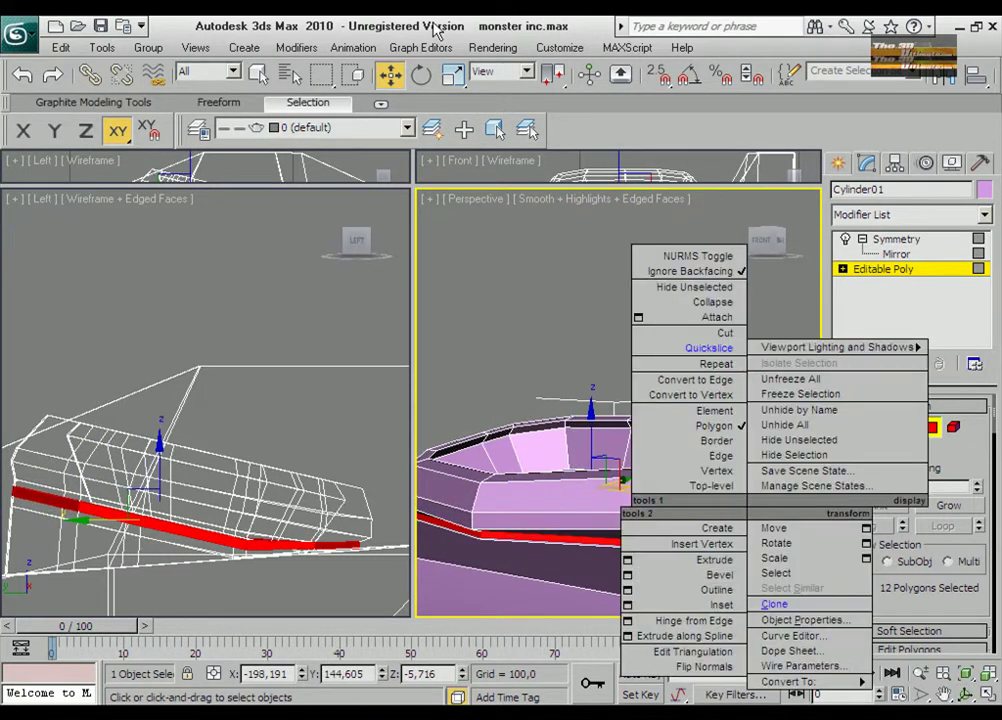
scroll(910, 500, "down", 5)
left_click(977, 620)
left_click_drag(596, 372, 593, 414)
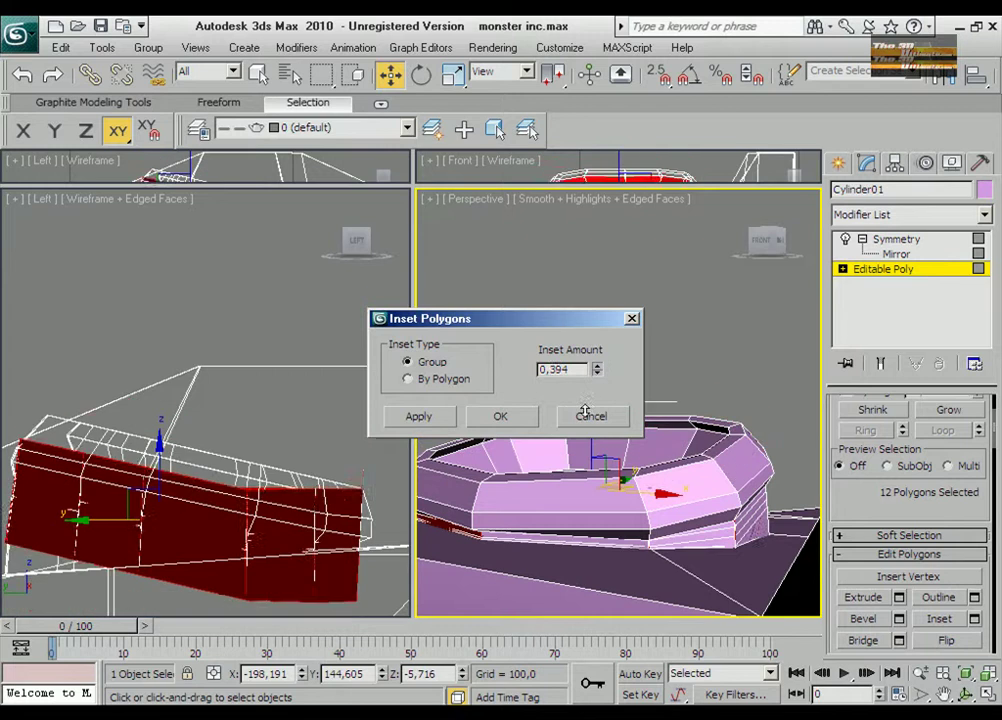
left_click(508, 417)
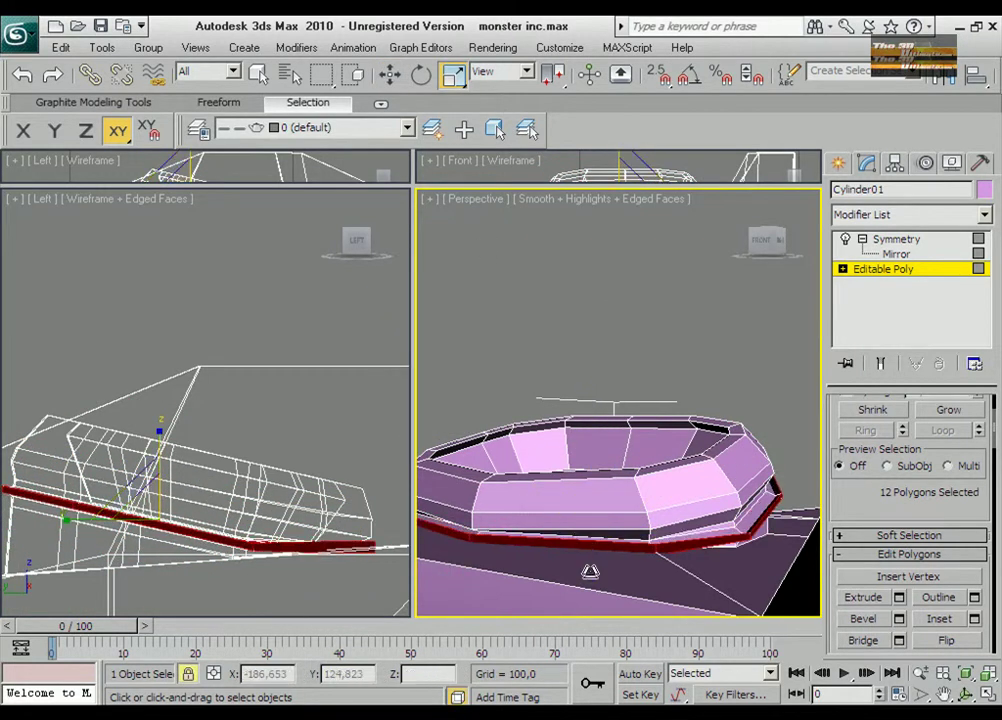
left_click_drag(412, 185, 409, 348)
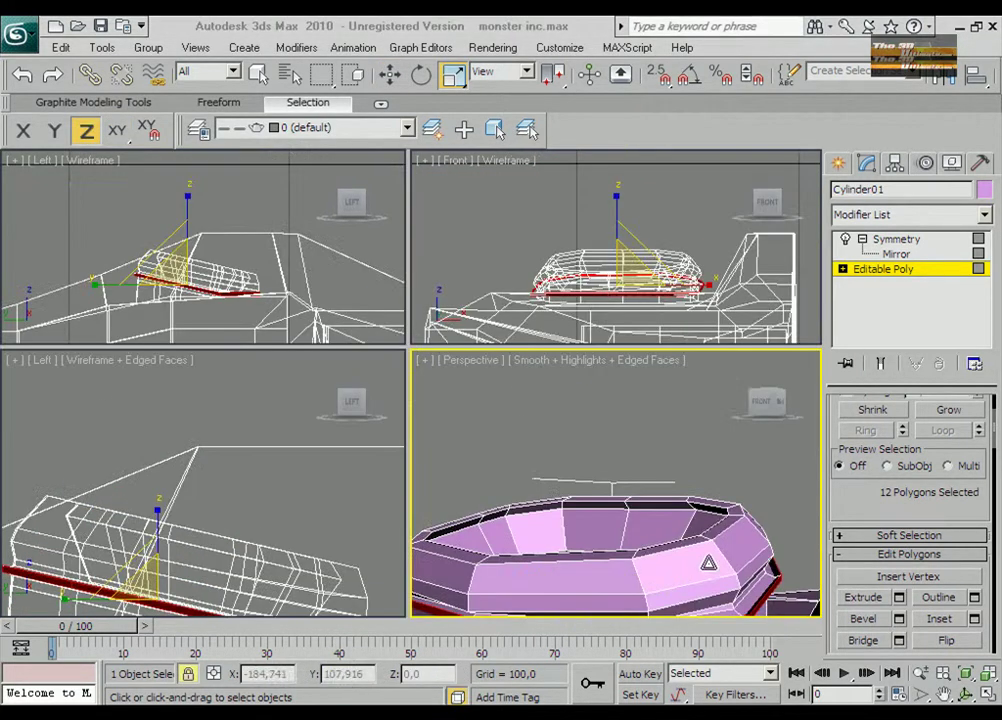
left_click(744, 540)
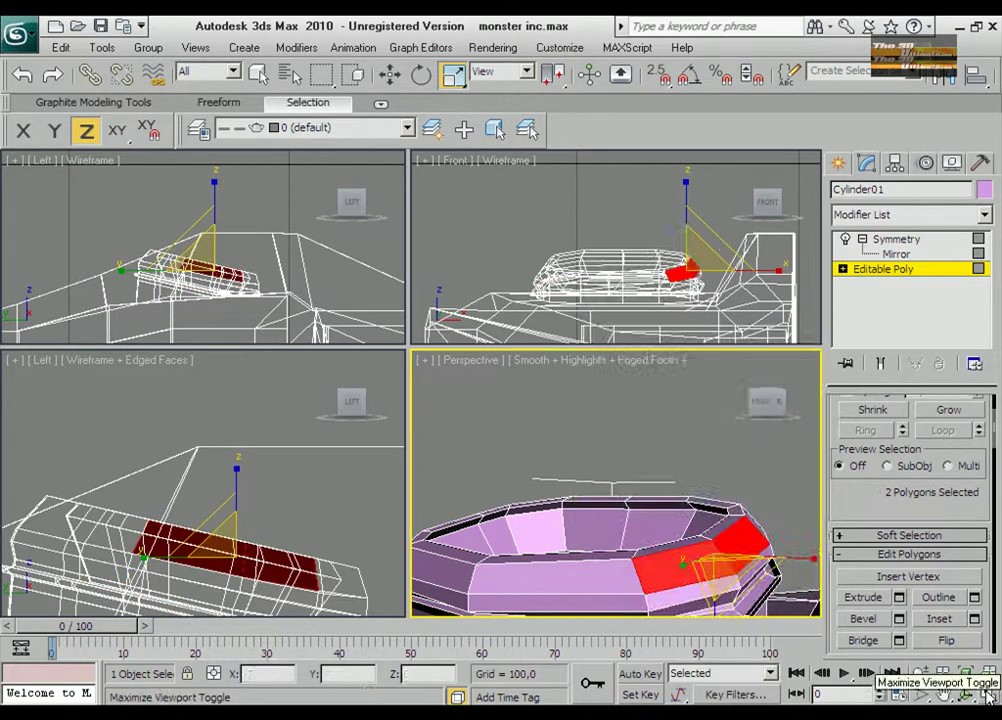
key("alt+w")
mouse_move(441, 481)
middle_mouse_down("alt")
mouse_move(477, 462)
mouse_move(385, 474)
mouse_move(564, 416)
middle_mouse_up("alt")
left_click(349, 493, "shift")
middle_click_drag(302, 476, 286, 490, "alt")
mouse_move(608, 510)
middle_mouse_down("alt")
mouse_move(538, 492)
mouse_move(553, 425)
mouse_move(537, 418)
middle_mouse_up("alt")
Extrude the face strip beside the eye socket into a raised ridge and scale it down.
left_click(883, 269)
left_click(929, 427)
left_click(376, 369, "shift")
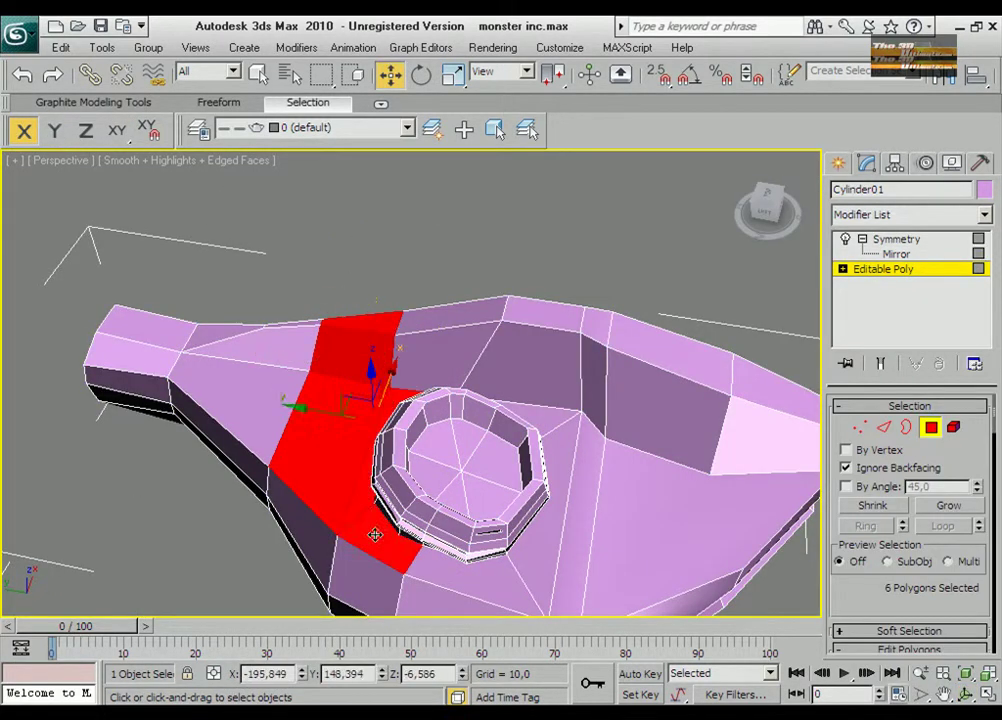
left_click_drag(291, 405, 289, 392)
right_click(306, 425)
left_click(212, 472)
left_click_drag(306, 472, 305, 452)
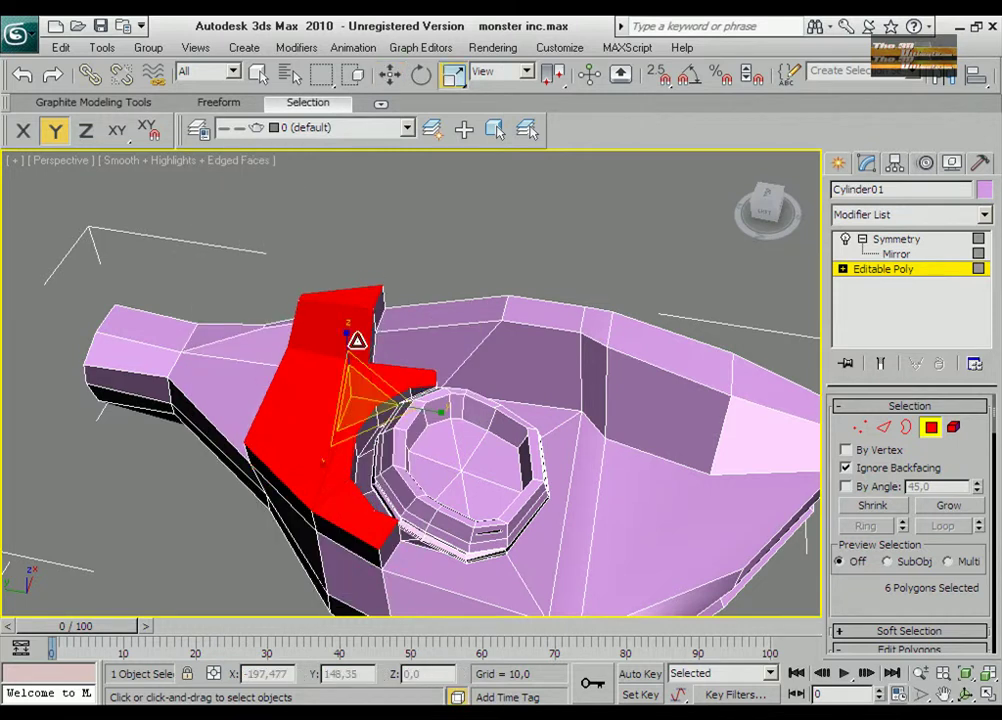
left_click_drag(357, 400, 345, 424)
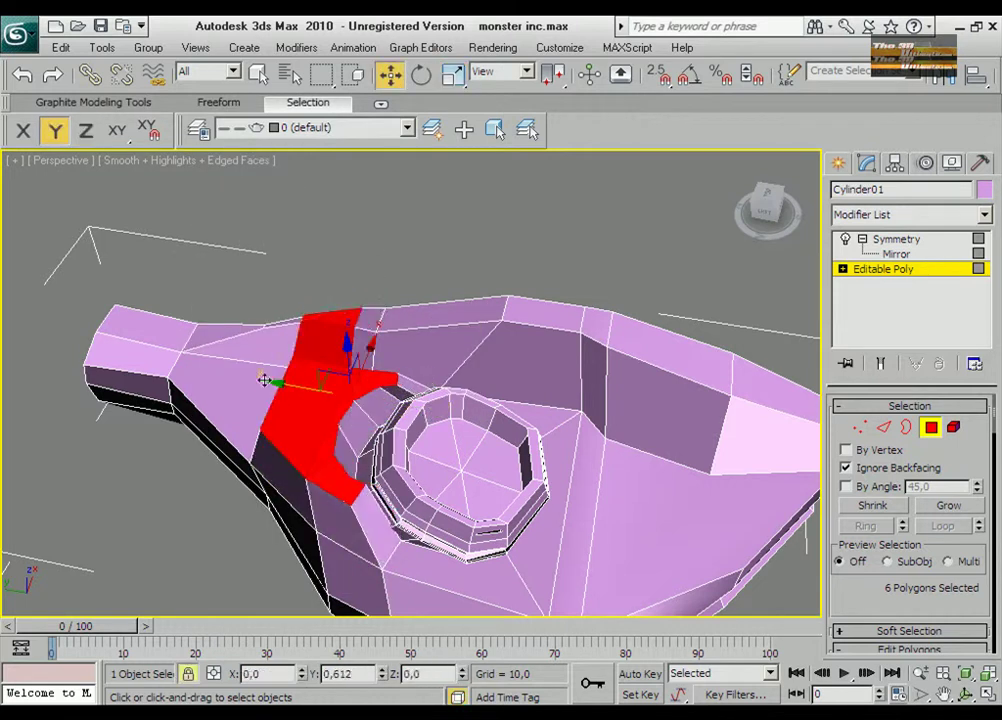
Select edges along the top and sides of the new brow ridge.
key("2")
left_click(380, 312)
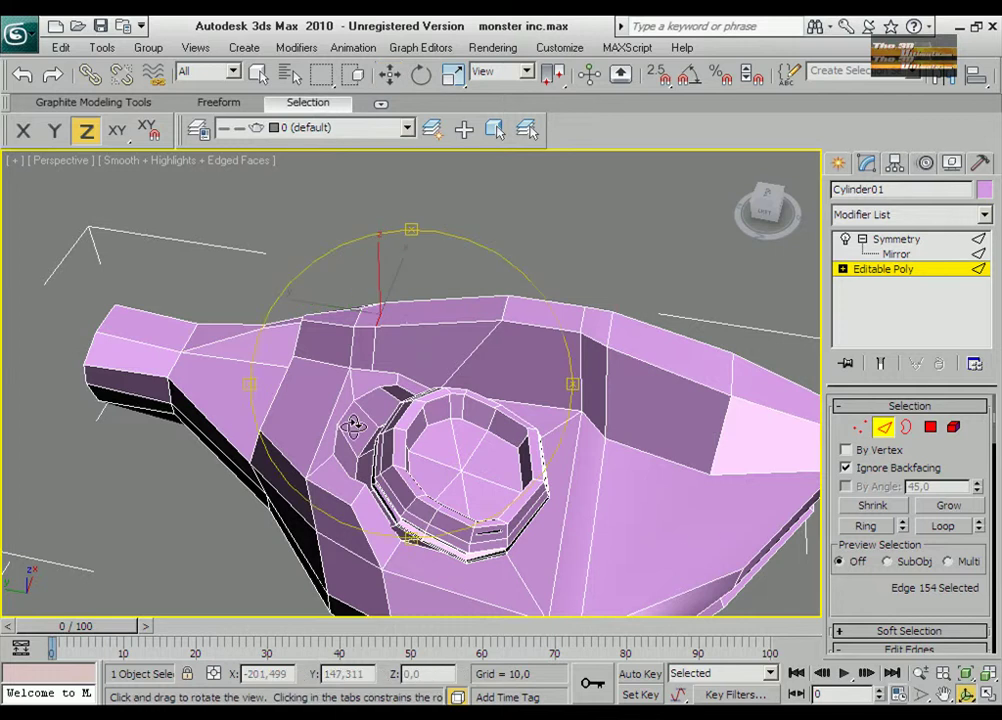
middle_click_drag(700, 480, 450, 450, "alt")
left_click(275, 405)
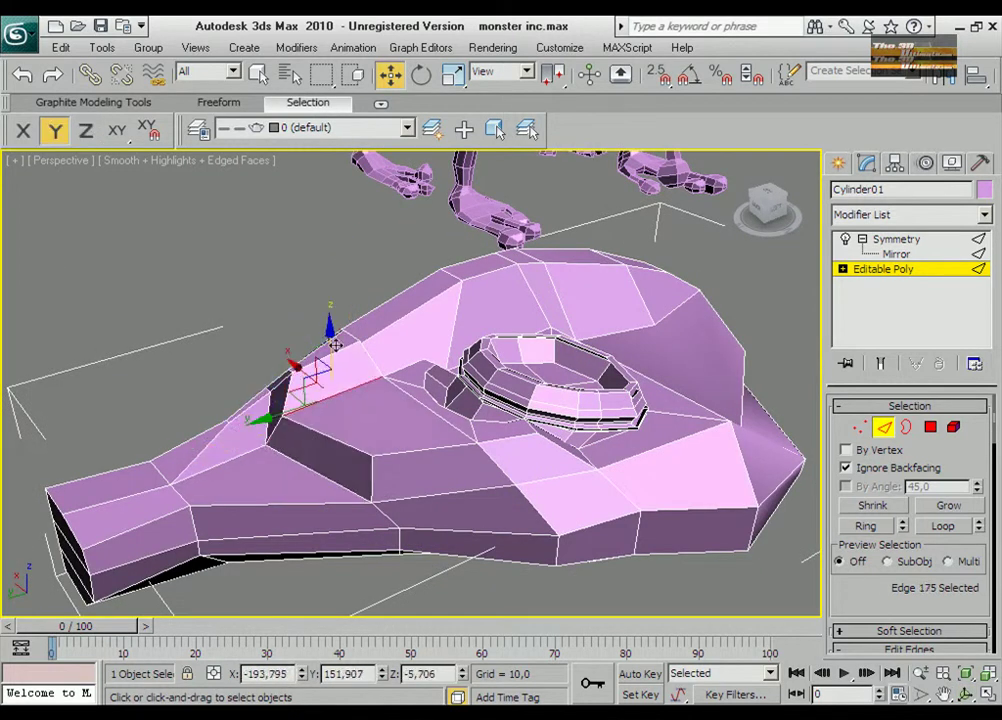
left_click(315, 352)
mouse_move(313, 340)
middle_mouse_down("alt")
mouse_move(441, 472)
mouse_move(541, 398)
mouse_move(555, 438)
middle_mouse_up("alt")
key("w")
key("1")
mouse_move(421, 412)
middle_mouse_down("alt")
mouse_move(492, 425)
mouse_move(224, 436)
mouse_move(400, 380)
mouse_move(416, 343)
middle_mouse_up("alt")
Select two ridge faces, flatten them and push them downward.
key("4")
left_click(414, 369)
key("4")
left_click(412, 345)
scroll(910, 520, "down", 3)
scroll(910, 520, "down", 5)
key("e")
mouse_move(451, 314)
middle_mouse_down("alt")
mouse_move(425, 280)
mouse_move(432, 410)
mouse_move(578, 370)
mouse_move(597, 398)
middle_mouse_up("alt")
key("w")
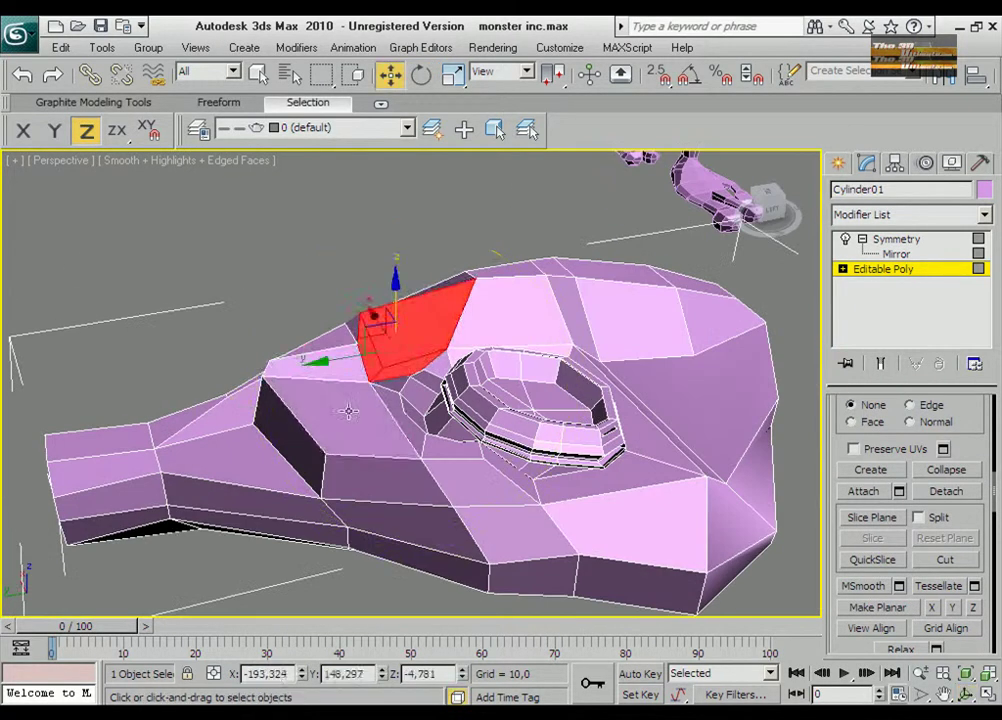
left_click(877, 607)
left_click_drag(424, 447, 424, 480)
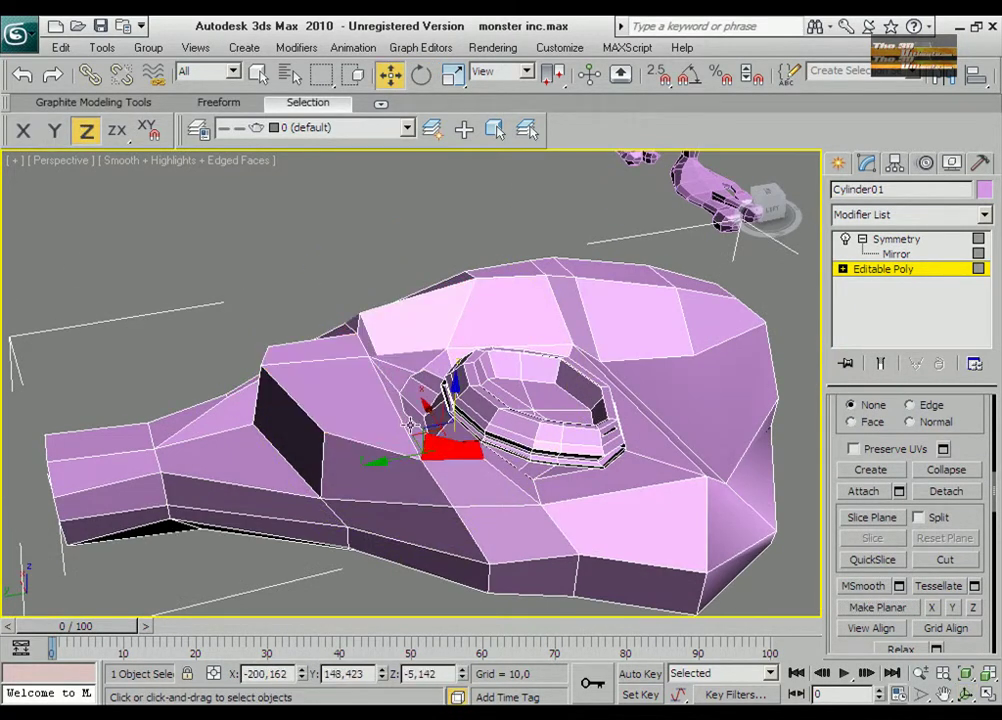
mouse_move(424, 480)
middle_mouse_down("alt")
mouse_move(470, 403)
mouse_move(420, 360)
middle_mouse_up("alt")
Check the mirrored head and select the brow edge between the eyes.
key("4")
key("2")
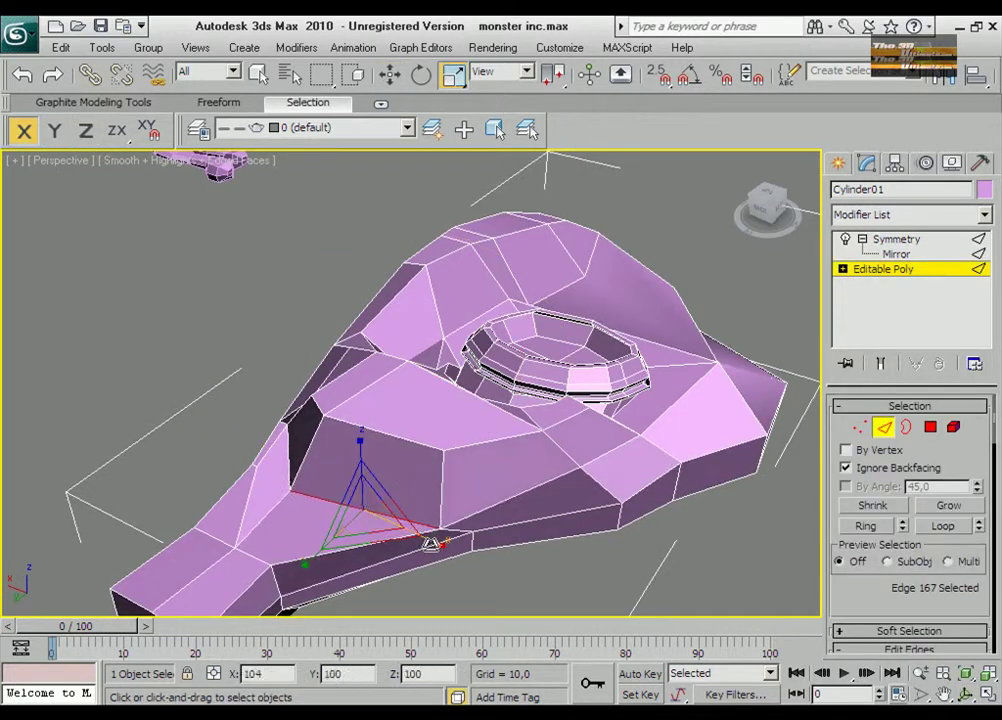
middle_click_drag(358, 514, 880, 258, "alt")
left_click(880, 244)
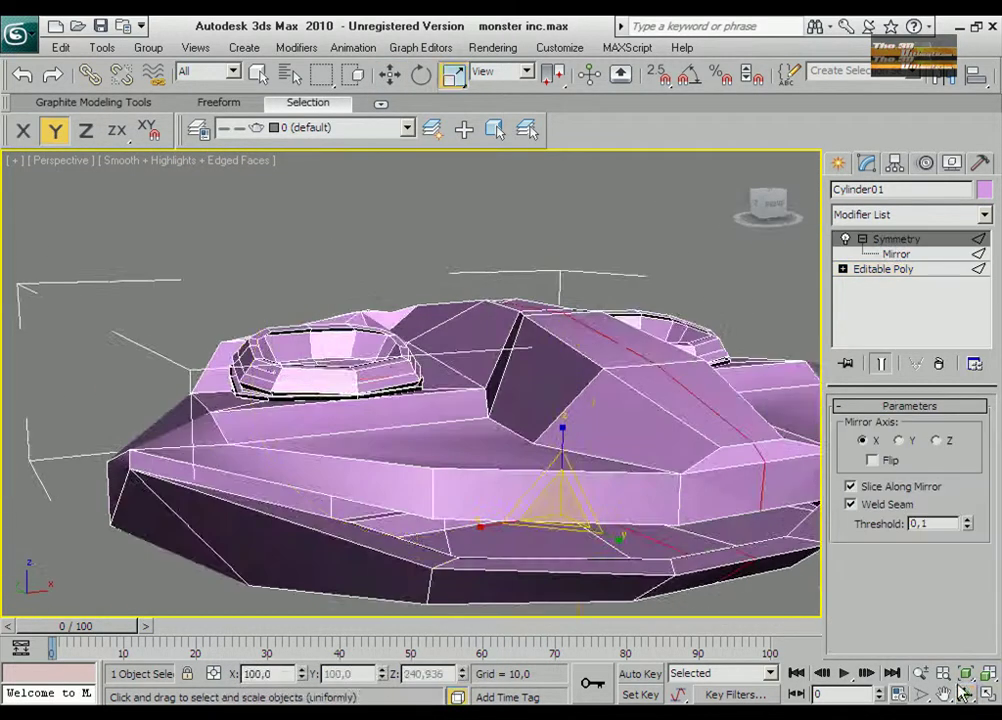
middle_click_drag(385, 403, 633, 432, "alt")
left_click(905, 271)
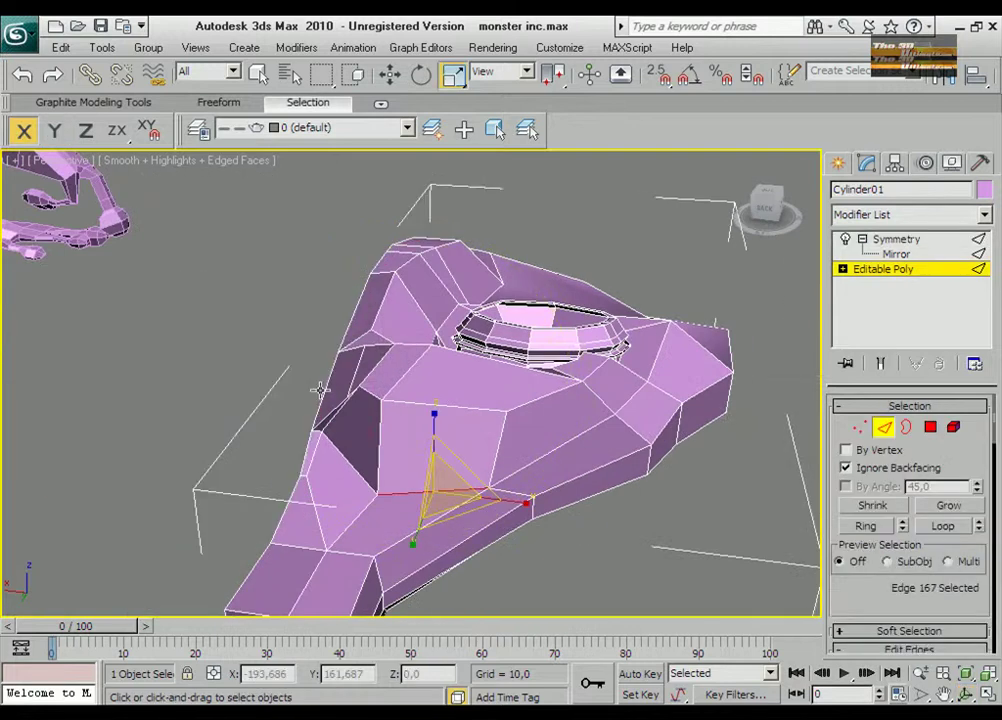
key("w")
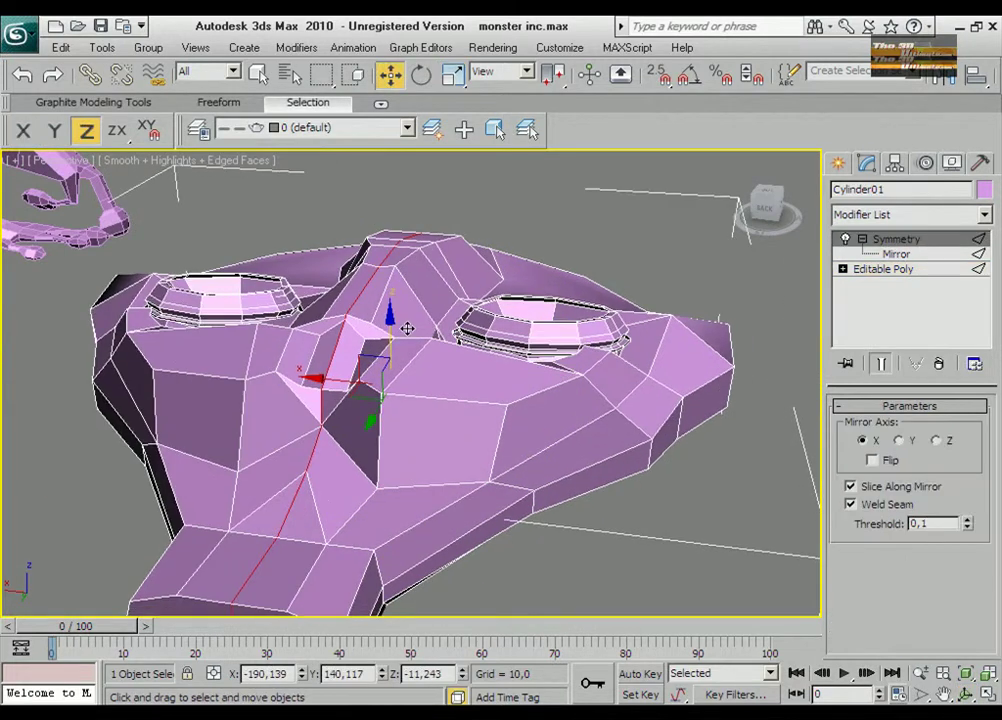
left_click(360, 304)
left_click(896, 239)
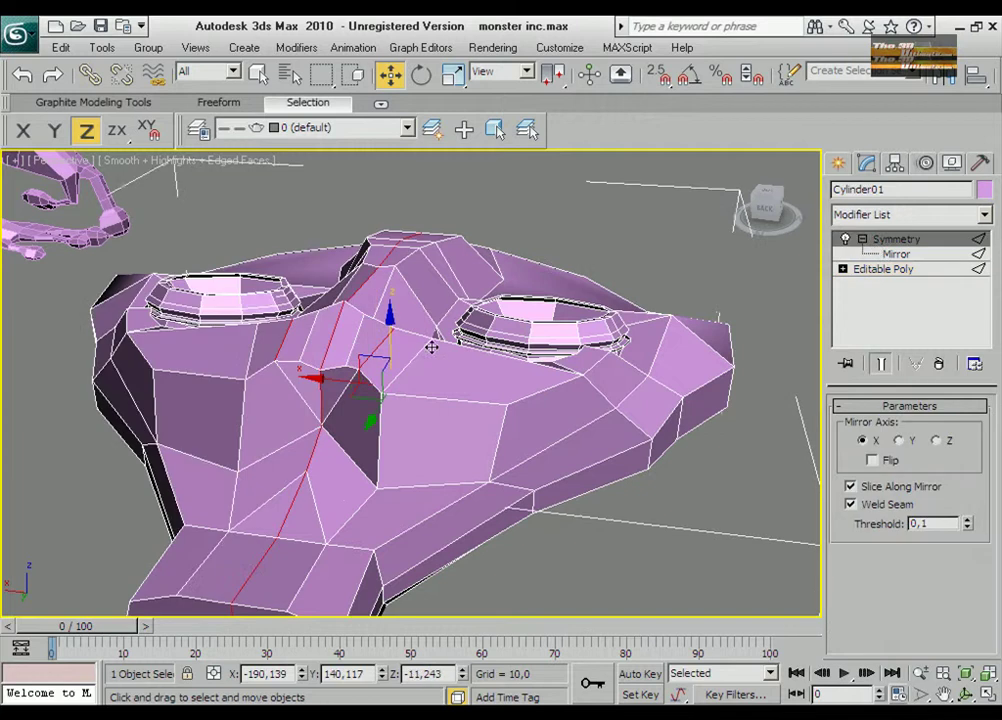
key("alt+w")
key("alt+w")
In Top view, move the two neck vertices along Y and check the mirrored head.
key("t")
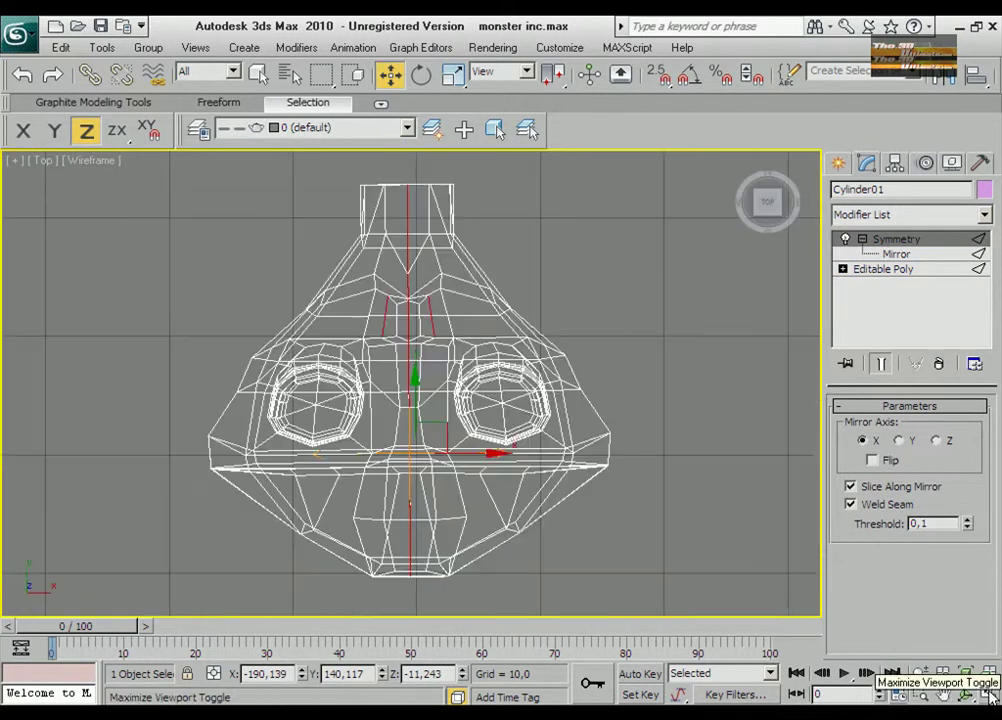
scroll(410, 380, "up", 5)
left_click(883, 269)
key("1")
left_click_drag(414, 402, 342, 458)
key("F6")
left_click(875, 250)
scroll(410, 380, "down", 3)
left_click(883, 269)
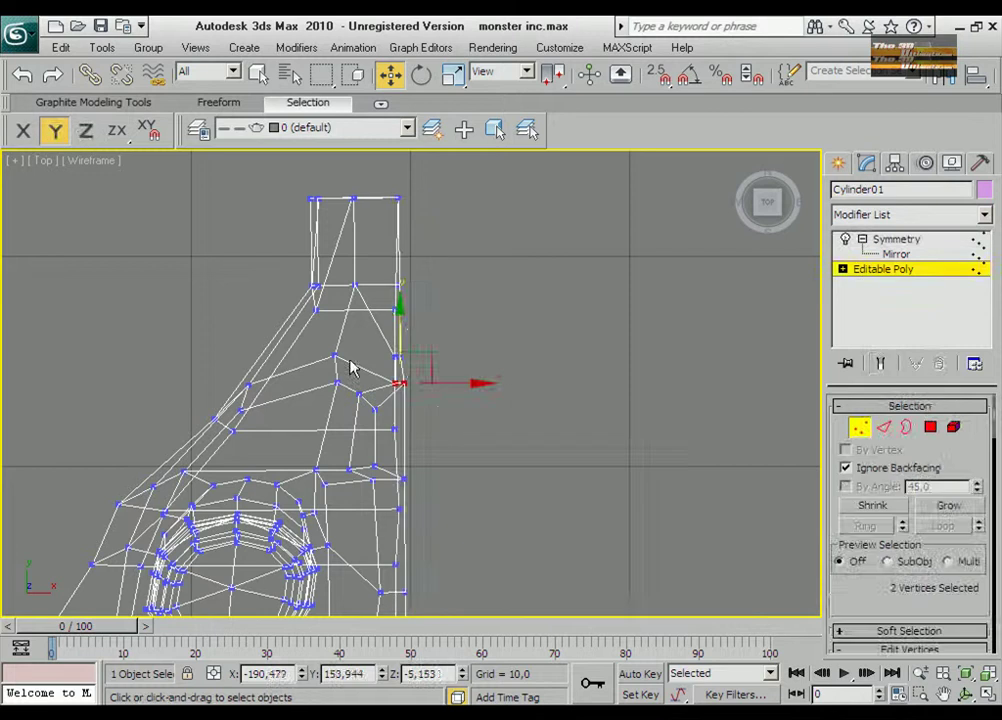
left_click(877, 241)
key("F7")
key("alt+w")
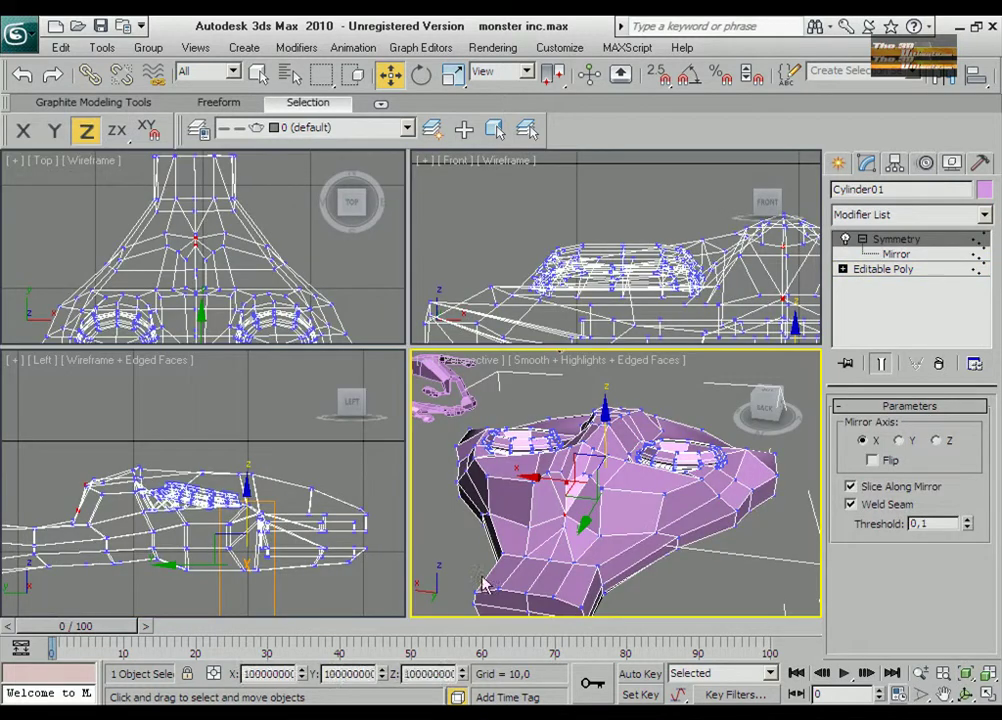
key("alt+w")
Select a vertex beside the eye and a brow edge, then nudge the brow edge along Y.
middle_click_drag(410, 380, 885, 280, "alt")
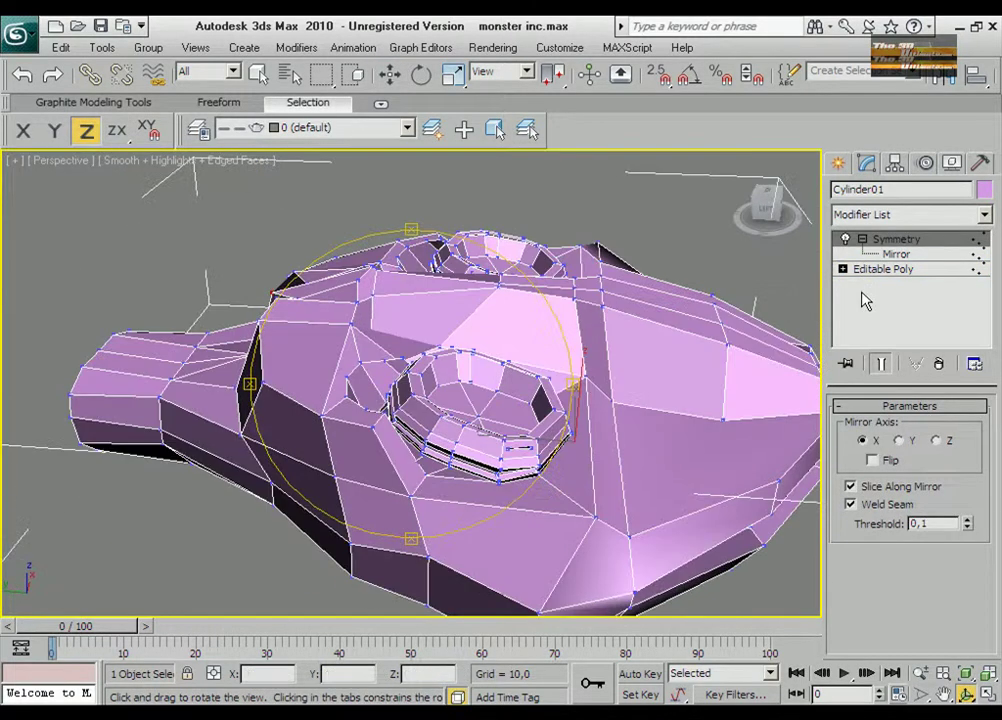
left_click(883, 269)
key("w")
left_click(375, 383)
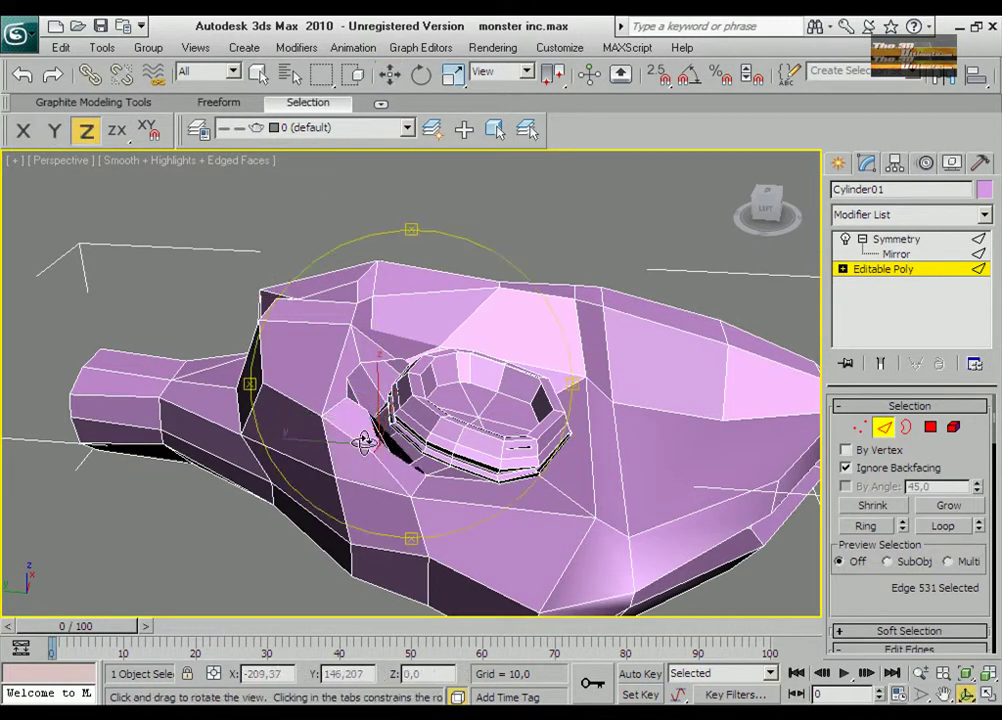
middle_click_drag(510, 420, 320, 407, "alt")
key("1")
left_click(312, 405)
key("F6")
middle_click_drag(278, 457, 330, 420, "alt")
key("2")
left_click(325, 375)
key("F7")
left_click_drag(318, 423, 264, 483)
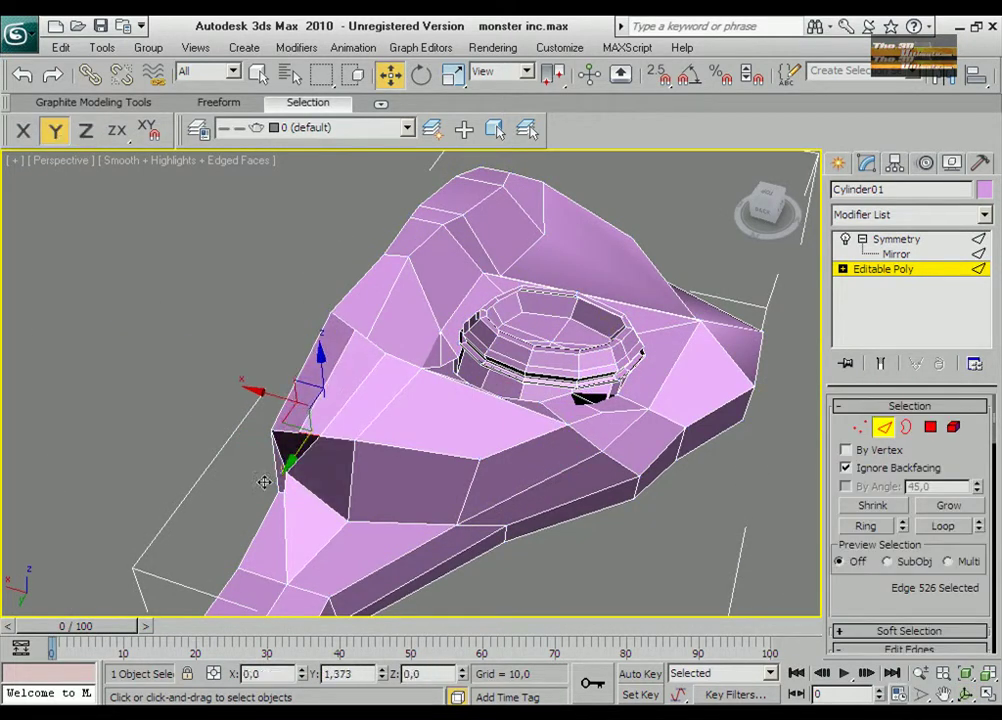
Select a face on top of the head and preview the mirrored result.
left_click(970, 239)
left_click(883, 269)
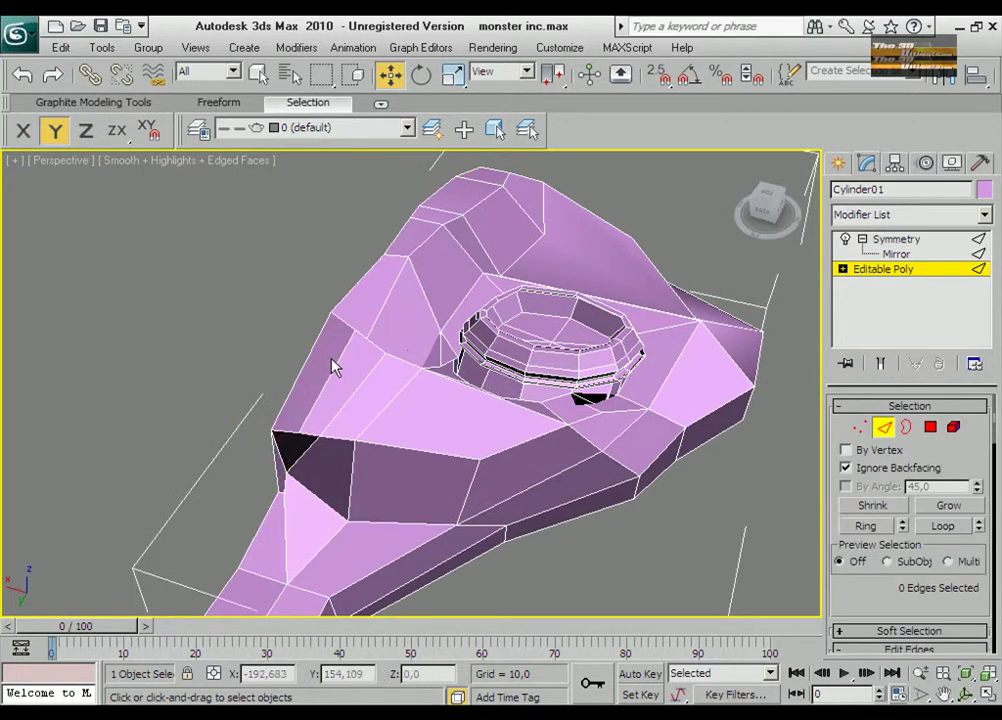
key("4")
left_click(315, 372)
scroll(910, 480, "down", 5)
scroll(910, 480, "down", 5)
scroll(910, 480, "down", 2)
left_click(897, 240)
middle_click_drag(463, 505, 538, 380, "alt")
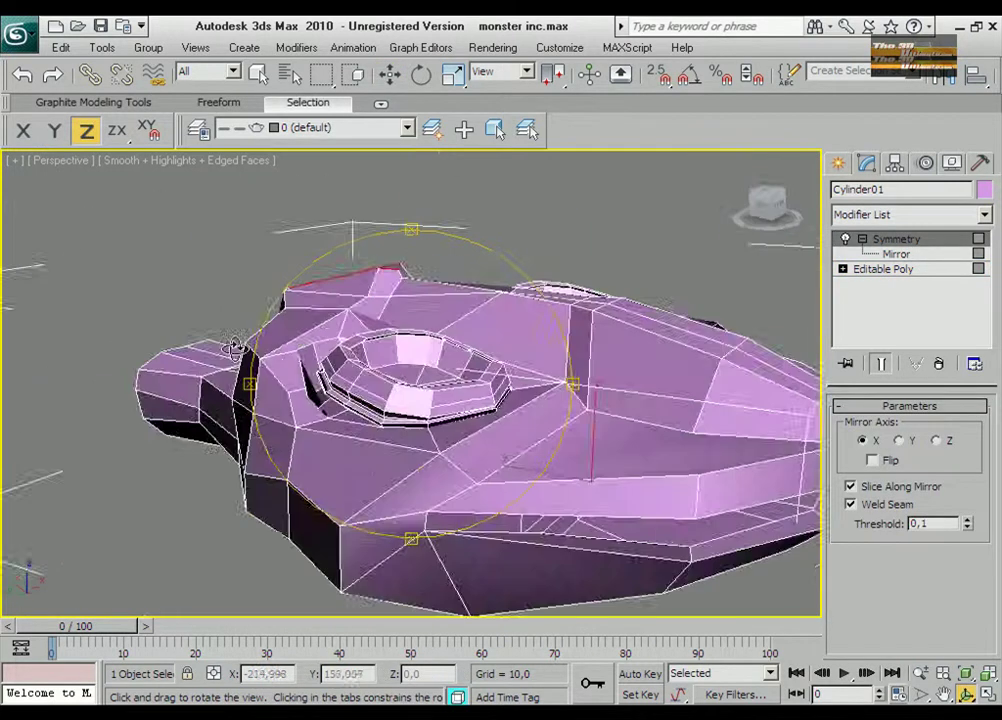
Pull the top face upward and attempt an extrude, toggling wireframe display.
key("w")
left_click(883, 269)
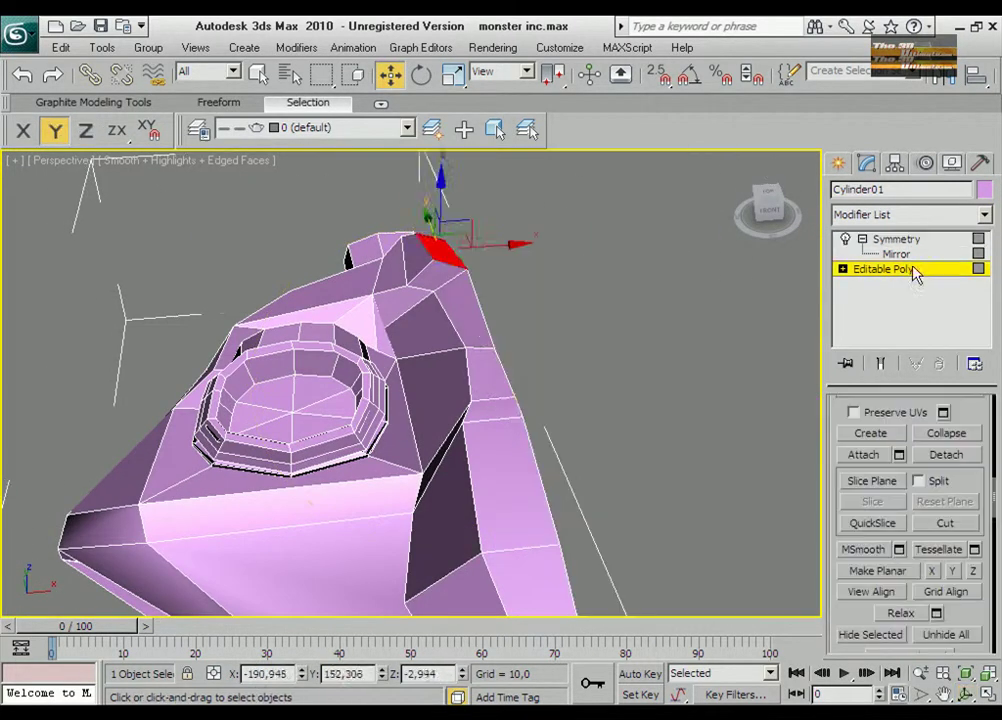
left_click_drag(480, 409, 498, 378)
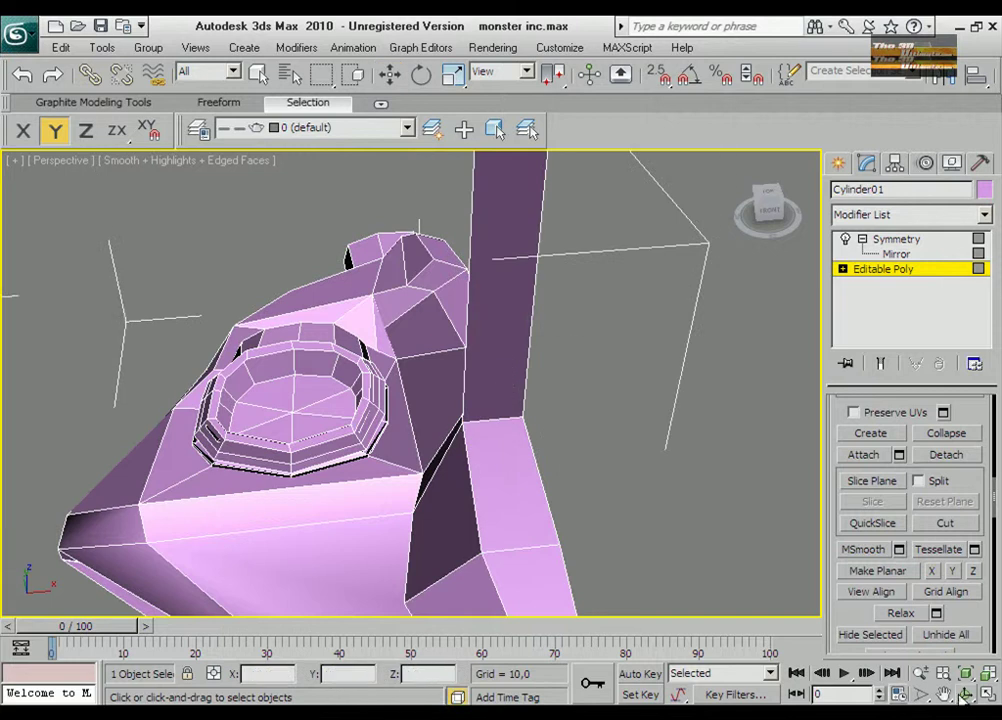
middle_click_drag(506, 468, 595, 508, "alt")
key("w")
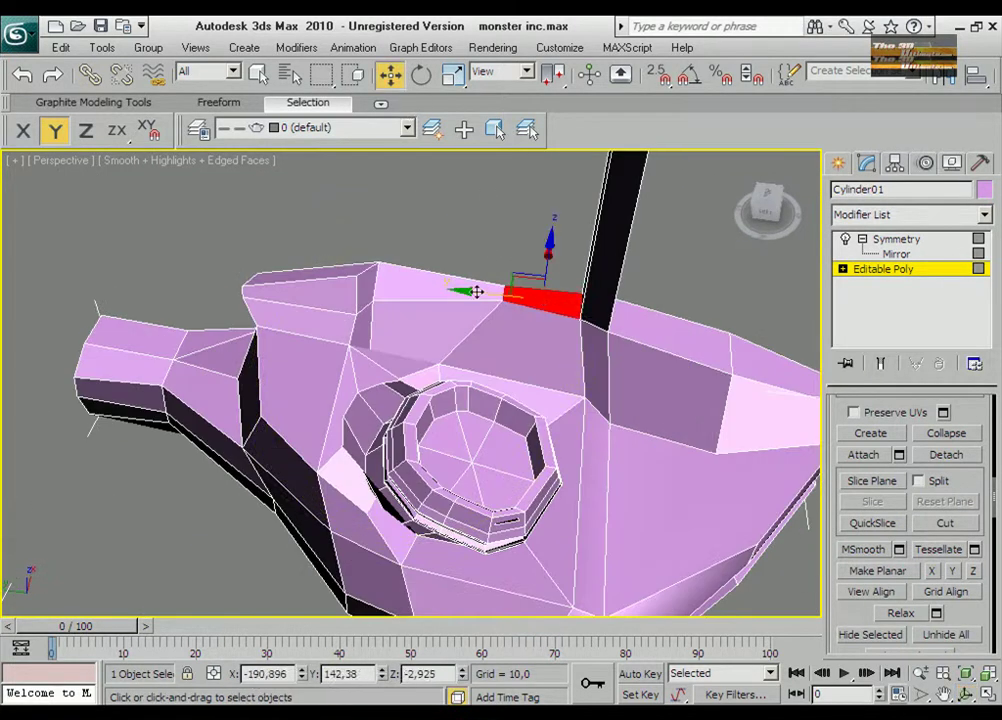
right_click(544, 301)
left_click(555, 303)
right_click(552, 299)
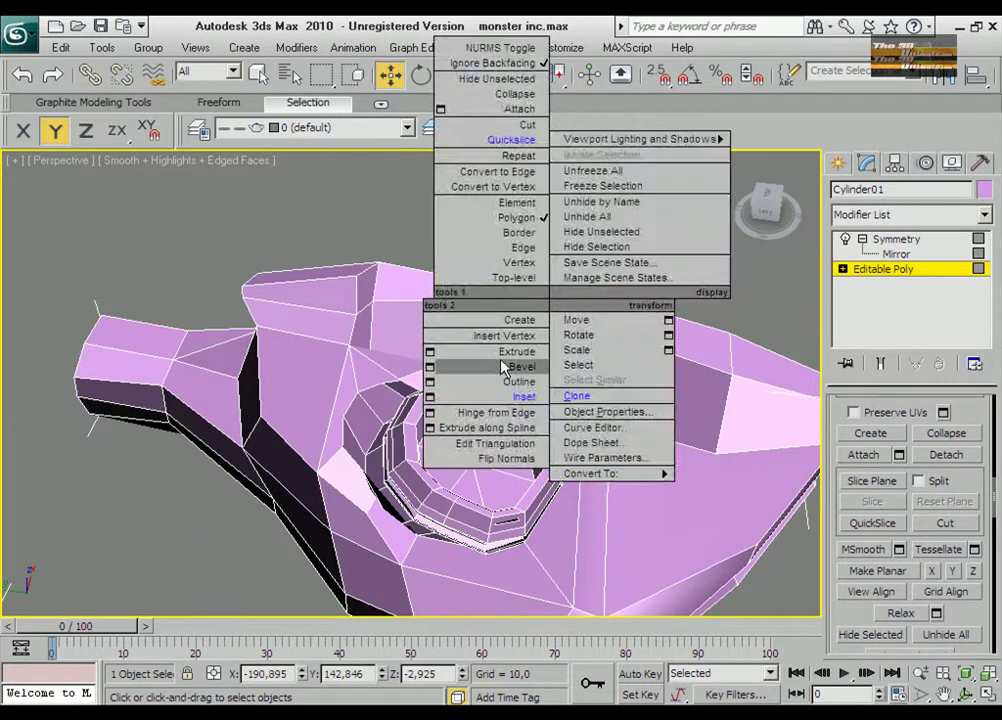
left_click(424, 20)
scroll(440, 300, "down", 3)
scroll(440, 300, "down", 4)
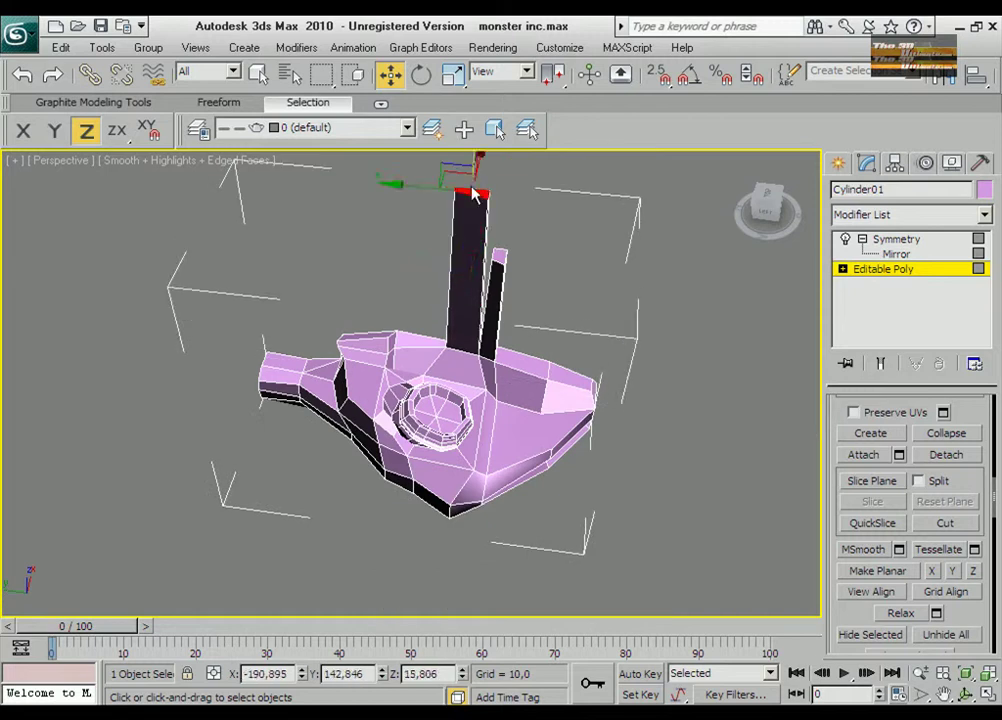
scroll(441, 380, "up", 5)
key("F3")
key("2")
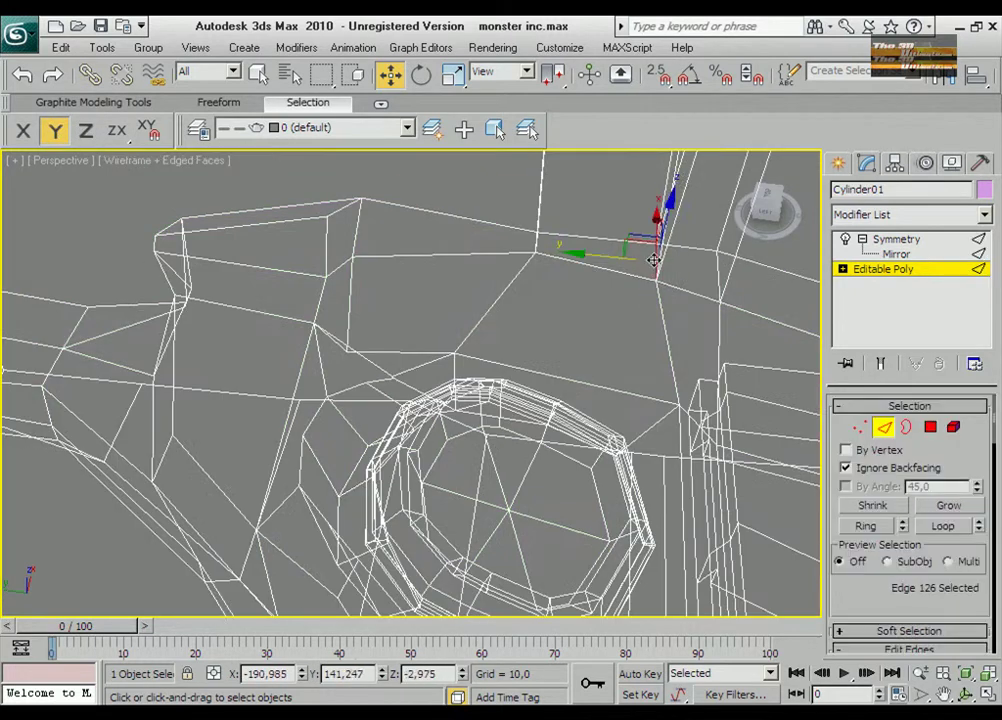
key("alt+c")
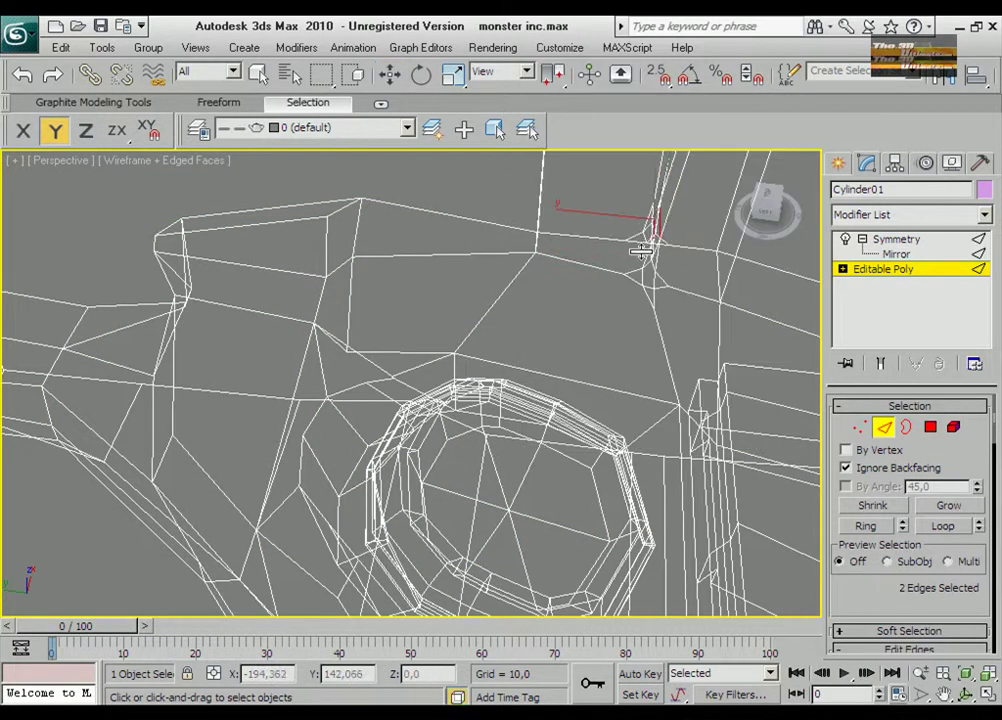
key("F3")
Extrude the top polygon, inset it, and raise it into a tall column.
left_click(930, 427)
key("e")
scroll(420, 330, "down", 5)
right_click(416, 320)
left_click(385, 372)
left_click_drag(410, 380, 414, 302)
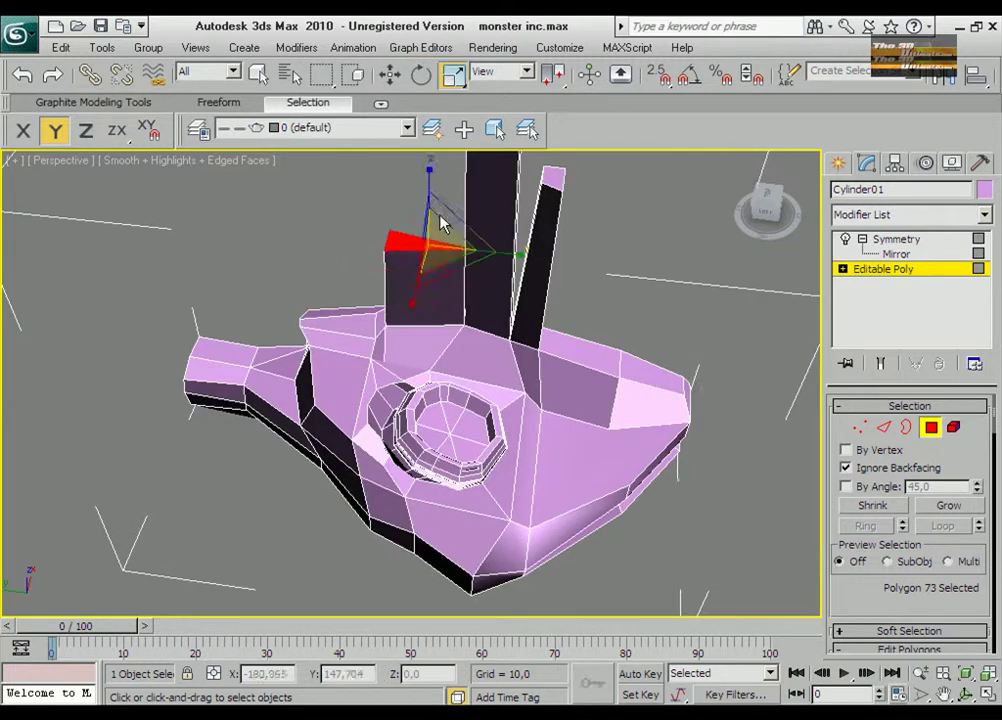
key("r")
scroll(899, 510, "down", 3)
left_click(899, 575)
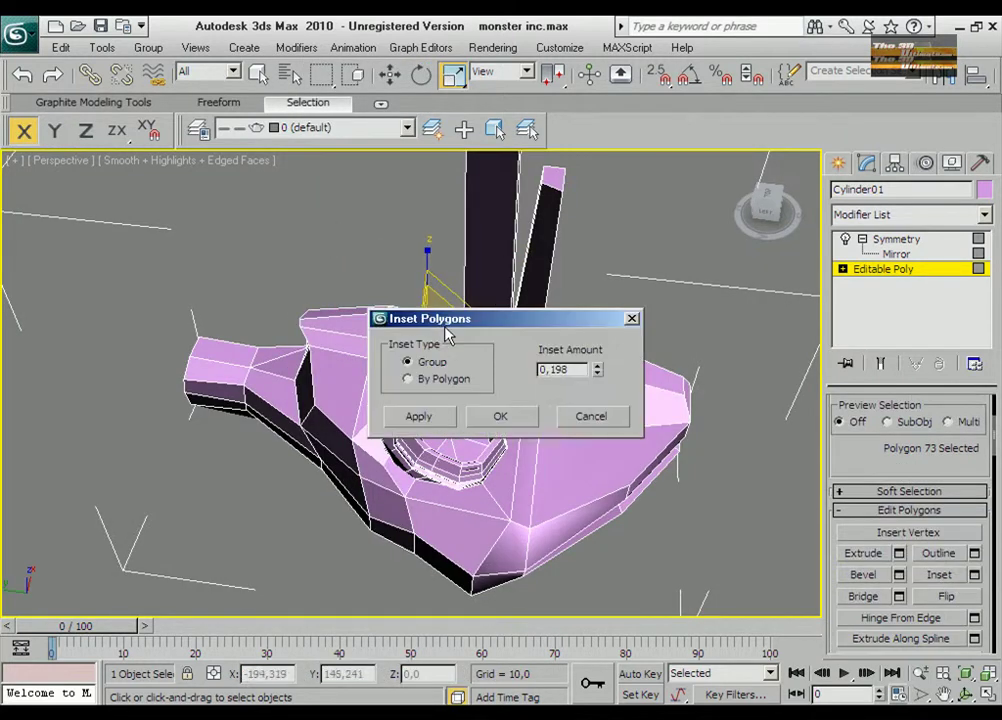
left_click(500, 416)
key("w")
left_click_drag(416, 225, 334, 160)
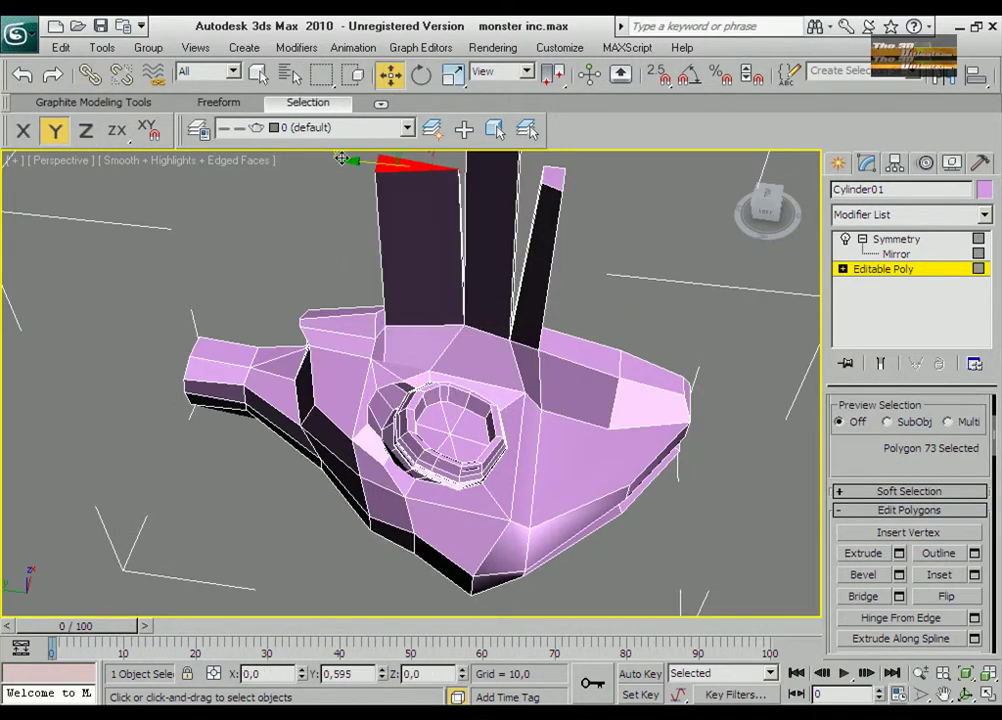
Switch to an enlarged Left view centred on the head.
left_click(985, 695)
right_click(200, 500)
key("alt+w")
mouse_move(680, 370)
middle_mouse_down()
mouse_move(605, 465)
mouse_move(543, 461)
middle_mouse_up()
In Left view, raise a strand's top vertex and select the strand vertex rows.
key("1")
scroll(302, 425, "up", 3)
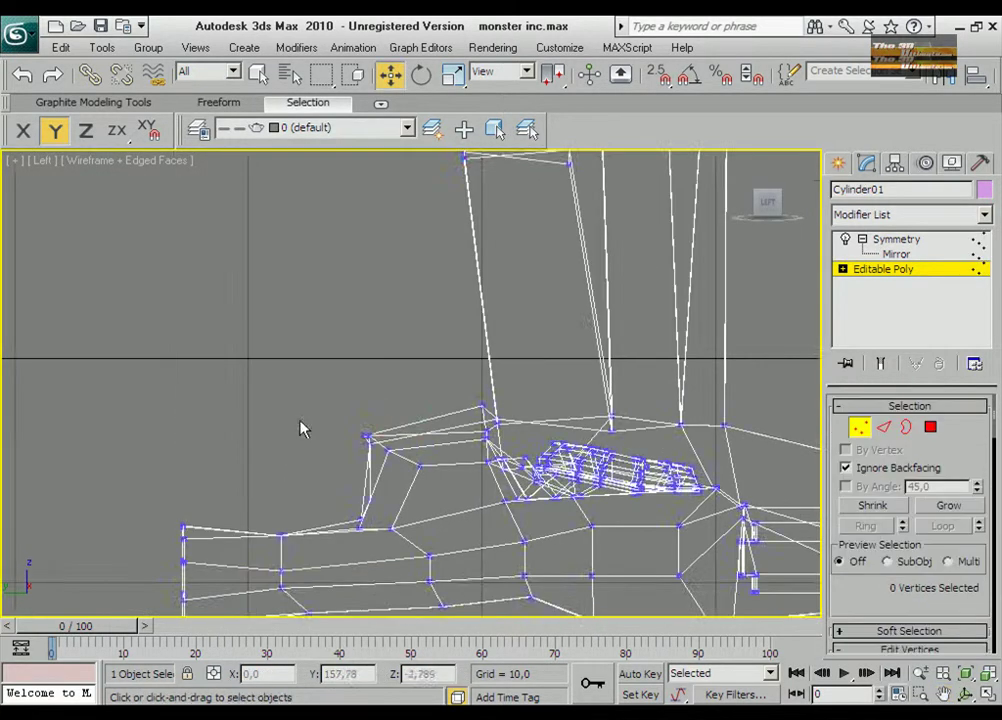
scroll(391, 286, "up", 2)
middle_click_drag(391, 286, 360, 432)
left_click(332, 441)
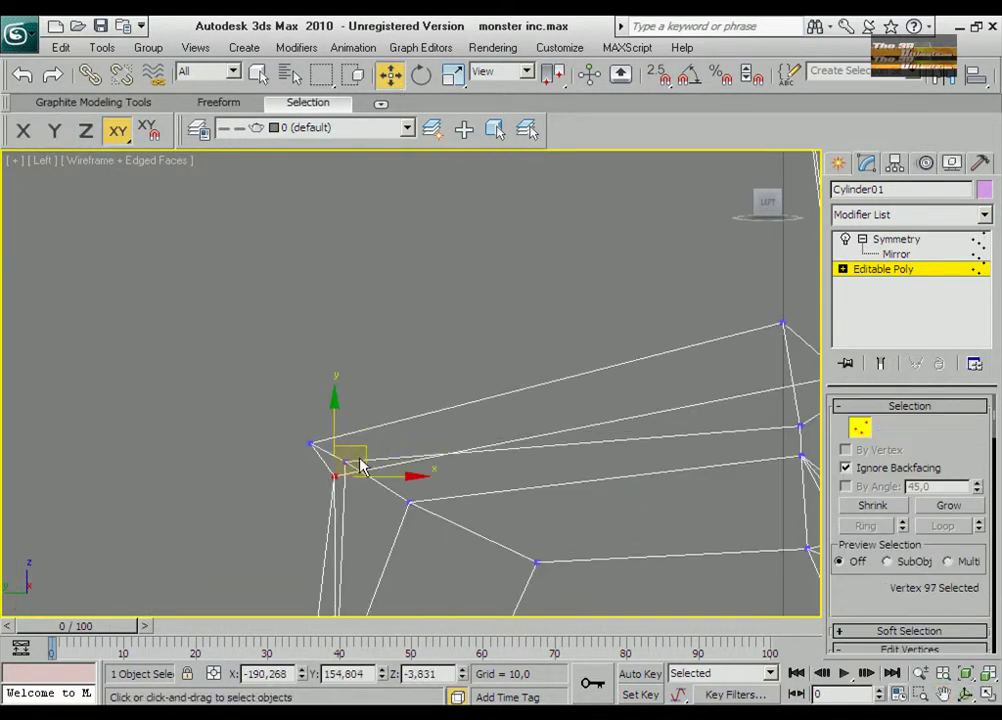
scroll(335, 565, "down", 2)
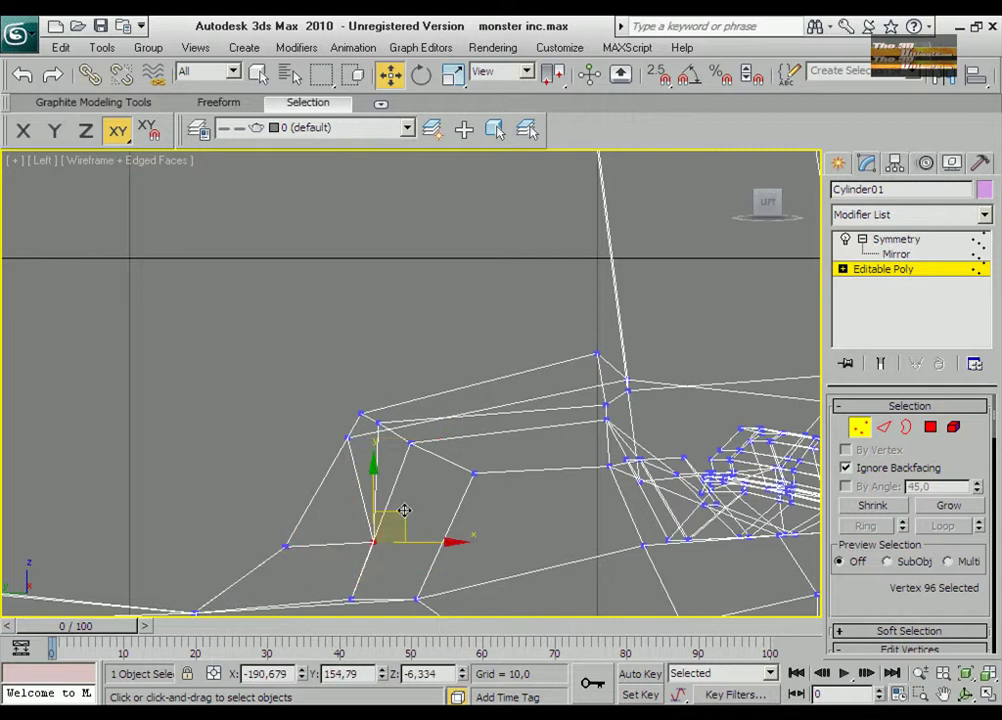
left_click(390, 424)
scroll(390, 424, "down", 2)
scroll(783, 533, "down", 2)
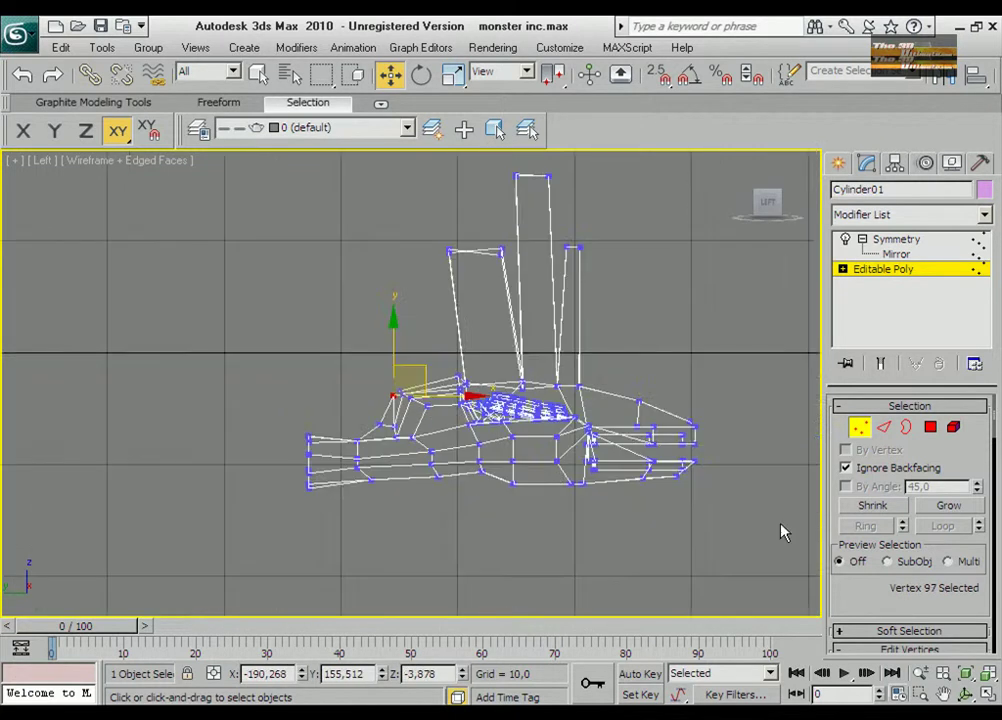
left_click(945, 697)
scroll(437, 360, "up", 3)
left_click_drag(420, 356, 418, 338)
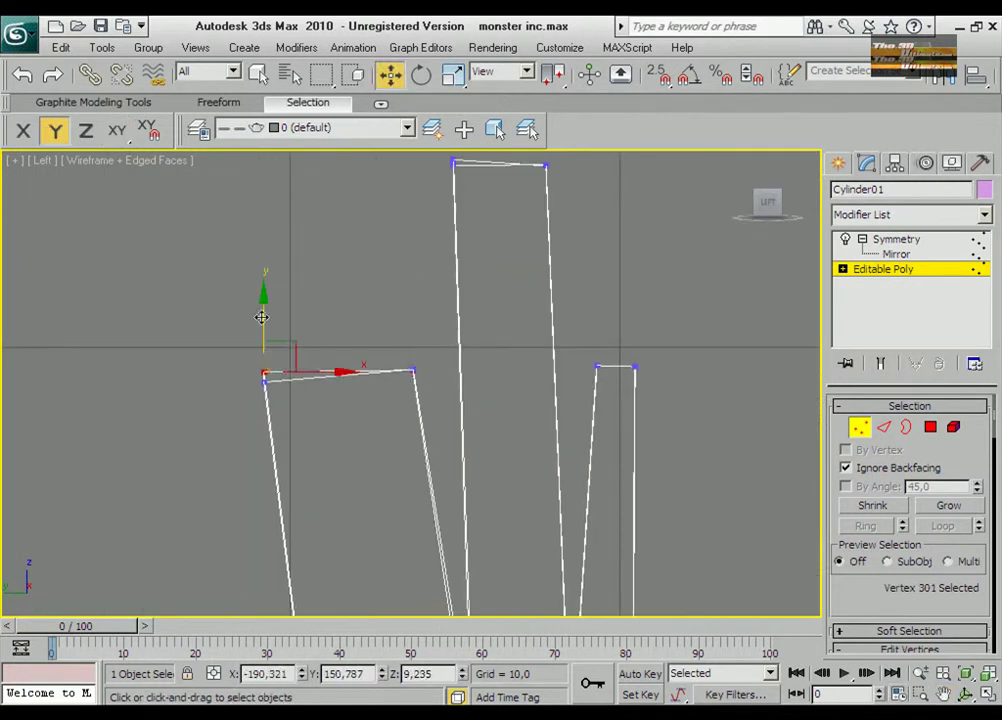
scroll(414, 358, "down", 3)
scroll(414, 358, "up", 3)
scroll(425, 331, "down", 3)
right_click(199, 435)
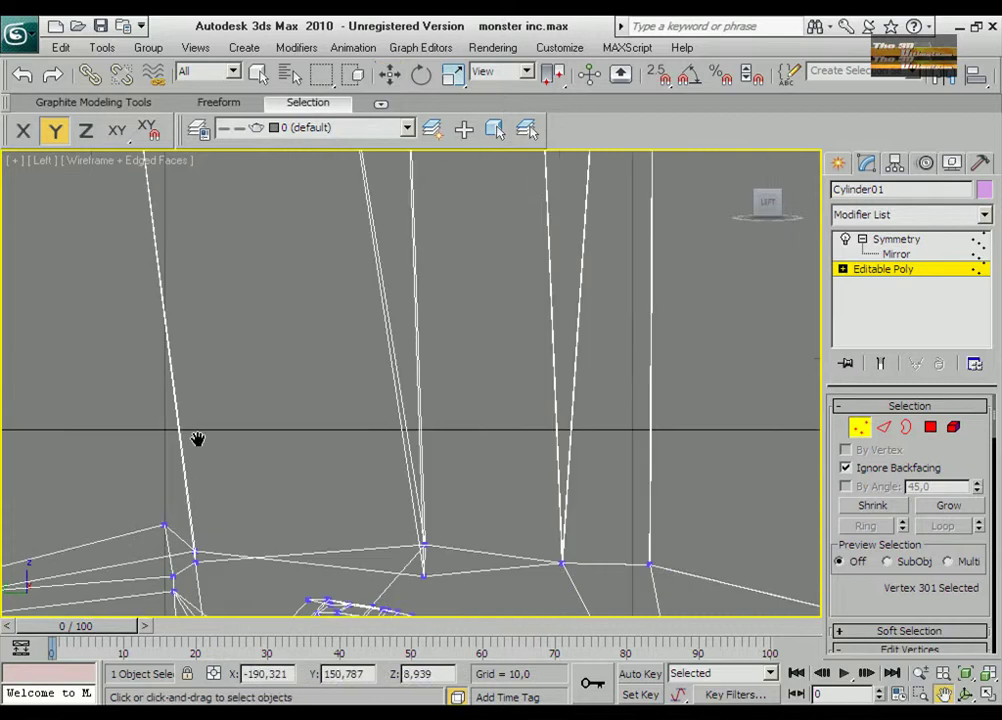
left_click(221, 499)
left_click_drag(680, 380, 217, 472)
scroll(217, 472, "down", 2)
scroll(330, 388, "down", 2)
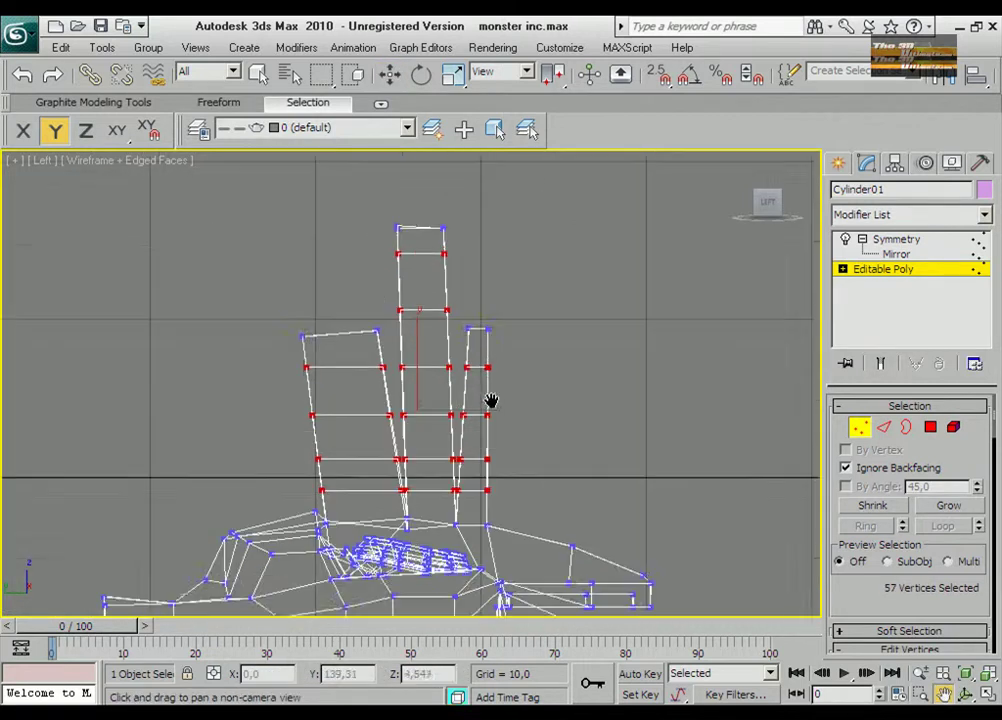
Shift the strand rows sideways and bend the short strand outward.
middle_click_drag(490, 402, 284, 396)
scroll(449, 372, "up", 2)
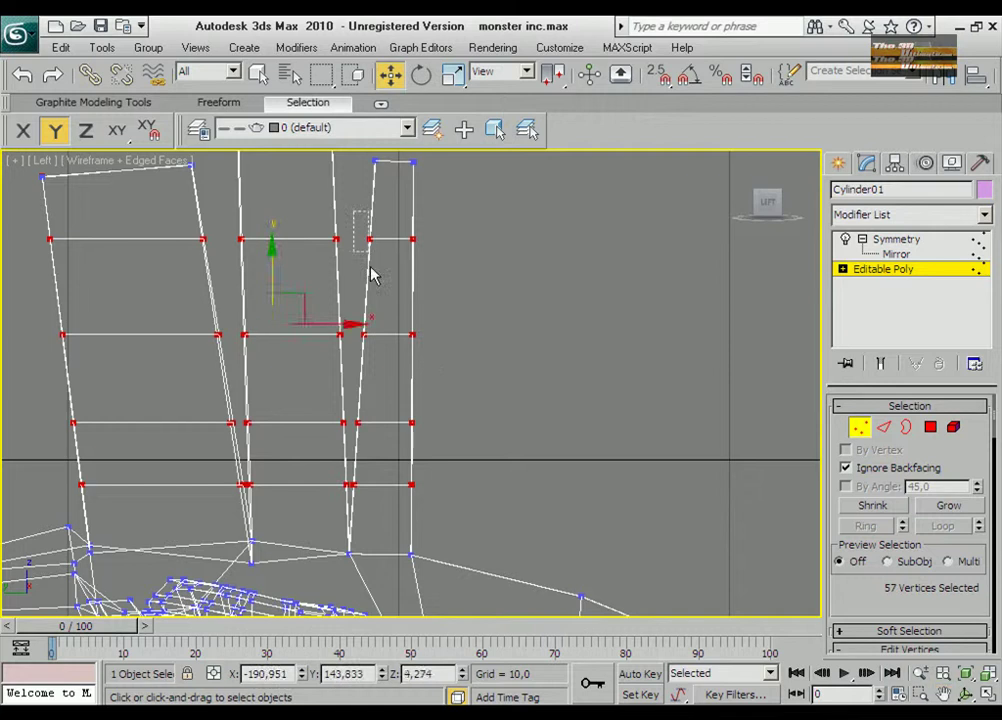
left_click_drag(468, 353, 521, 353)
scroll(363, 502, "up", 2)
left_click(291, 586)
left_click_drag(291, 586, 410, 580)
scroll(432, 436, "down", 2)
left_click(416, 340)
left_click(420, 423, "ctrl")
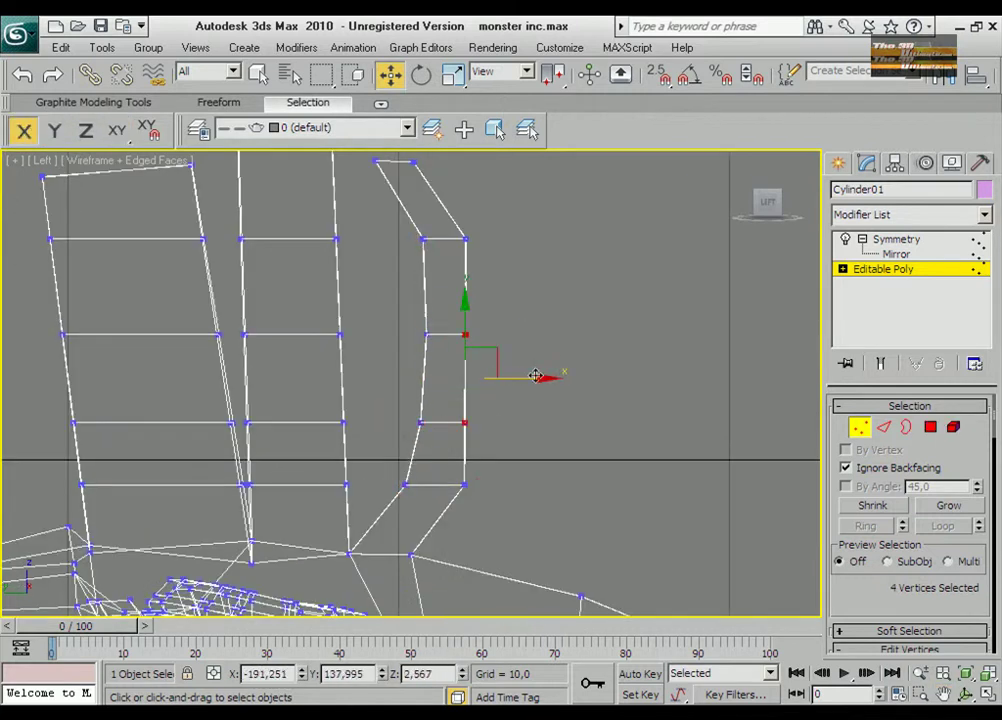
scroll(366, 306, "down", 3)
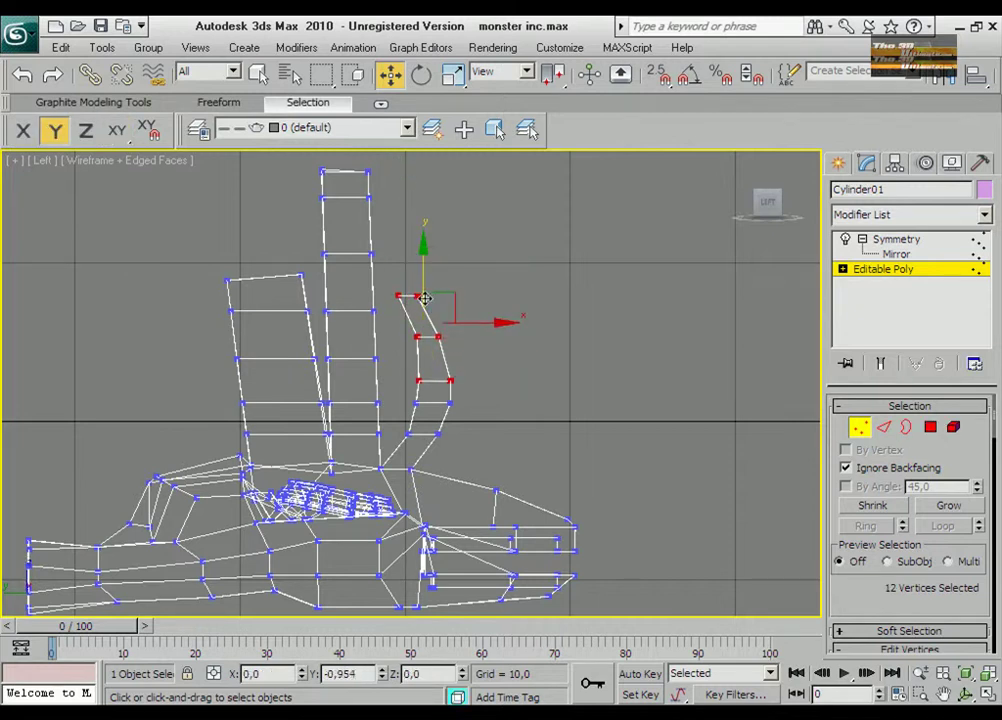
scroll(419, 431, "up", 3)
left_click(488, 423, "ctrl")
scroll(373, 284, "down", 2)
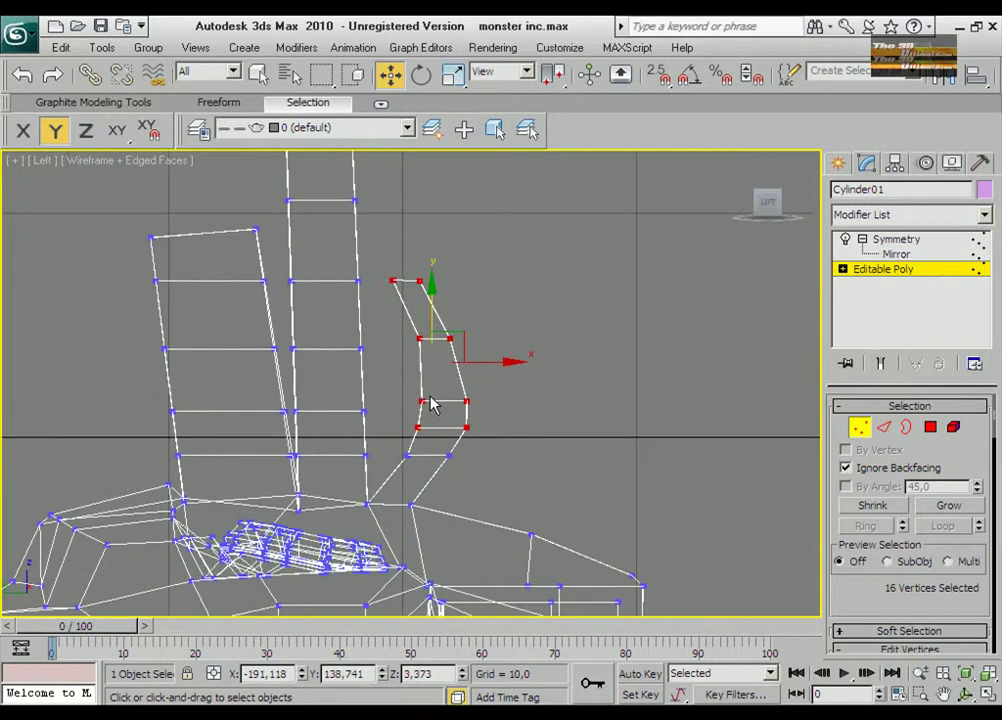
scroll(380, 197, "down", 1)
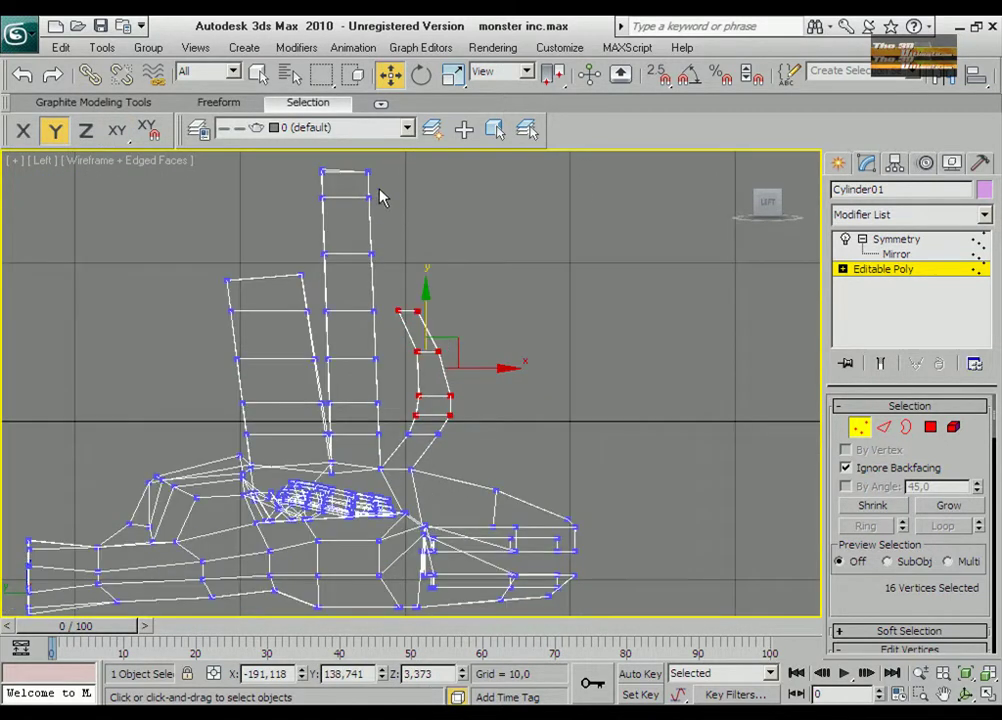
Lower the middle strand, tilt its top down, bend the tips, and check the mirror.
left_click(383, 410)
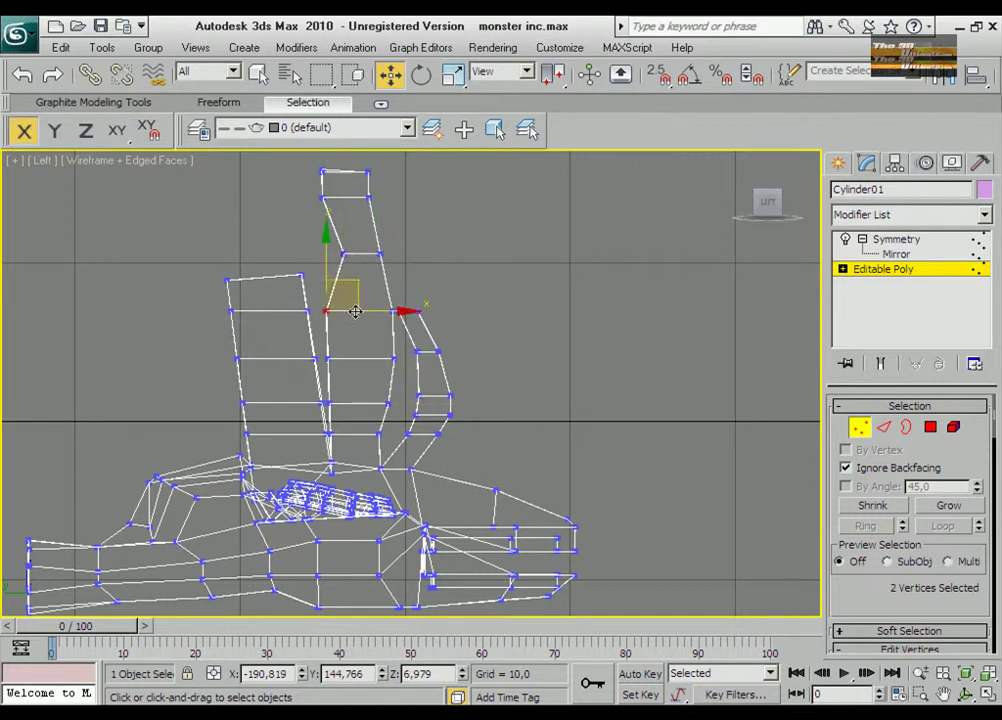
scroll(325, 327, "up", 2)
scroll(390, 347, "up", 1)
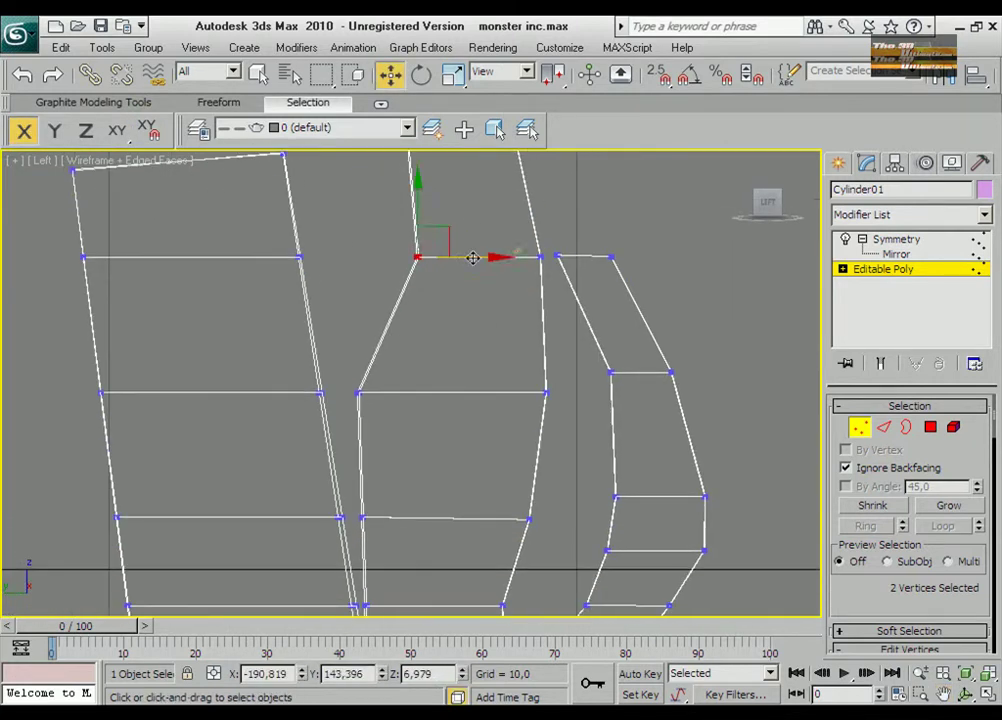
left_click_drag(517, 398, 508, 525)
scroll(555, 418, "down", 2)
scroll(380, 340, "up", 1)
scroll(558, 443, "up", 2)
left_click_drag(558, 443, 288, 288)
left_click_drag(393, 328, 393, 366)
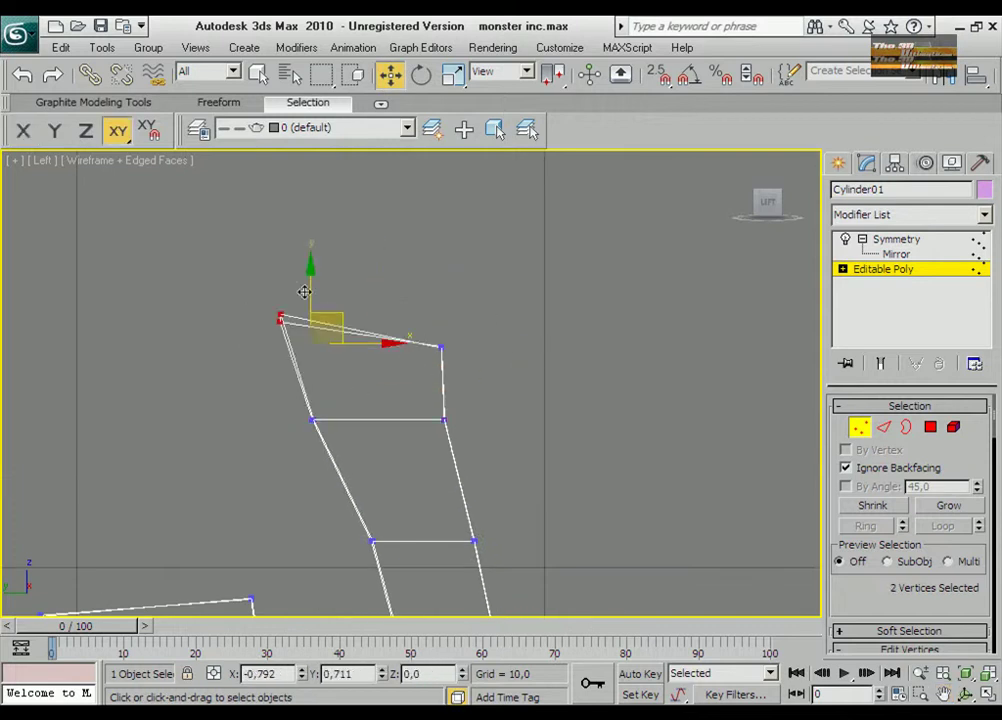
scroll(299, 298, "down", 2)
scroll(474, 402, "up", 3)
middle_click_drag(474, 402, 489, 418)
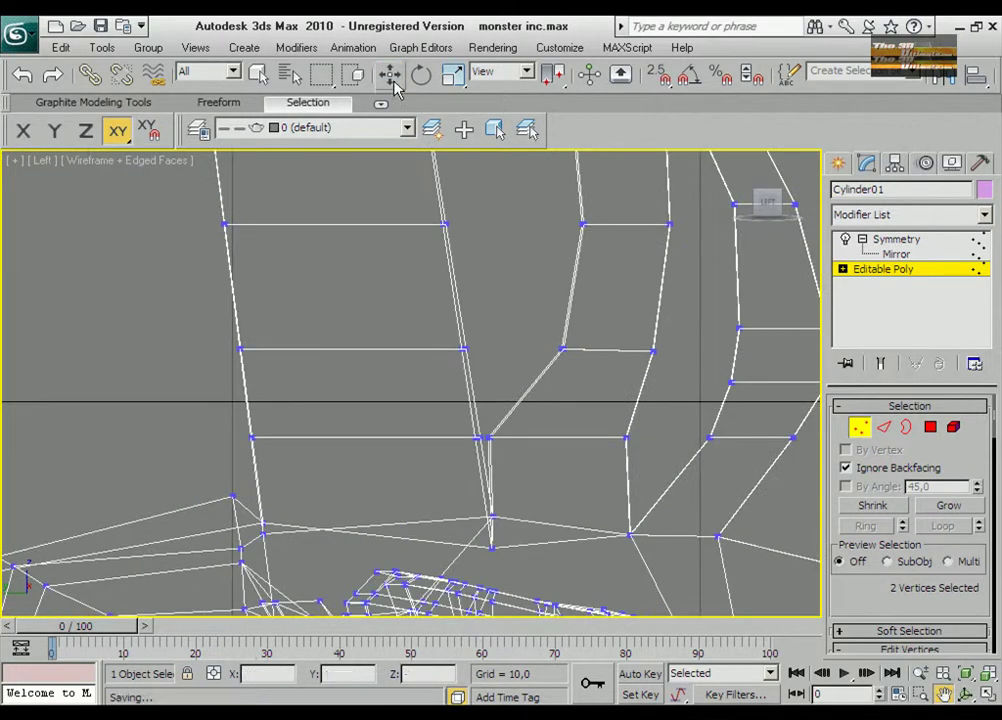
scroll(494, 306, "down", 2)
scroll(494, 306, "down", 2)
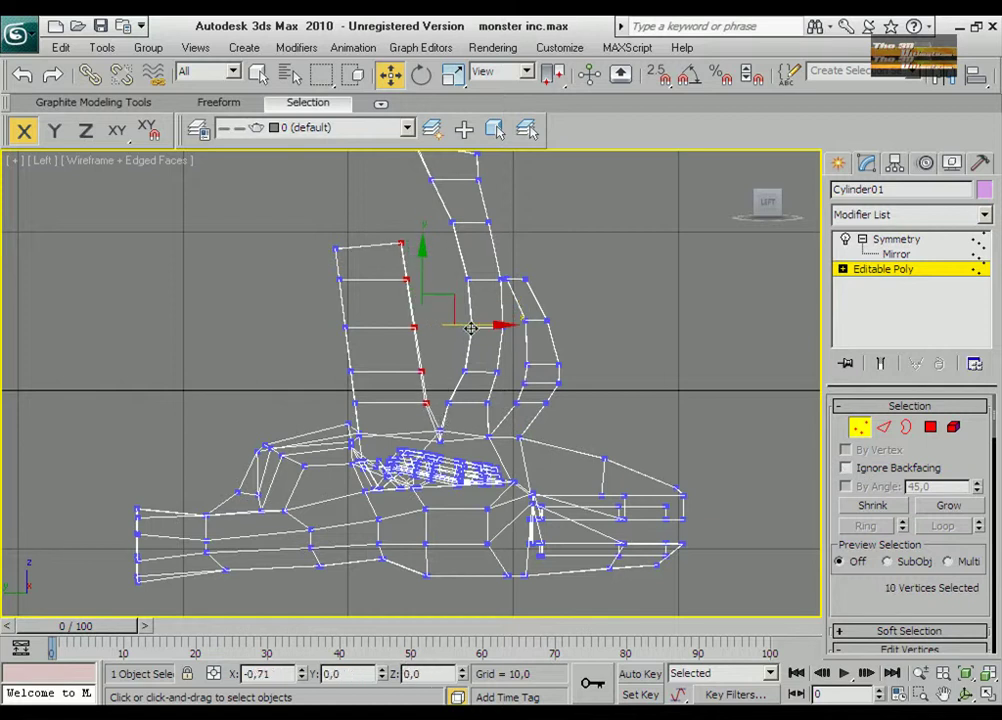
left_click_drag(466, 328, 446, 328)
scroll(313, 330, "up", 2)
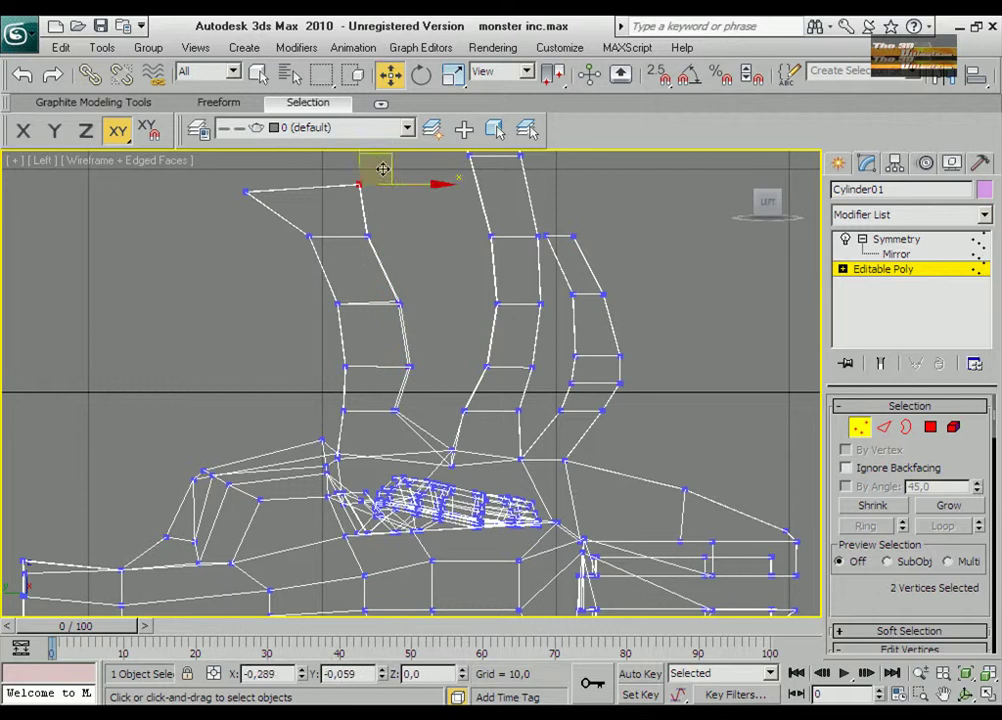
left_click_drag(395, 402, 398, 400)
scroll(420, 309, "down", 3)
left_click(896, 239)
left_click(966, 695)
key("alt+w")
Select a strand's top vertices in the enlarged front view.
mouse_move(250, 450)
left_mouse_down()
mouse_move(283, 400)
mouse_move(367, 390)
left_mouse_up()
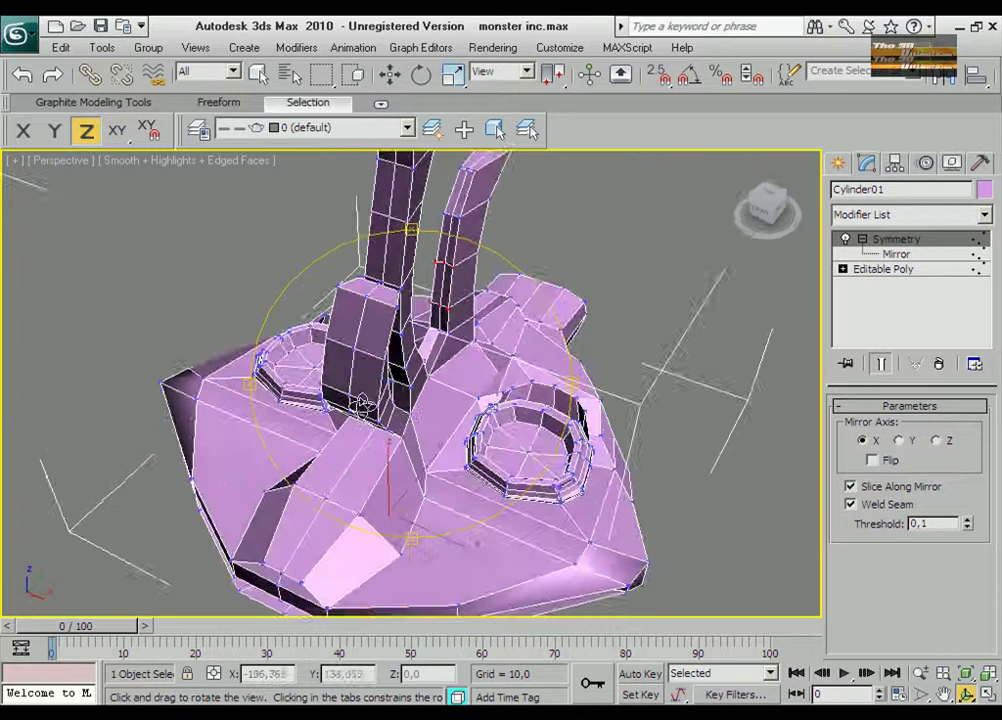
key("alt+w")
key("alt+w")
scroll(472, 400, "down", 3)
left_click_drag(440, 293, 440, 293)
key("w")
key("alt+w")
key("alt+w")
Nudge the strand tip vertices down in Perspective and inspect the mirrored head.
key("ctrl+r")
left_click_drag(499, 507, 428, 405)
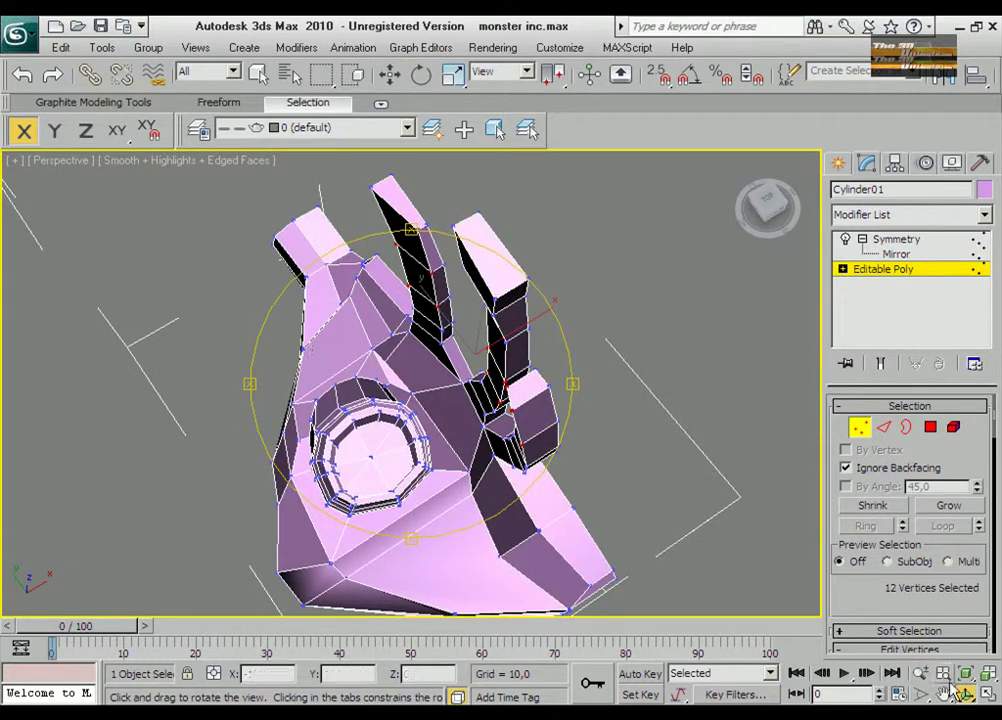
scroll(493, 357, "up", 3)
middle_click_drag(430, 300, 493, 357)
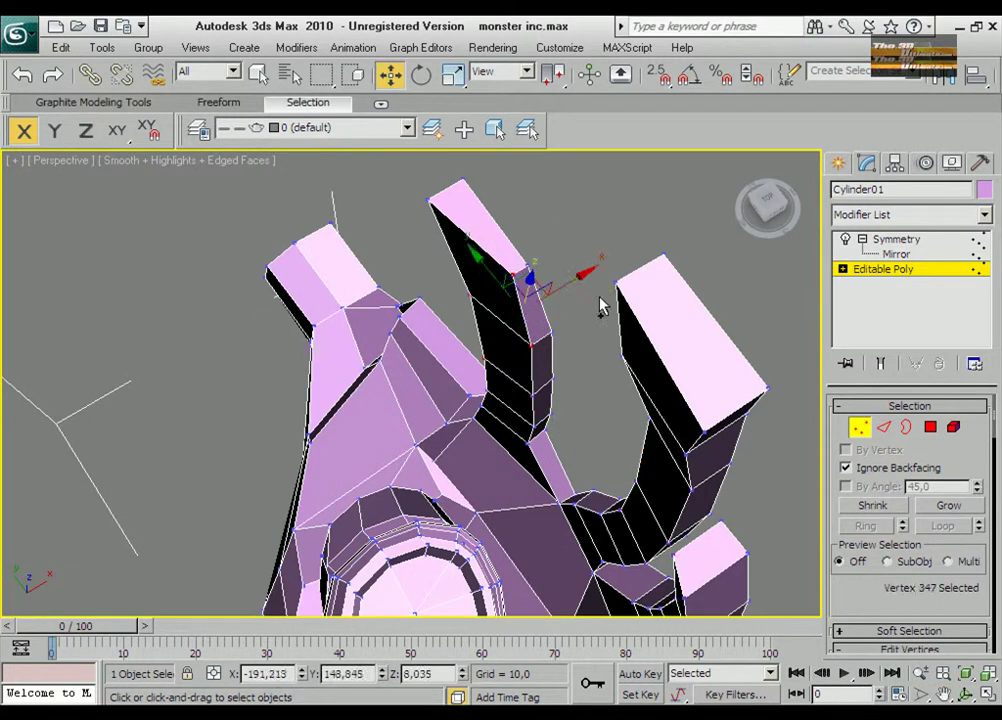
left_click_drag(576, 284, 547, 301)
left_click(903, 247)
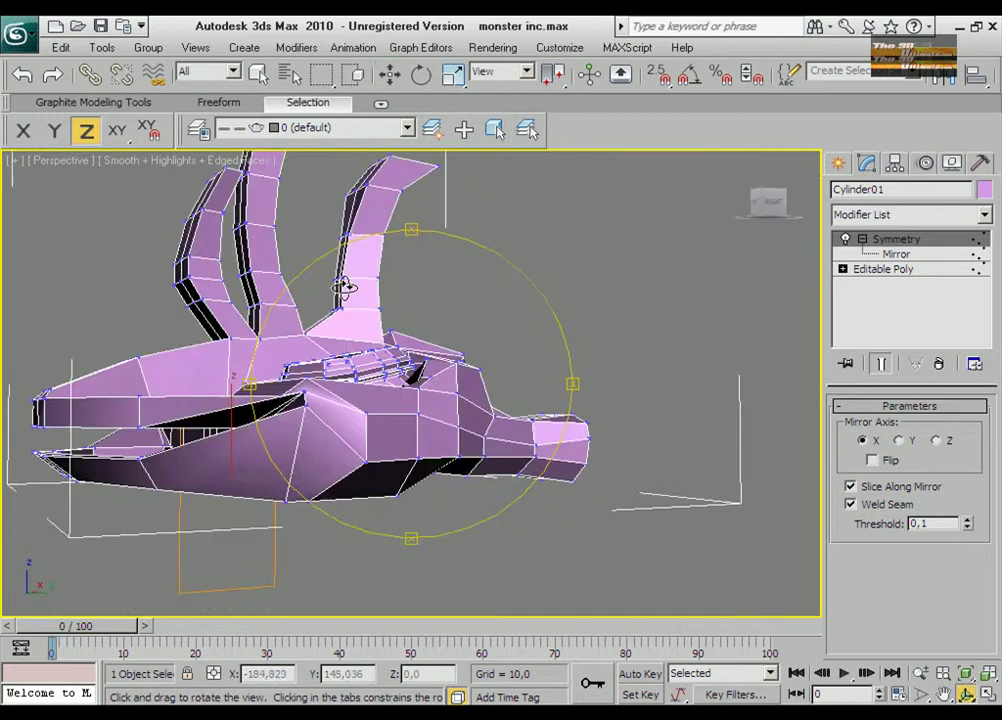
left_click_drag(454, 313, 409, 235)
key("alt+w")
scroll(200, 250, "down", 5)
Rotate the head 90° about Z in the enlarged Top view.
key("alt+w")
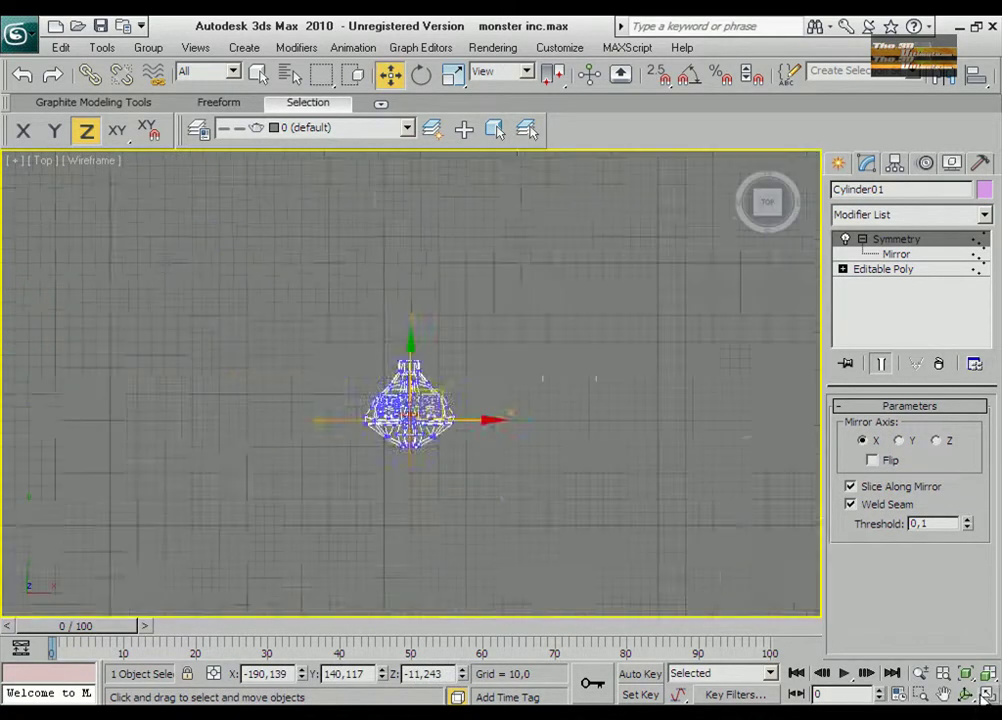
mouse_move(589, 351)
middle_mouse_down()
mouse_move(432, 313)
mouse_move(544, 249)
middle_mouse_up()
left_click(390, 74)
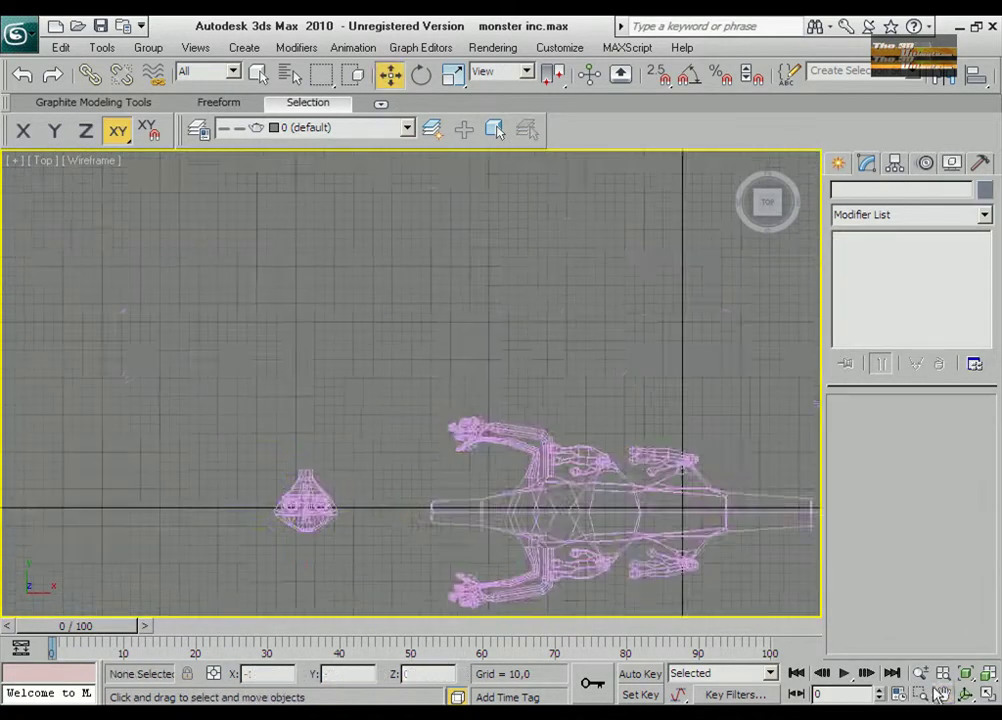
scroll(390, 90, "up", 5)
left_click(420, 76)
left_click_drag(192, 345, 163, 425)
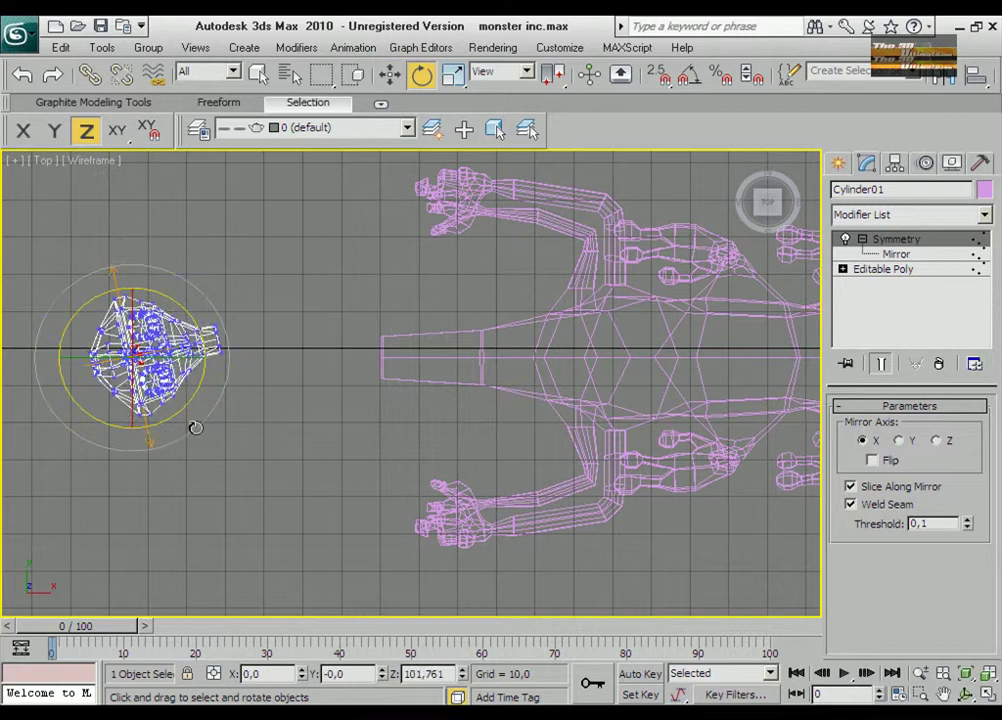
Widen the head along Y and slide it along X toward the neck.
left_click(453, 74)
left_click_drag(213, 356, 427, 248)
left_click(390, 74)
left_click_drag(180, 357, 250, 357)
Raise the head along Y in the Left view to neck height.
key("alt+w")
middle_click(224, 474)
key("alt+w")
key("z")
middle_click_drag(335, 285, 335, 300)
scroll(335, 300, "down", 5)
left_click(390, 74)
left_click_drag(413, 350, 413, 201)
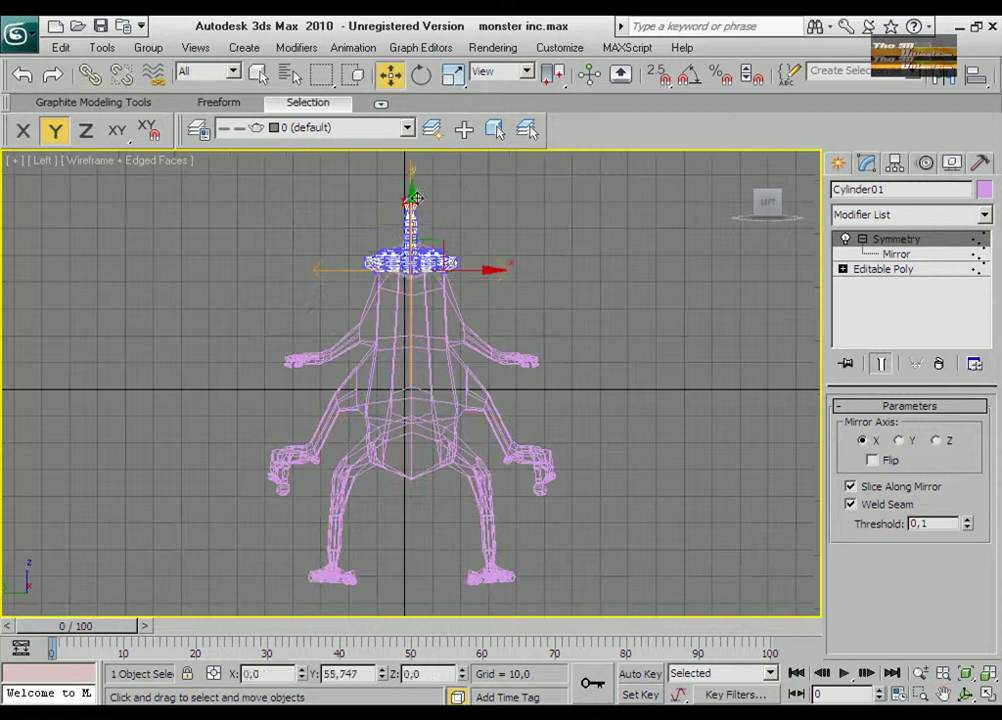
Frame the head and neck in Perspective, then select the body's modifier in Edge mode.
left_click(987, 697)
left_click(987, 697)
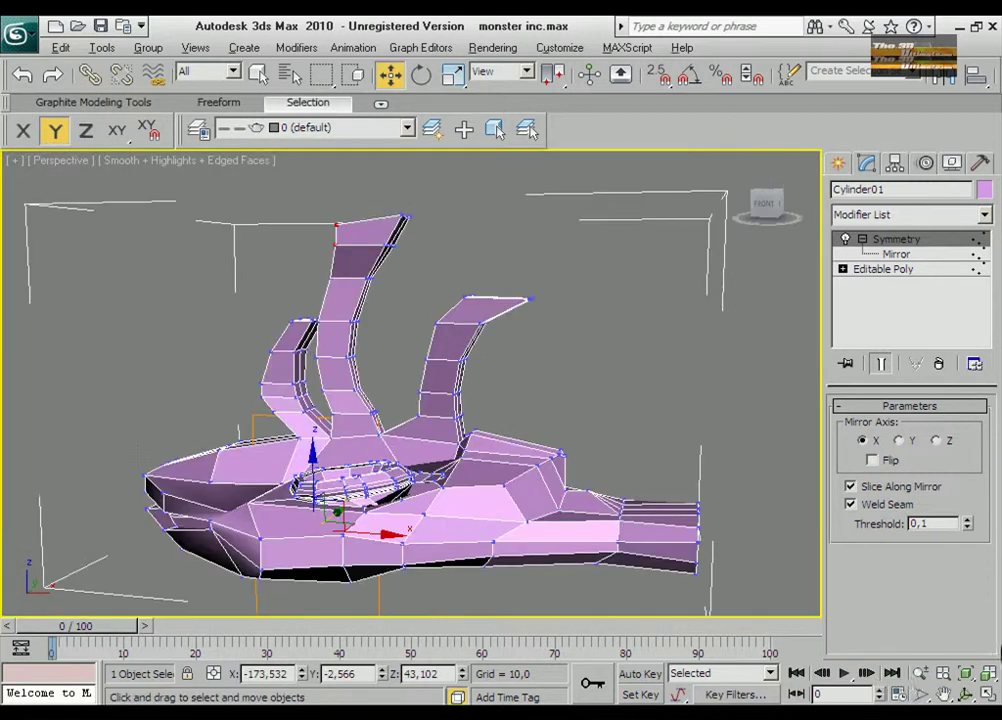
left_click(920, 673)
left_click_drag(668, 427, 662, 503)
scroll(687, 514, "up", 2)
middle_click_drag(687, 514, 441, 414)
scroll(427, 407, "up", 3)
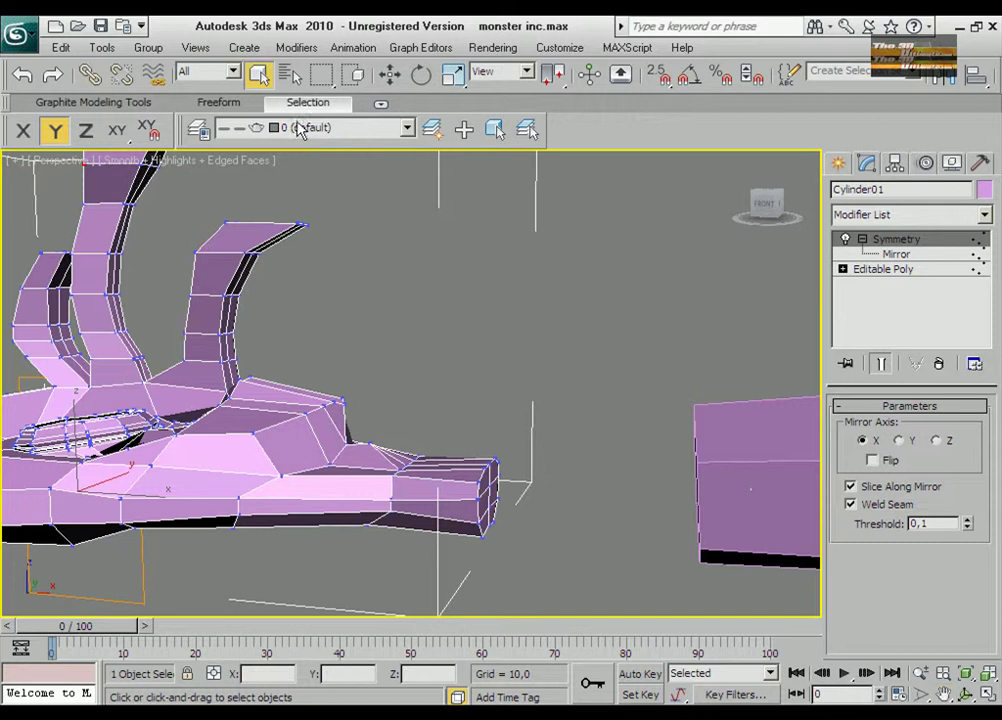
left_click(733, 463)
left_click(893, 254)
key("2")
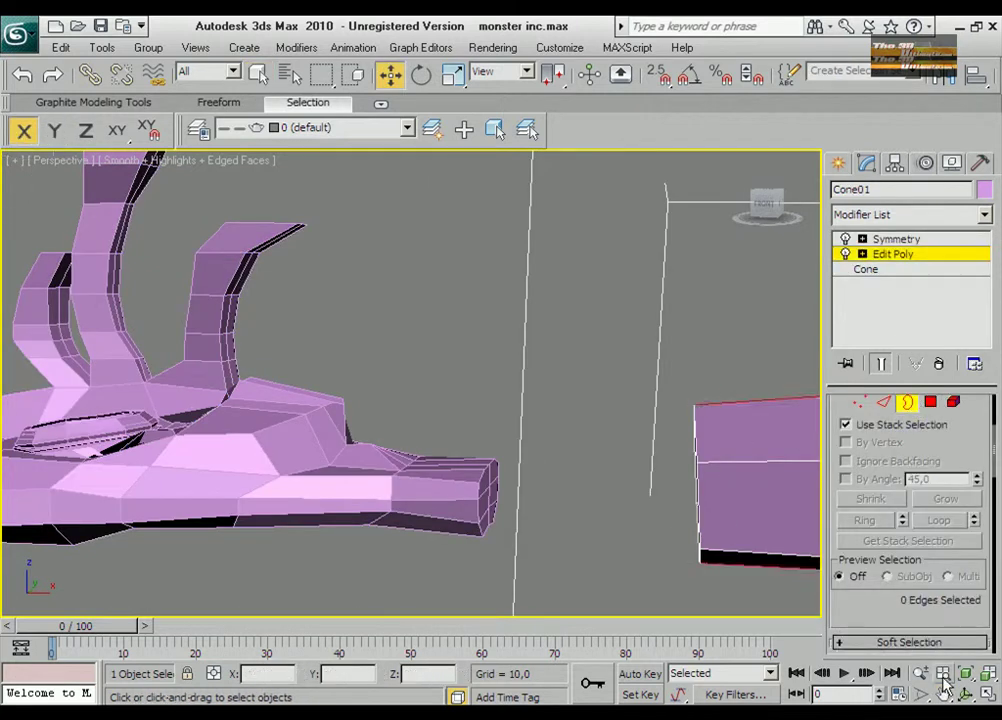
Convert the Cone01 body to an Editable Poly.
middle_click_drag(450, 400, 564, 463, "alt")
key("q")
left_click(880, 240)
right_click(735, 357)
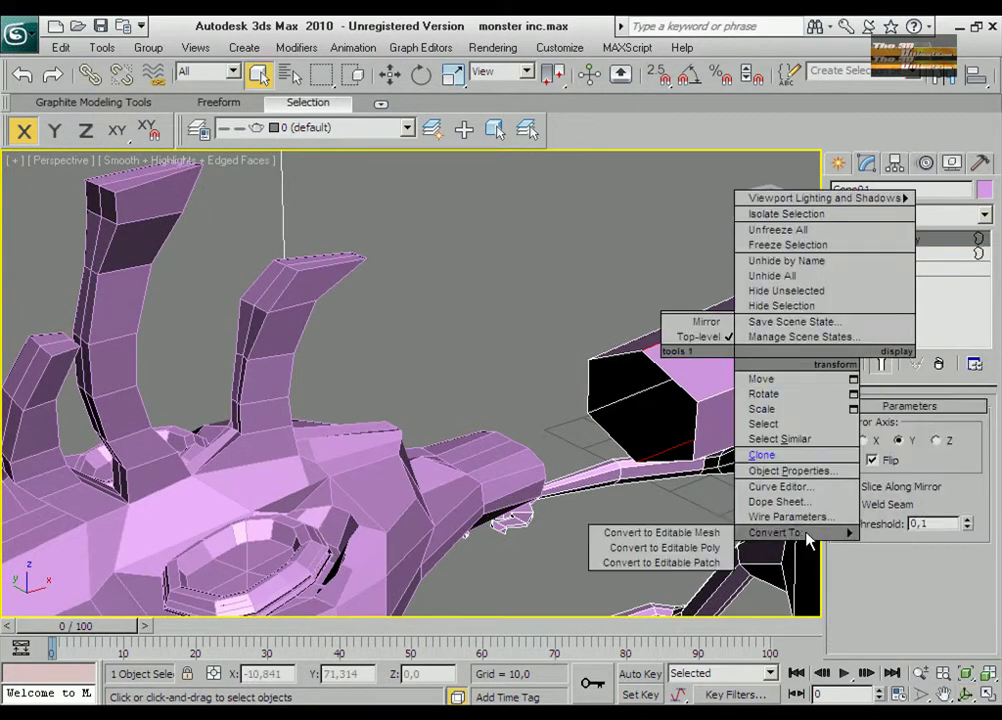
left_click(664, 547)
Cap the open border at the body's neck end.
left_click(906, 425)
left_click(693, 380)
scroll(910, 500, "down", 5)
left_click(946, 599)
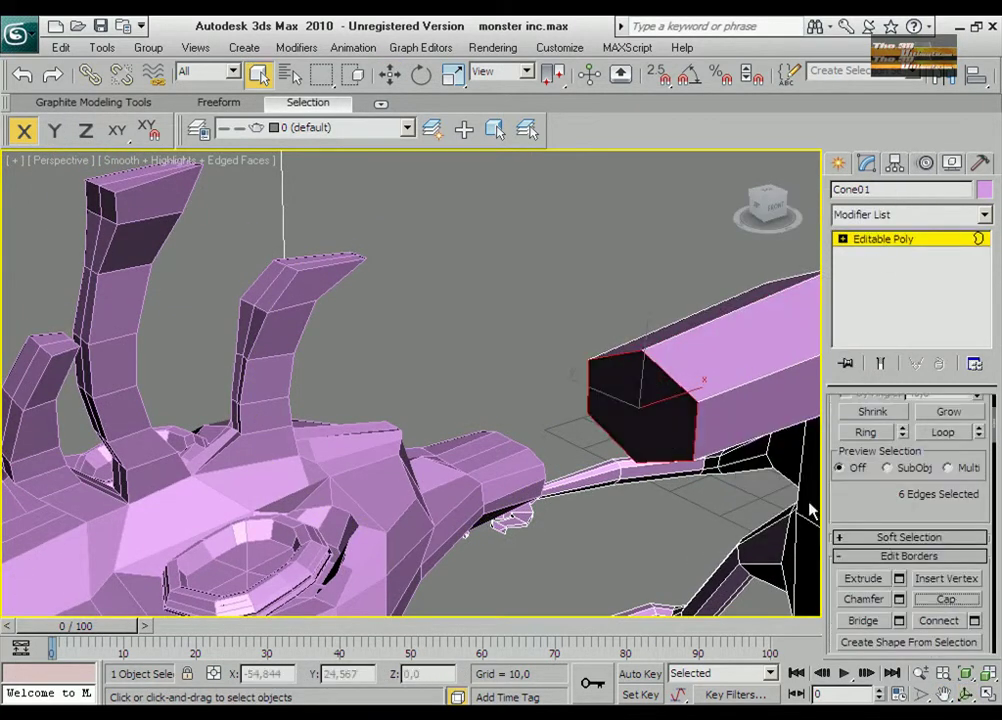
key("4")
left_click(660, 410)
Open the Bridge settings, move them aside, then close them.
key("ctrl+r")
left_click_drag(640, 420, 560, 400)
scroll(864, 575, "down", 5)
scroll(908, 590, "down", 1)
left_click(899, 585)
left_click_drag(600, 450, 465, 495)
key("q")
key("Escape")
scroll(908, 500, "down", 4)
Attach the head to the body mesh.
left_click(864, 627)
key("w")
scroll(870, 560, "up", 4)
left_click(899, 553)
key("Escape")
Bridge the head's rear opening to the capped neck and confirm.
left_click(899, 553)
left_click(481, 474)
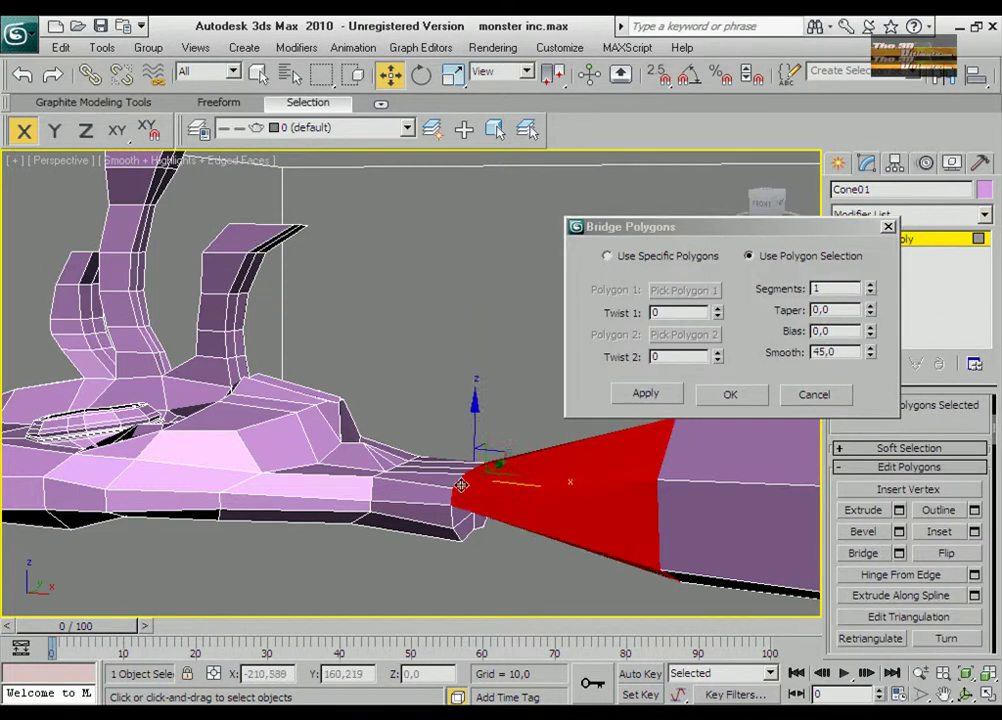
mouse_move(490, 472)
middle_mouse_down("alt")
mouse_move(330, 487)
mouse_move(416, 503)
middle_mouse_up("alt")
key("q")
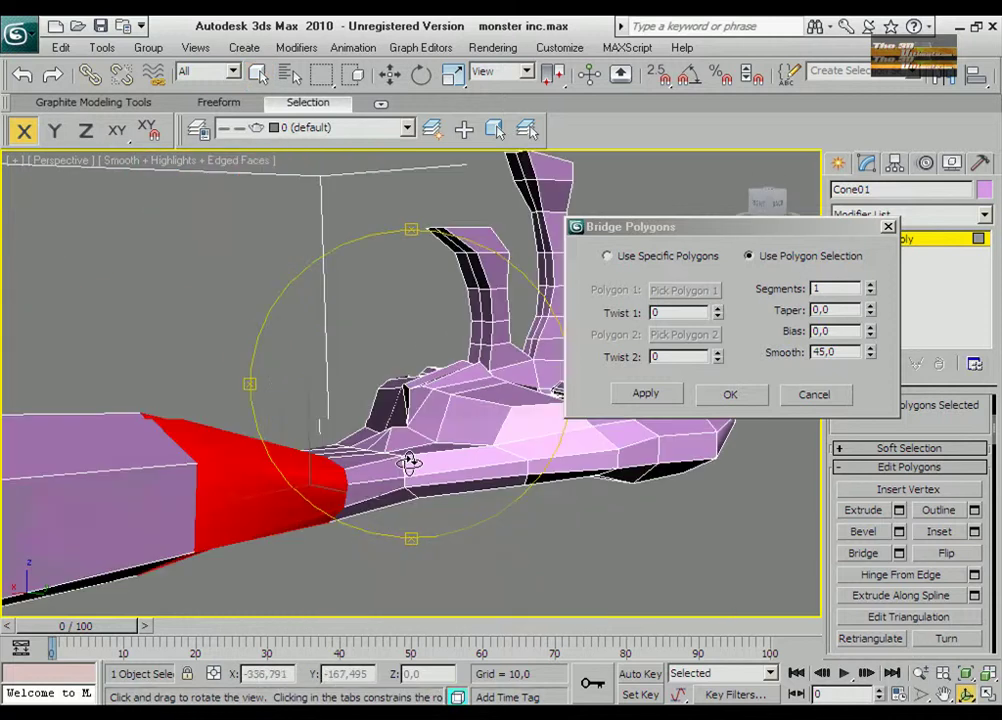
key("Return")
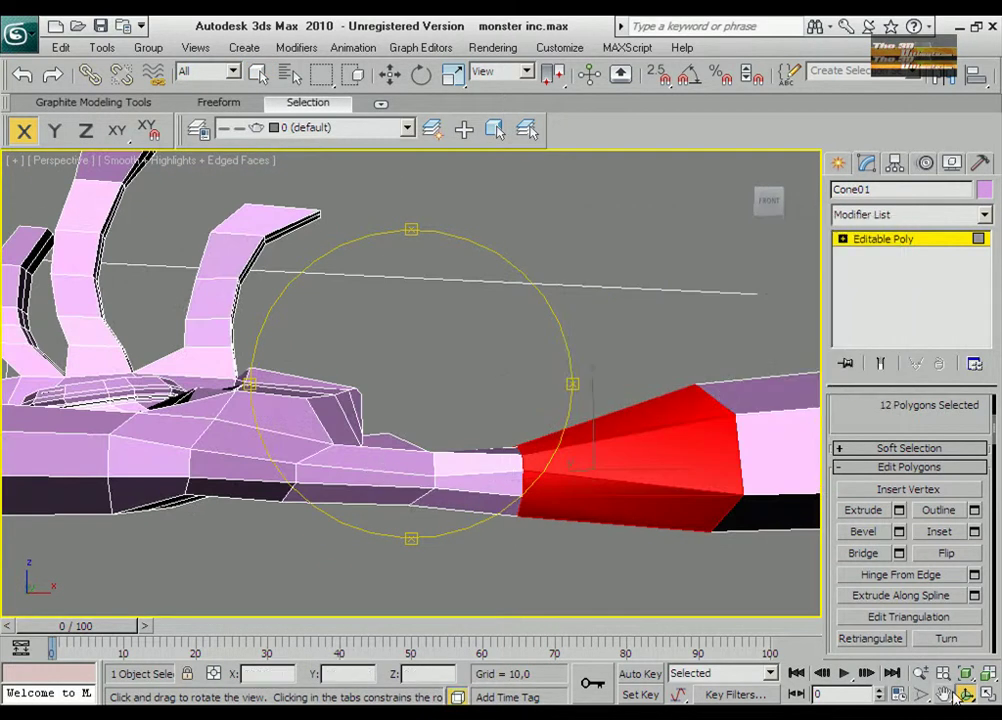
In the Front view, squash a column of neck vertices vertically.
left_click(987, 693)
left_click(943, 693)
scroll(356, 345, "down", 3)
key("1")
key("r")
left_click_drag(252, 478, 225, 445)
key("w")
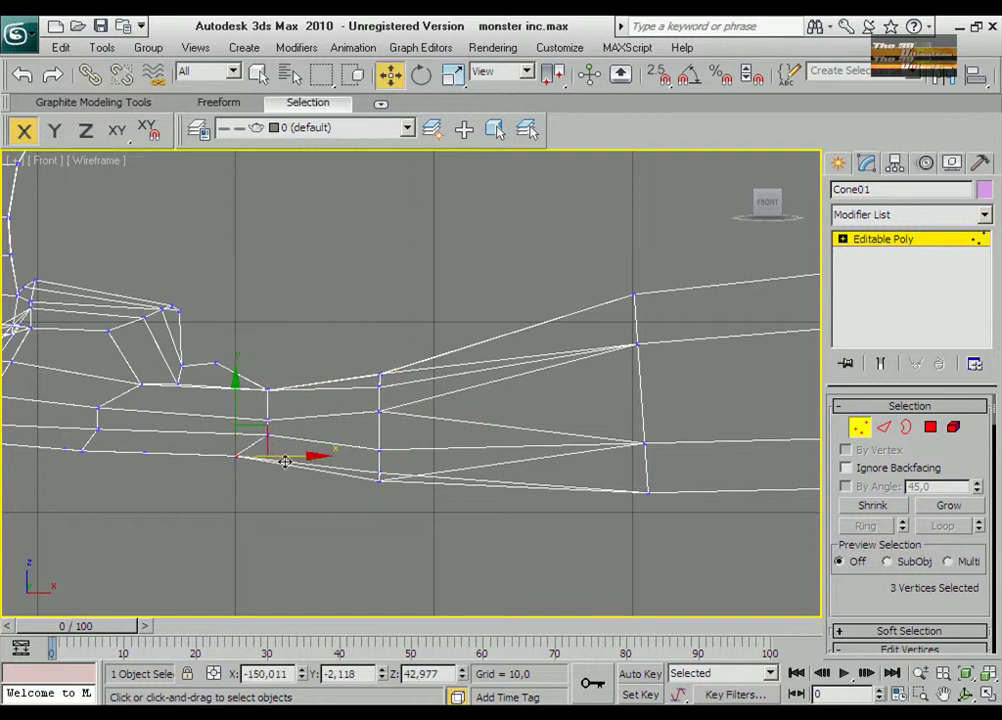
scroll(380, 351, "down", 2)
left_click_drag(420, 345, 330, 383)
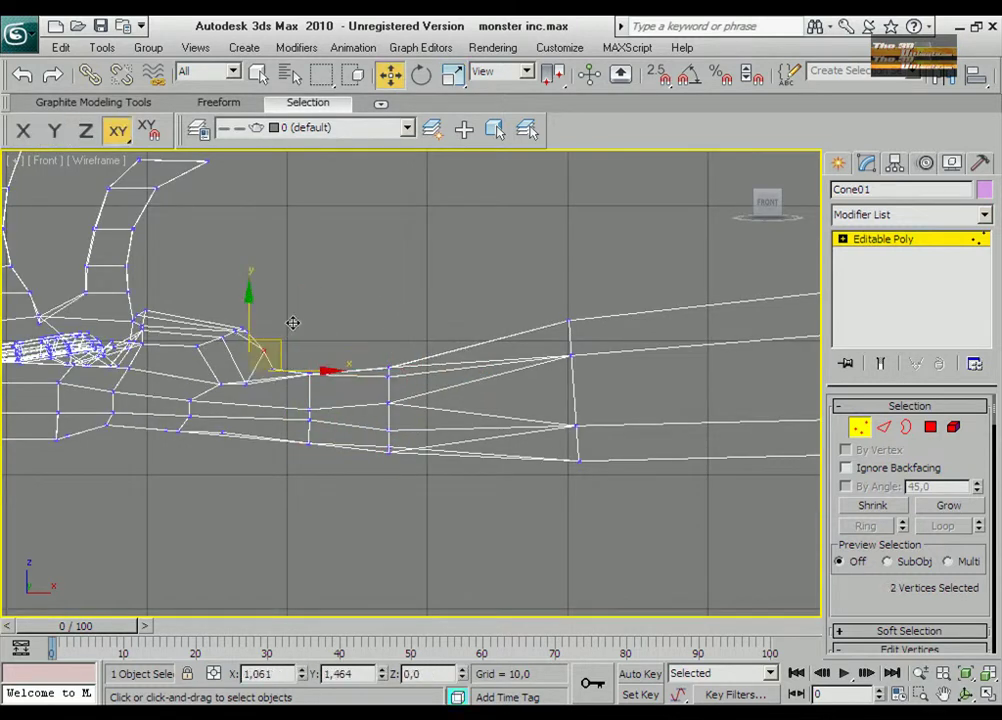
scroll(558, 343, "up", 4)
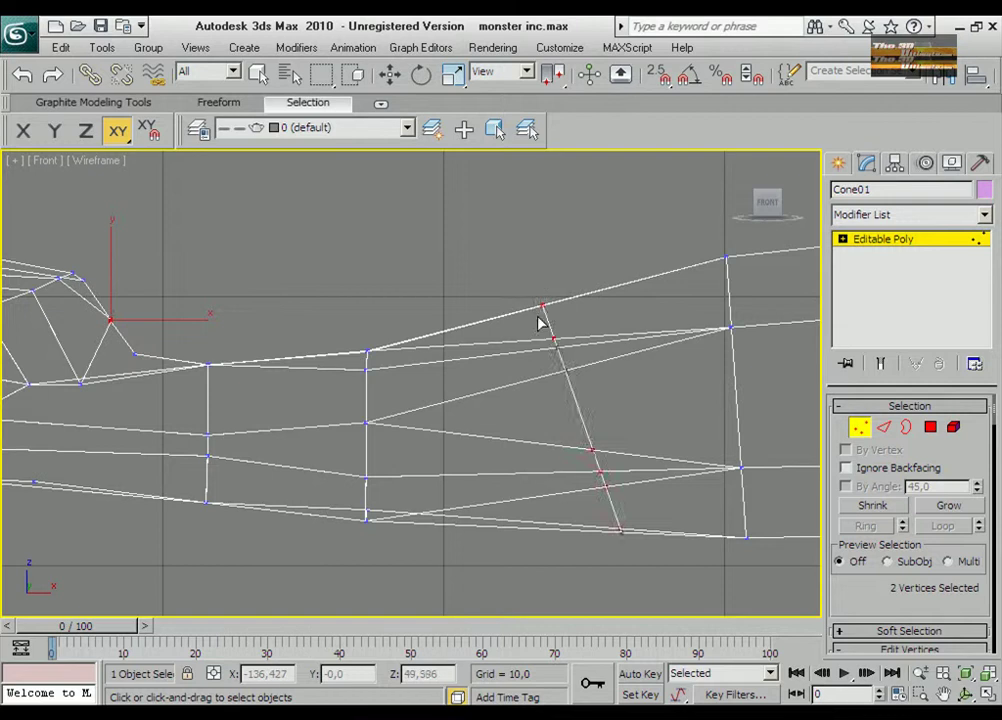
left_click(453, 74)
left_click_drag(486, 302, 486, 318)
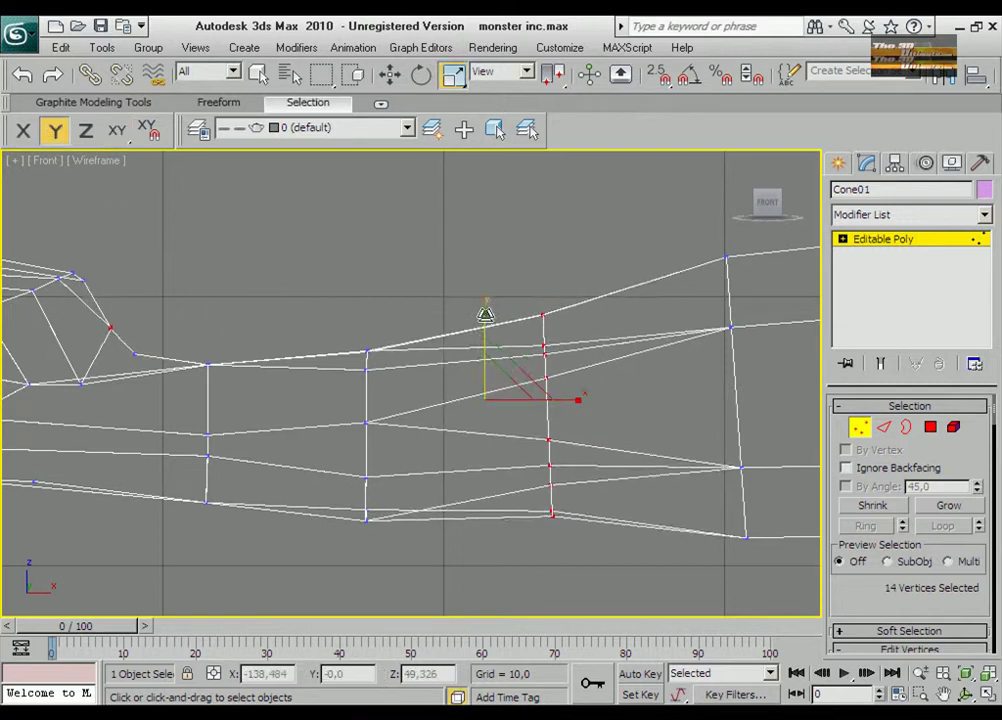
Add a slice across the neck and narrow it vertically.
left_click_drag(50, 240, 130, 380)
right_click(555, 295)
left_click(503, 134)
left_click(560, 320)
left_click_drag(563, 346, 712, 254)
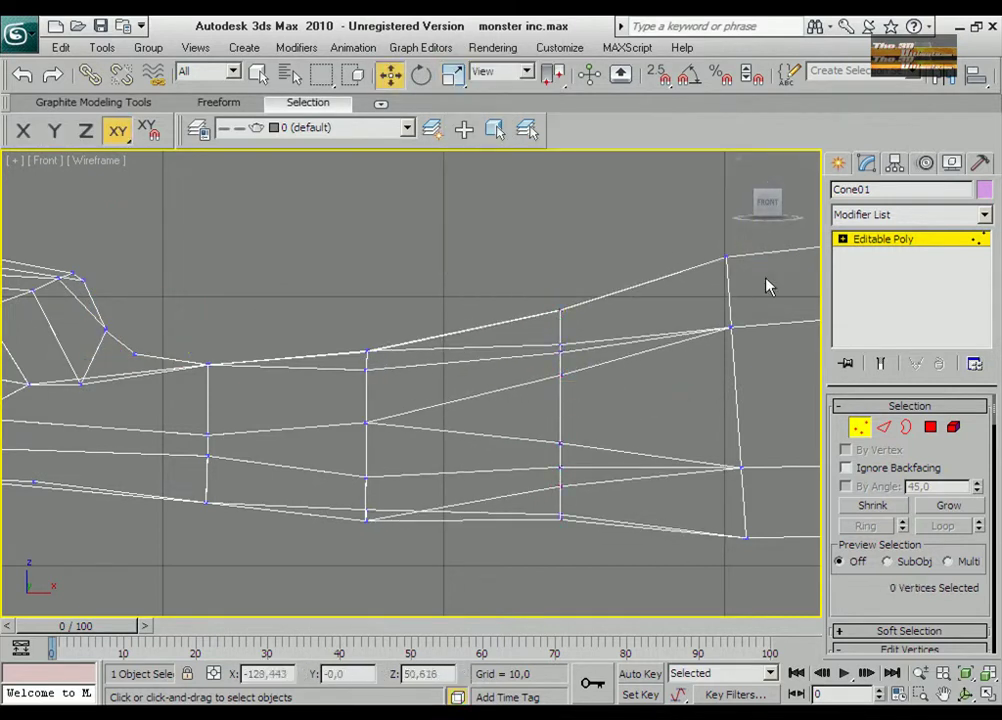
left_click(727, 258)
scroll(738, 282, "down", 2)
scroll(600, 270, "down", 3)
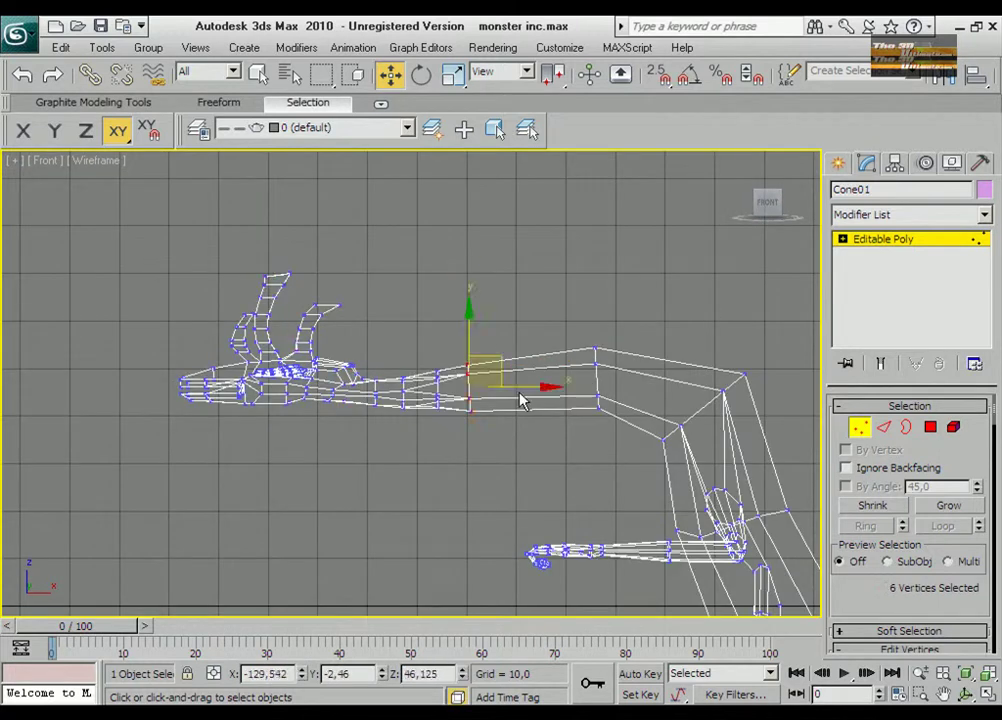
Shift the hand vertices to the right and orbit around the head.
left_click_drag(438, 473, 440, 466)
left_click_drag(285, 340, 340, 340)
left_click(566, 408)
left_click(988, 694)
left_click(965, 694)
key("alt+w")
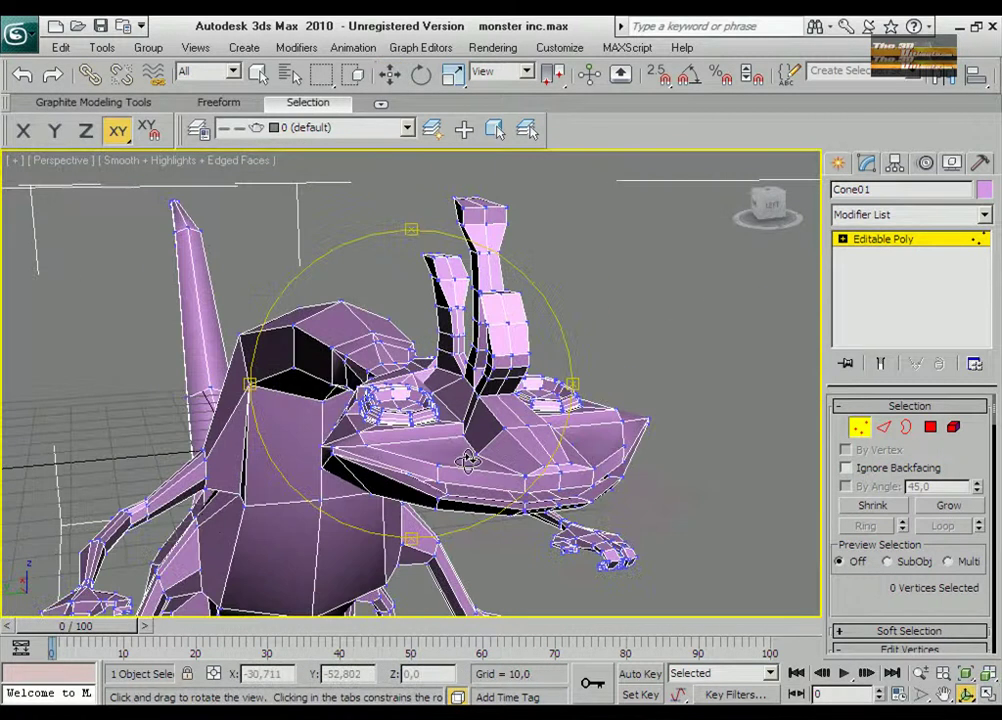
mouse_move(410, 380)
left_mouse_down()
mouse_move(461, 486)
mouse_move(566, 420)
mouse_move(347, 465)
mouse_move(282, 419)
mouse_move(472, 246)
mouse_move(362, 306)
mouse_move(519, 456)
left_mouse_up()
key("ctrl+x")
key("ctrl+x")
Slide the head vertices along X toward the body and add Edit Poly.
key("alt+w")
key("w")
left_click(615, 250)
key("alt+w")
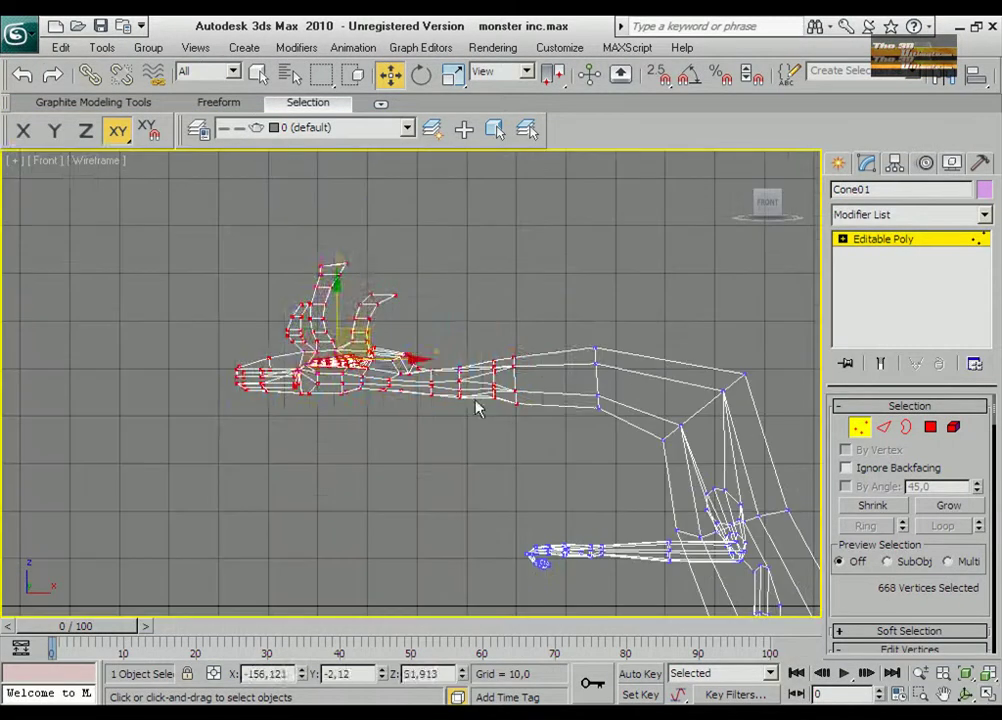
left_click_drag(387, 360, 437, 360)
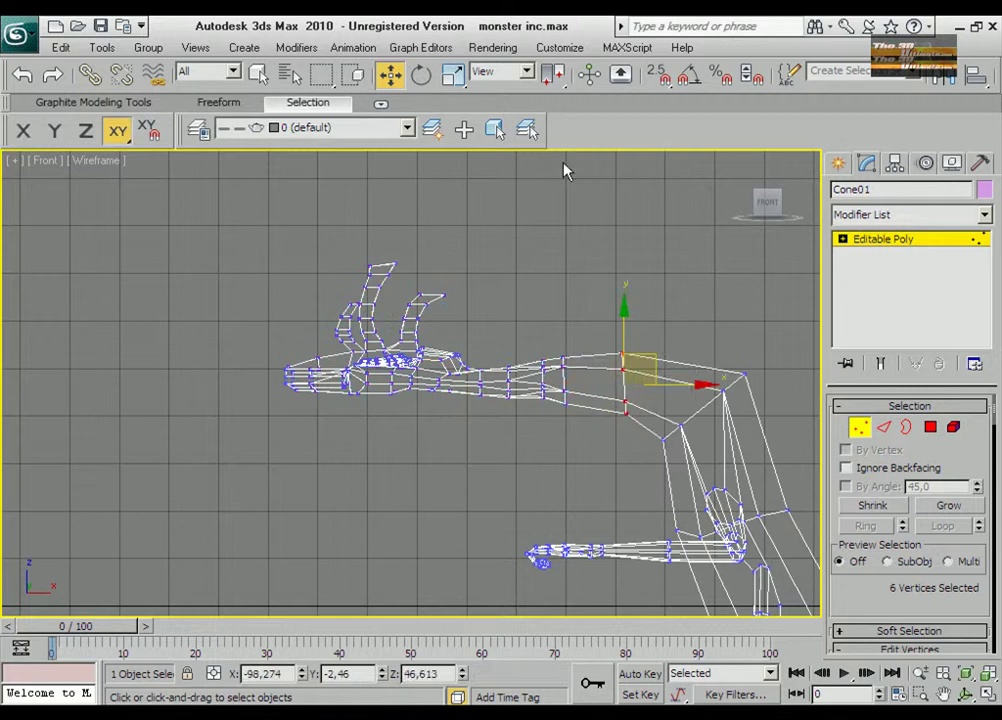
key("e")
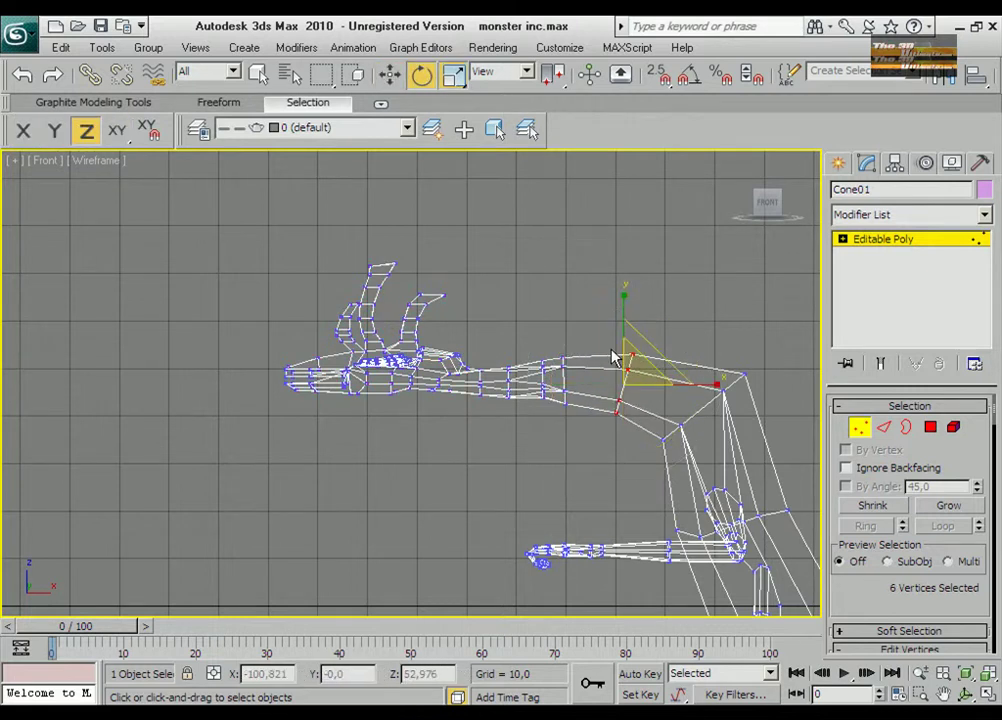
left_click(296, 47)
Select all elements and apply MSmooth to the whole monster.
left_click(443, 170)
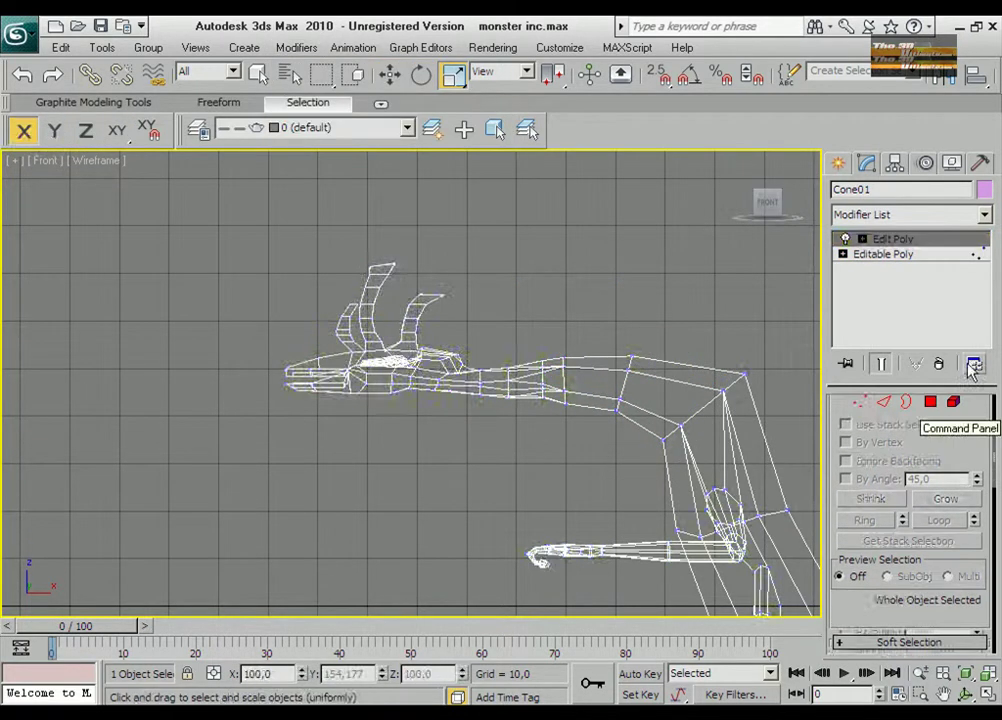
key("5")
key("ctrl+a")
scroll(857, 570, "down", 2)
scroll(868, 519, "down", 5)
scroll(863, 552, "down", 2)
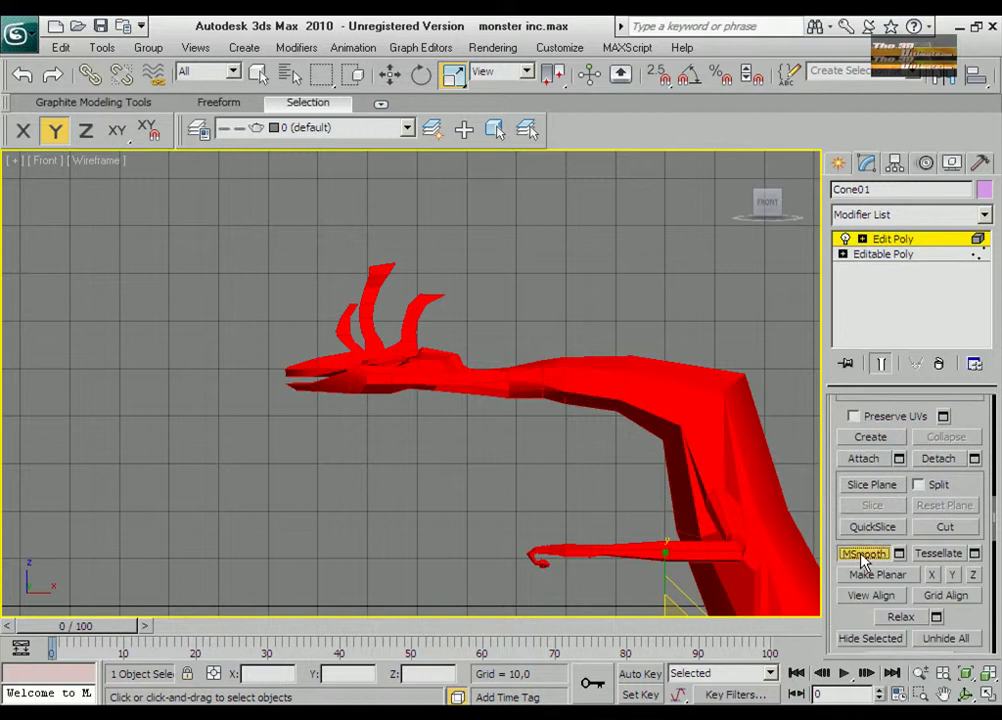
left_click(862, 553)
Orbit the maximized Perspective view to inspect the smoothed monster's head.
key("alt+w")
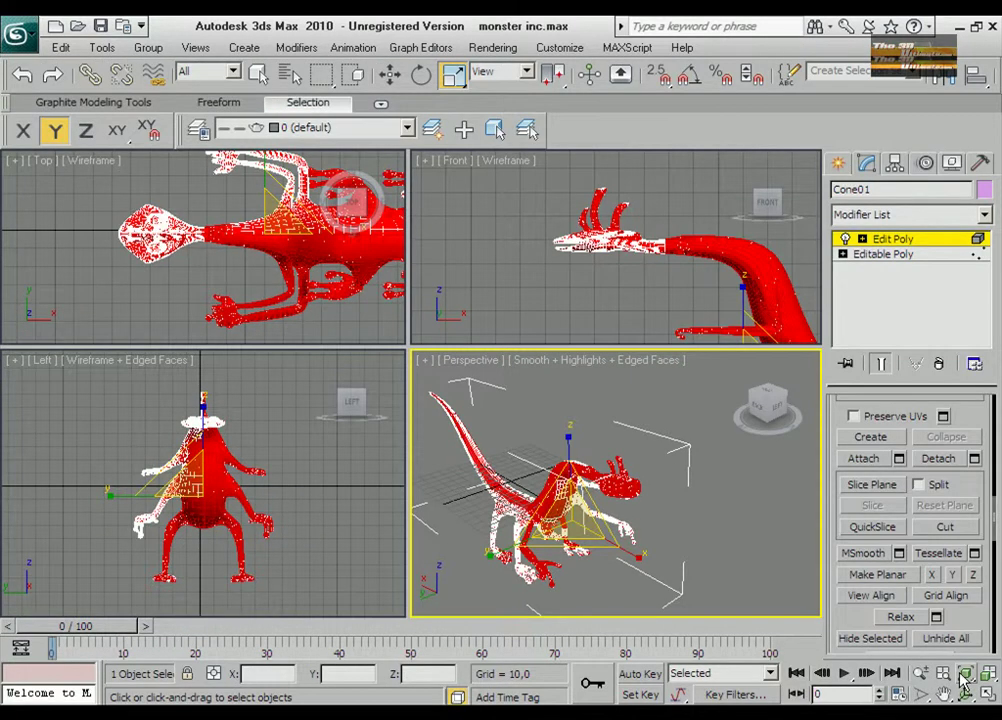
left_click(966, 694)
left_click(988, 695)
key("ctrl+x")
left_click_drag(447, 441, 497, 490)
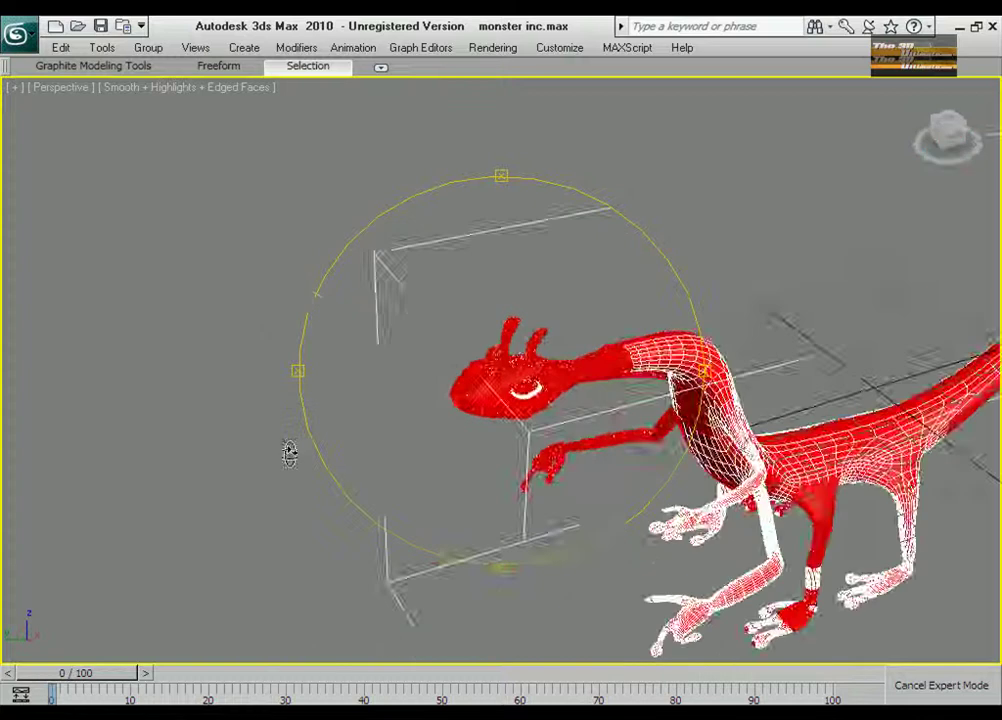
left_click(941, 685)
mouse_move(497, 480)
left_mouse_down()
mouse_move(566, 516)
mouse_move(879, 630)
left_mouse_up()
left_click(943, 694)
left_click(945, 694)
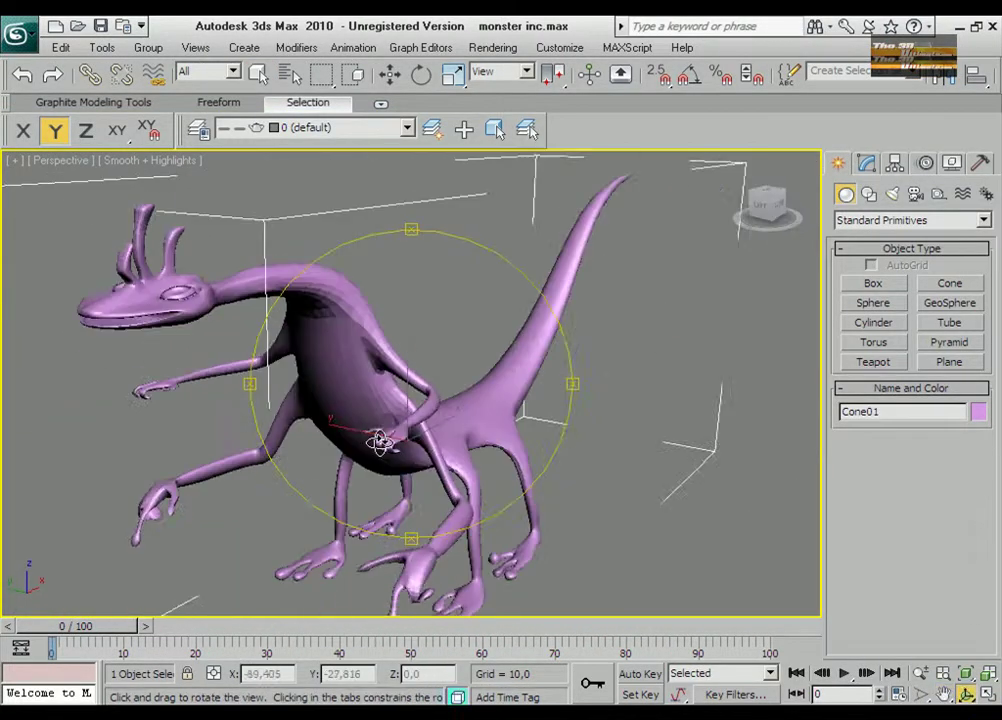
left_click_drag(353, 438, 557, 427)
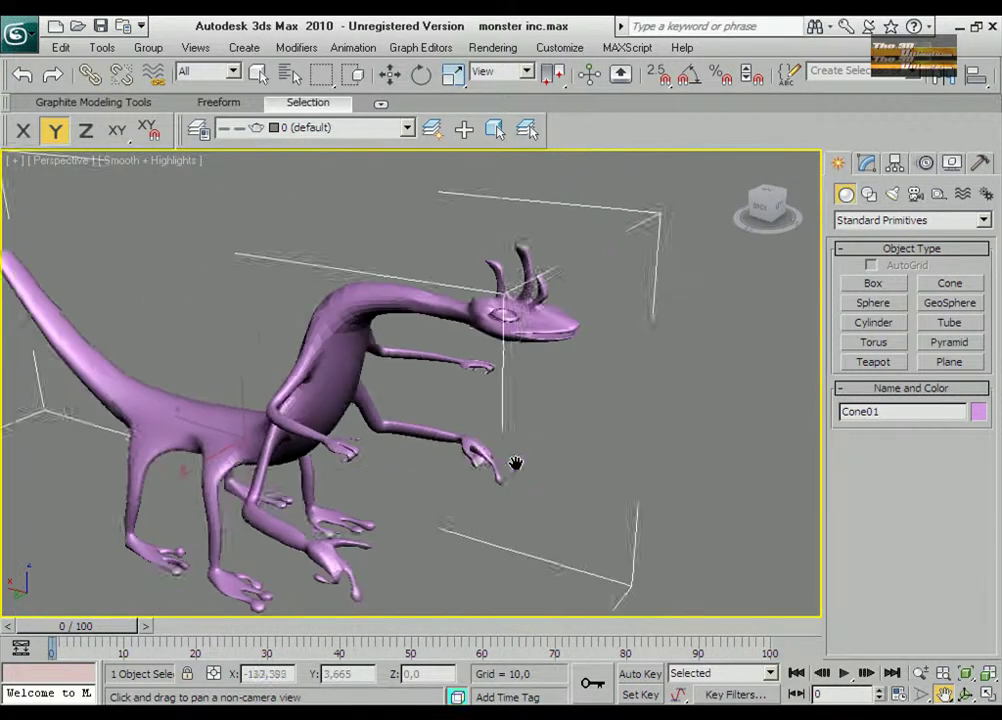